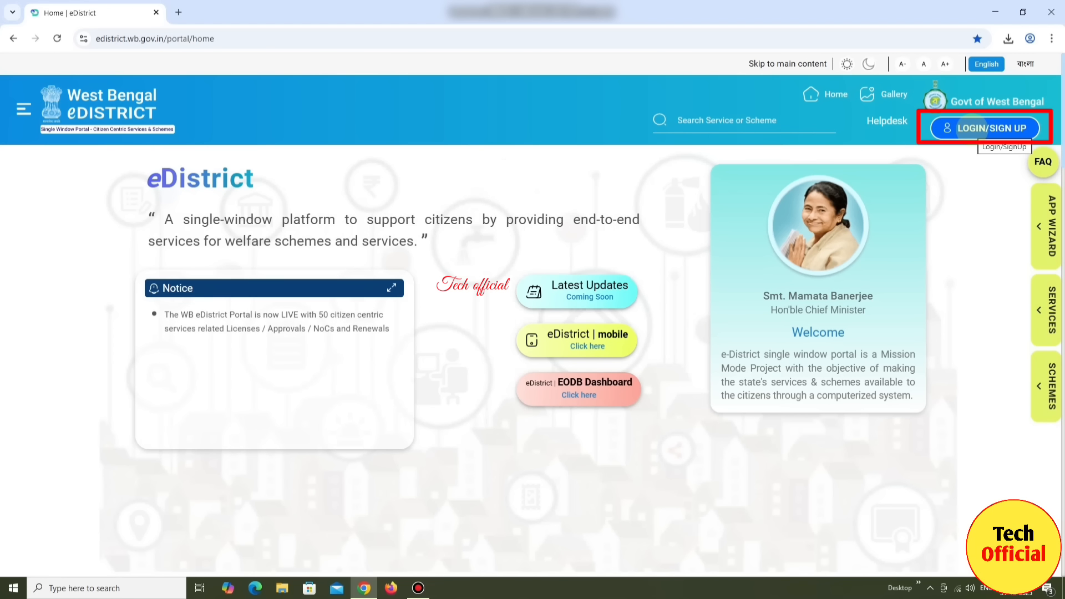
Sign in with the account username and the shown captcha to request the login OTP
left_click(972, 130)
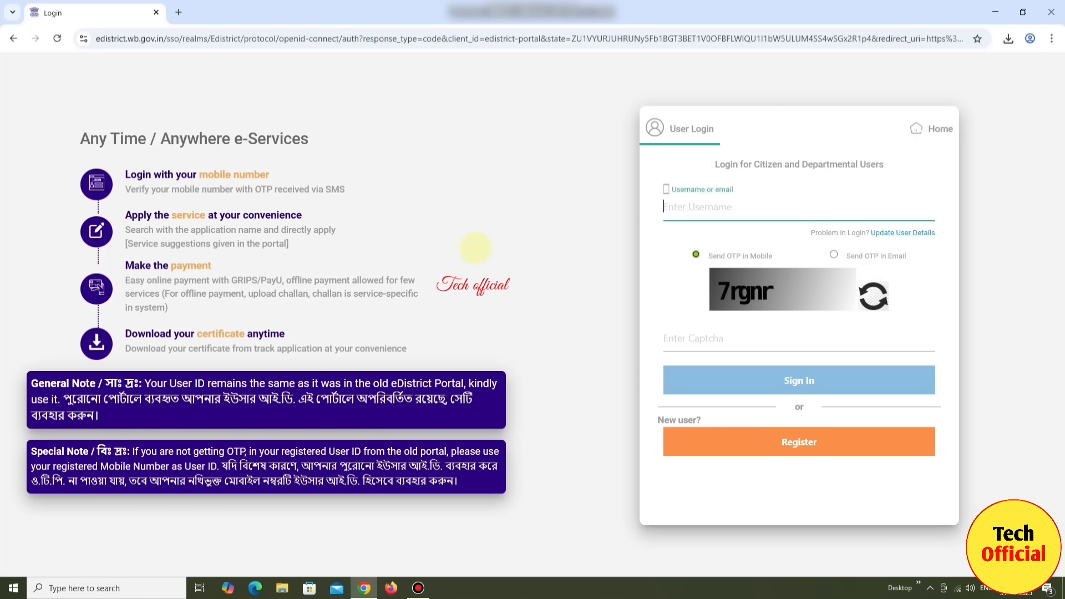
left_click(691, 226)
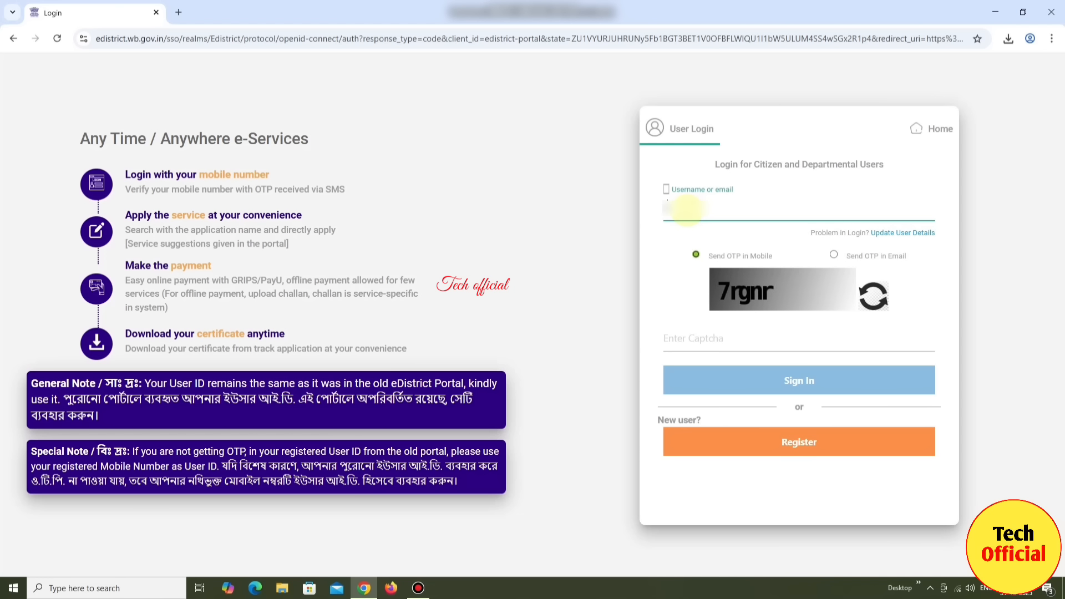
type("98765432112345")
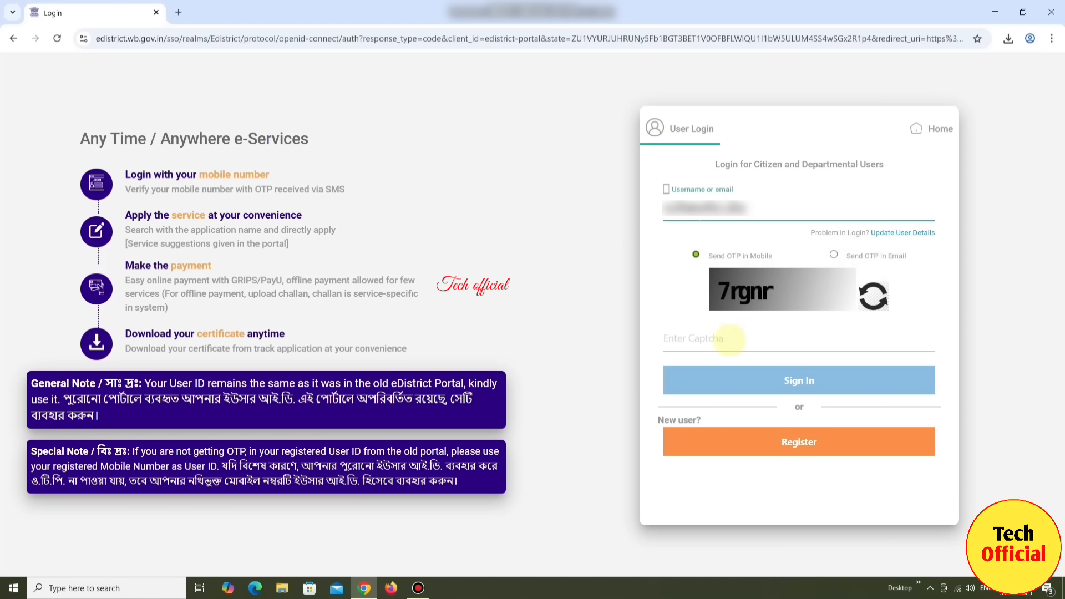
left_click(706, 339)
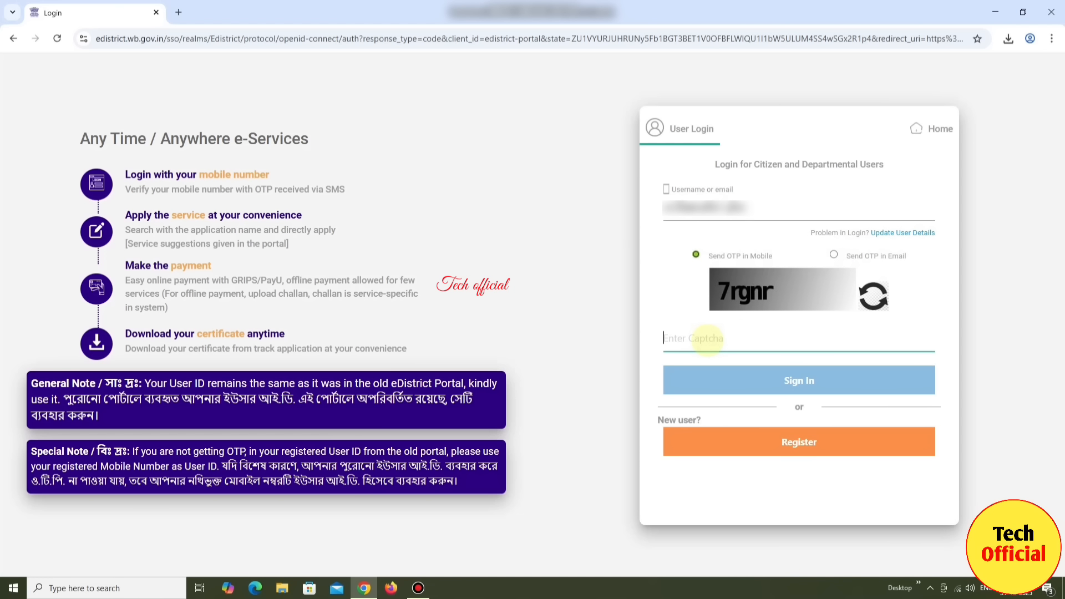
type("7")
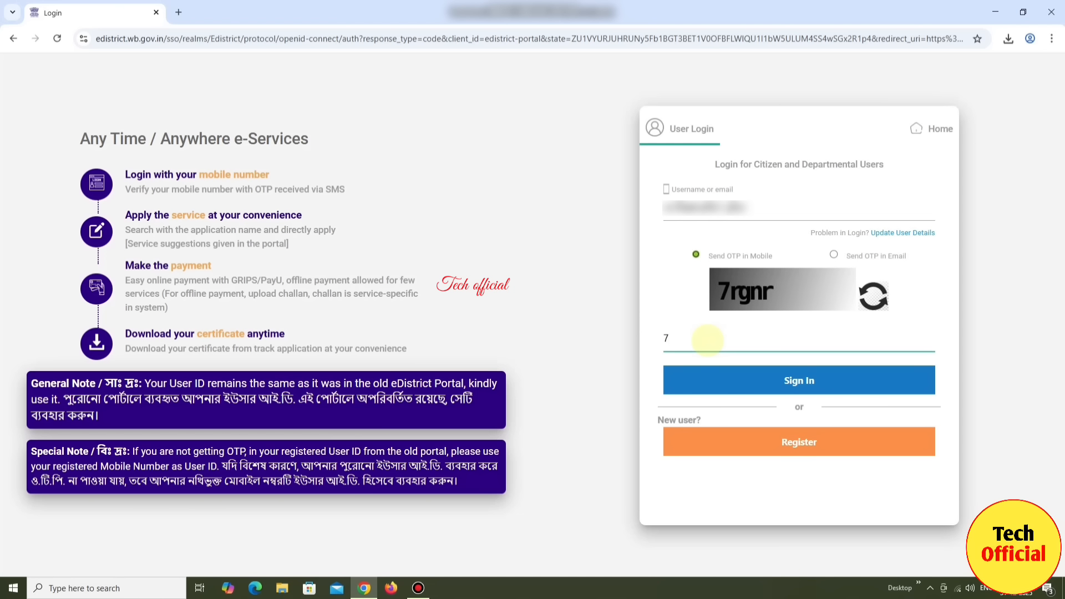
type("rgnr")
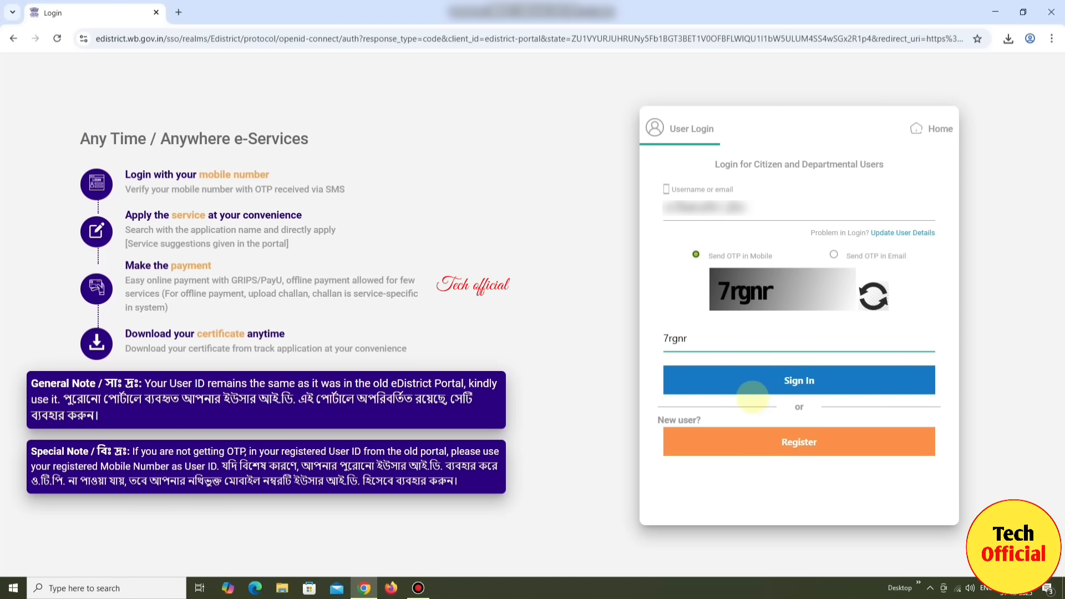
left_click(788, 380)
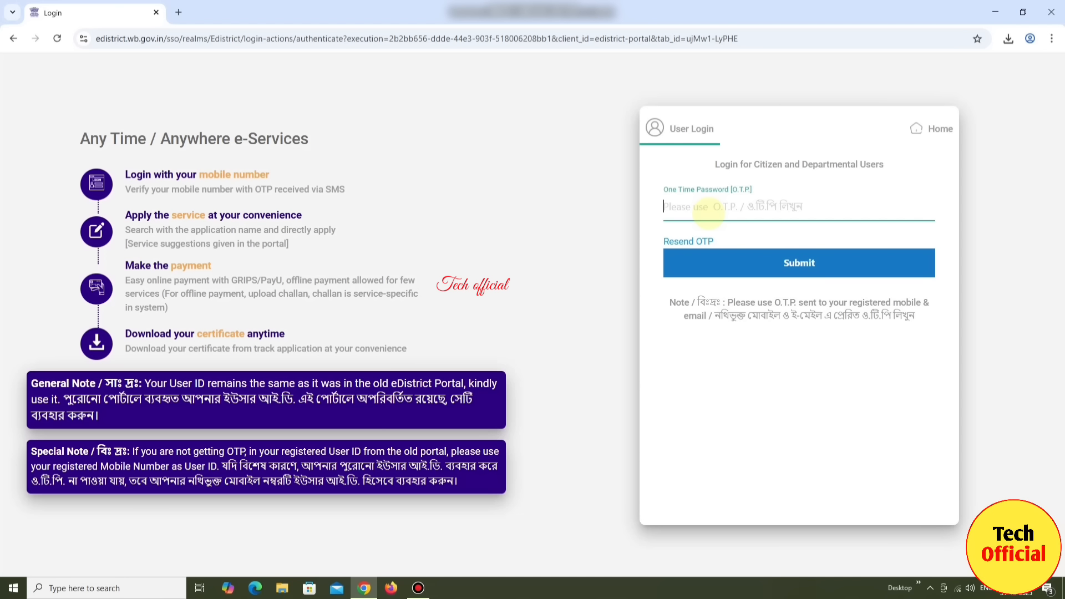
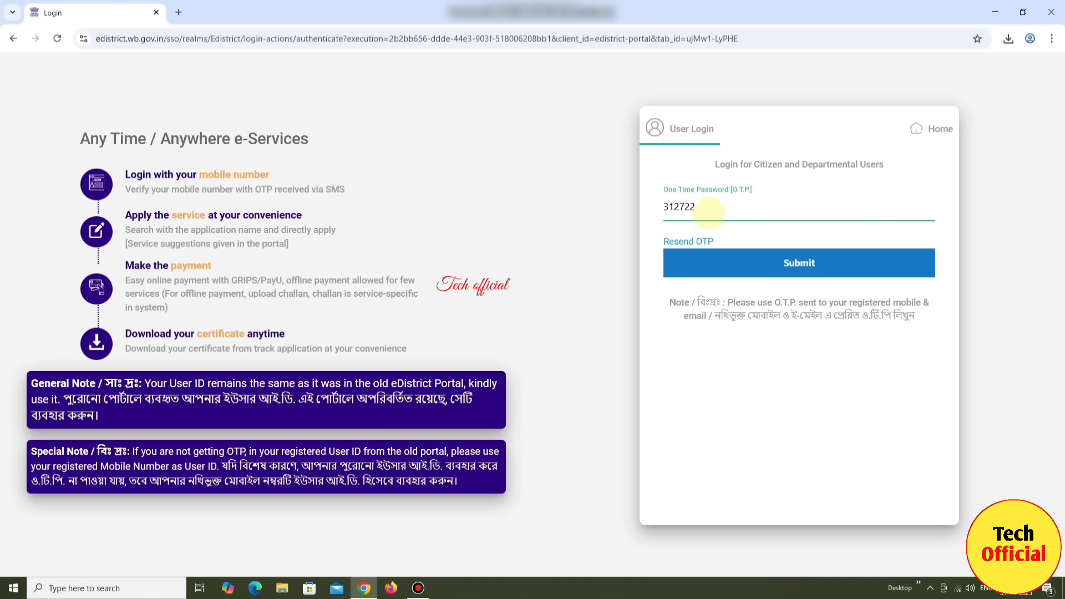
Enter the received login OTP and submit it to open the citizen dashboard
left_click(789, 259)
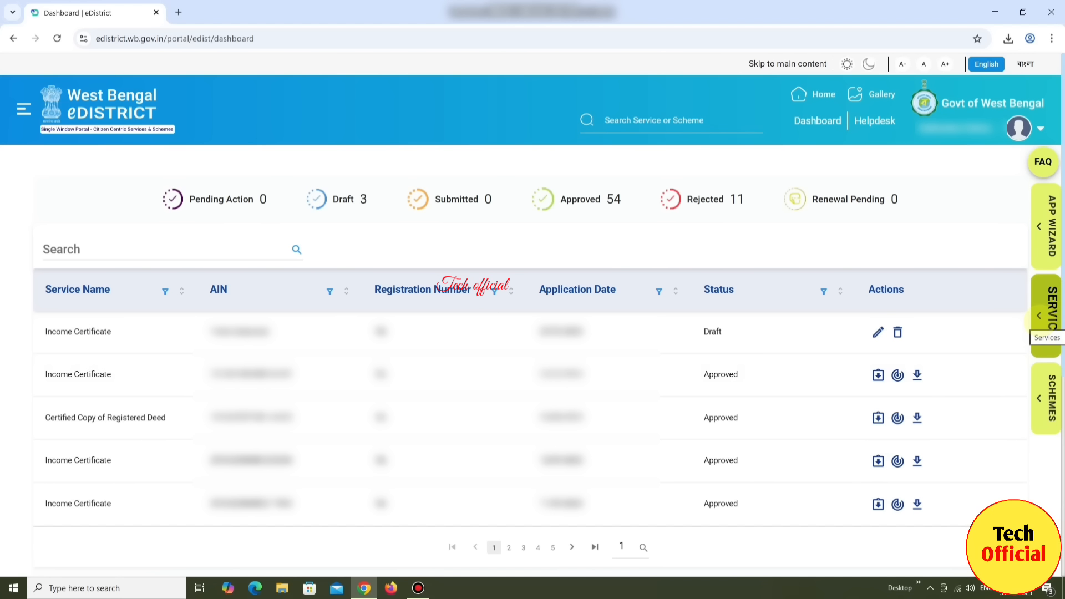
Choose Certificates > Local Residence (Domicile) Certificate from Services and accept the eligibility terms
left_click(1040, 320)
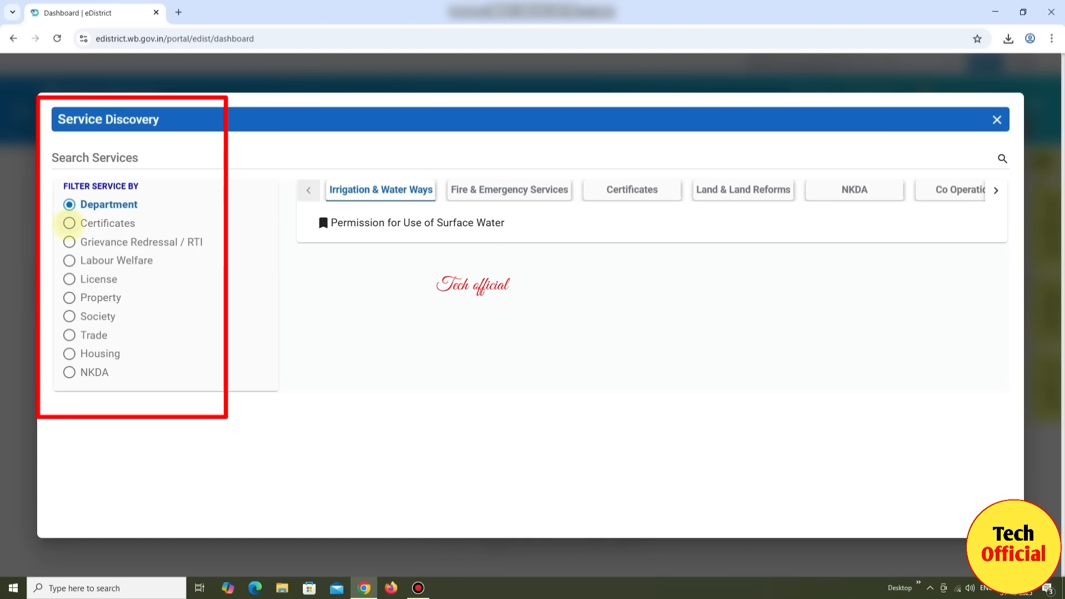
left_click(69, 223)
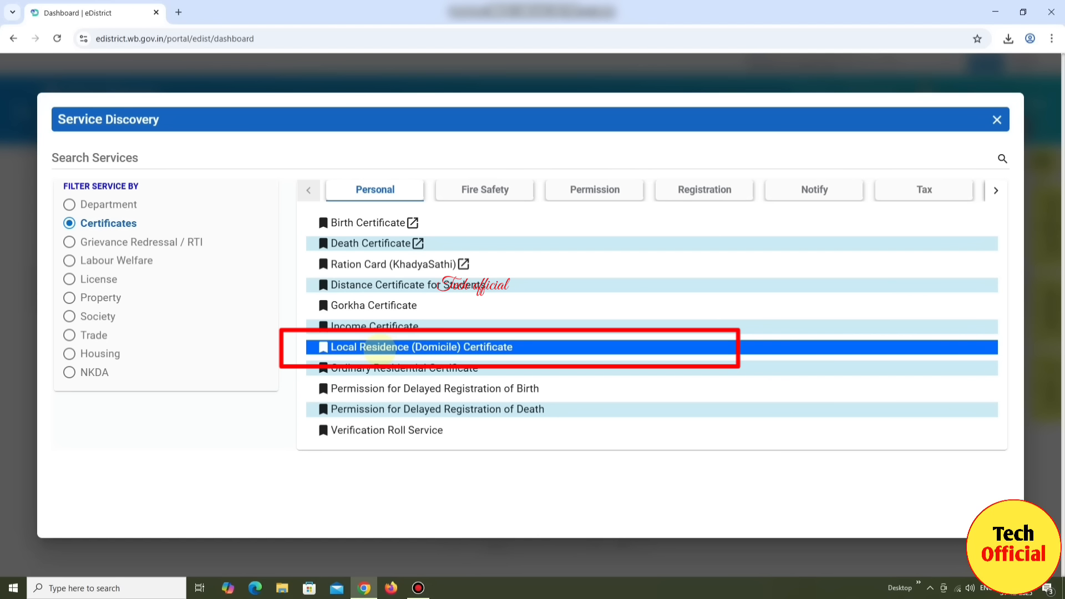
left_click(380, 347)
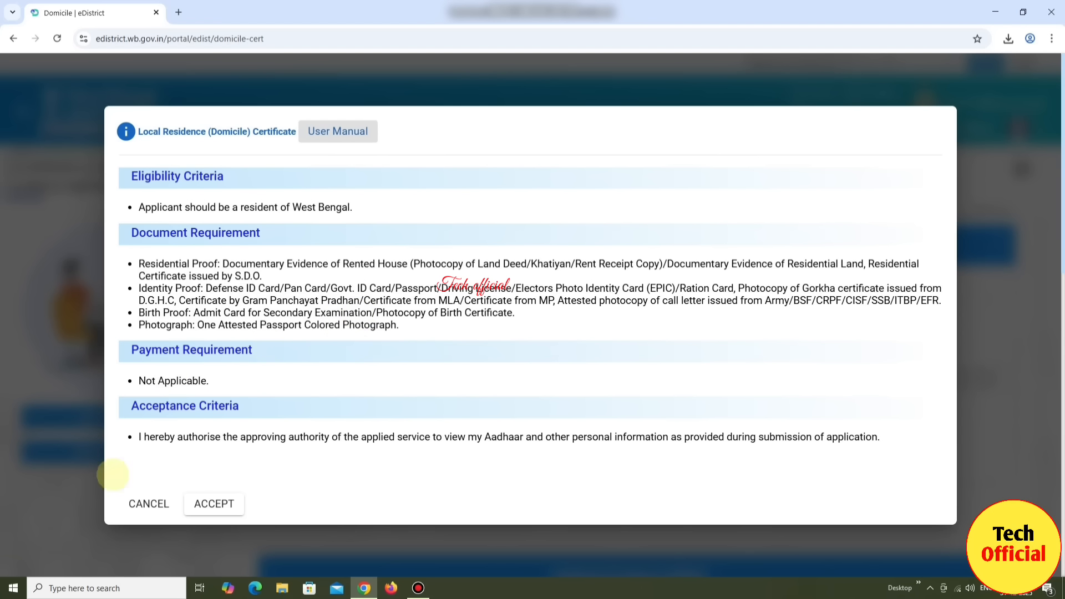
left_click(211, 506)
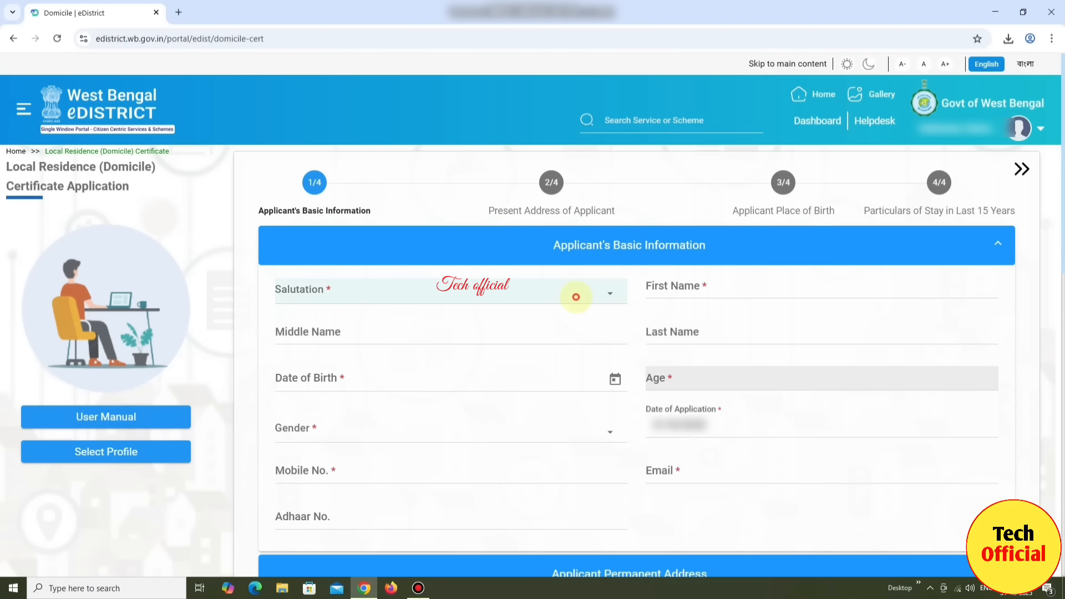
Set salutation Mr. and enter the applicant's first and last names
left_click(574, 296)
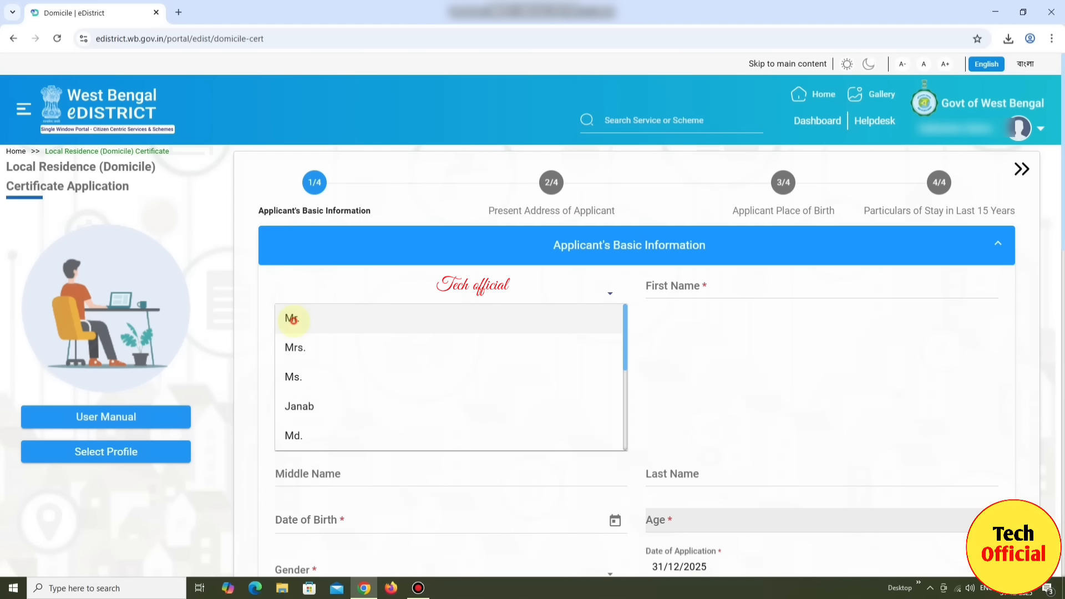
left_click(292, 318)
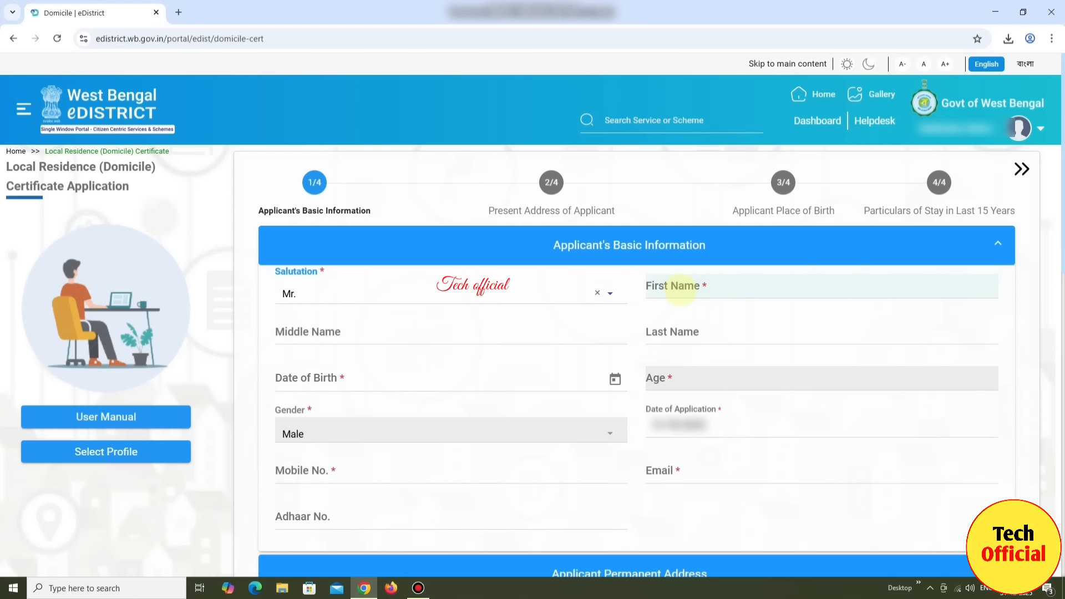
left_click(680, 288)
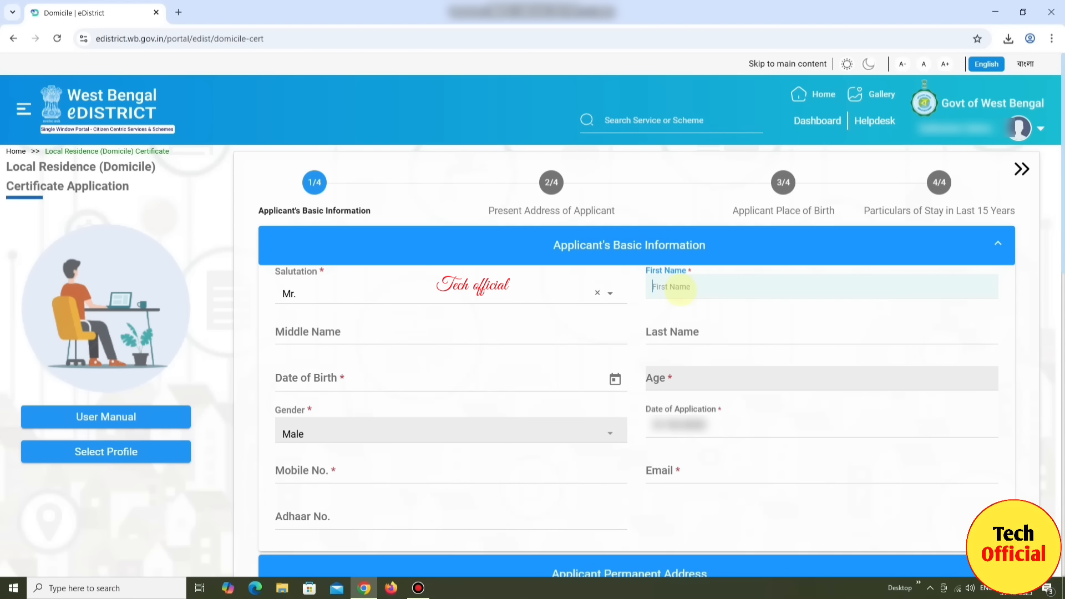
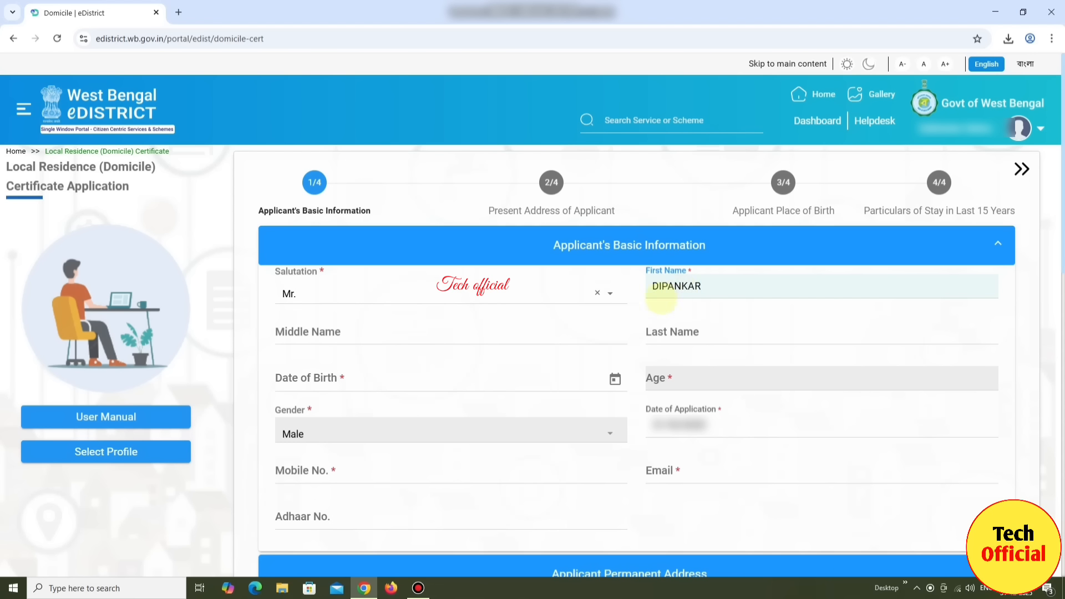
left_click(412, 335)
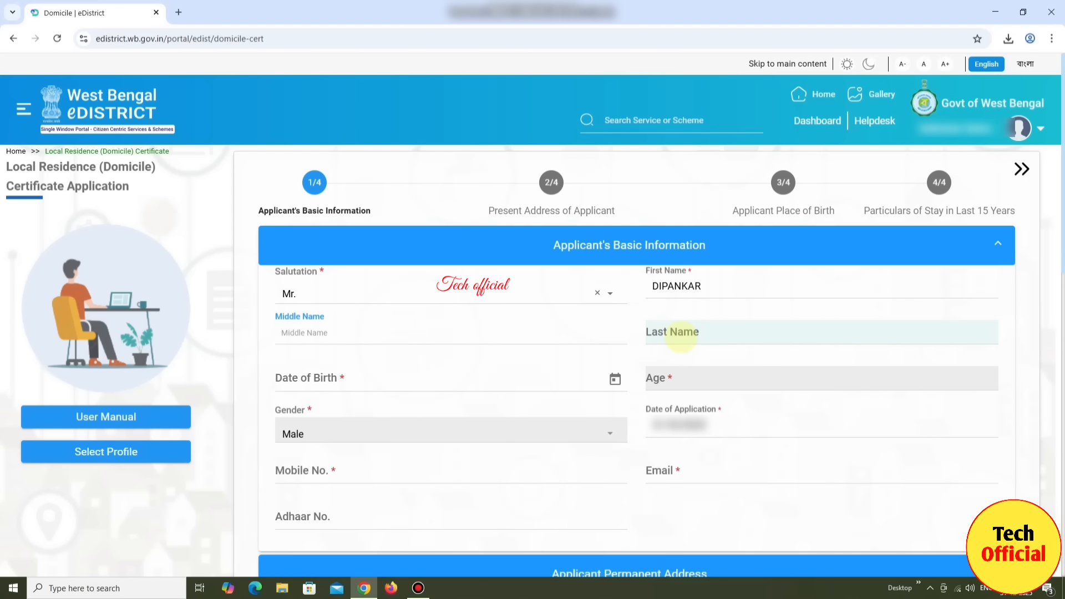
left_click(682, 336)
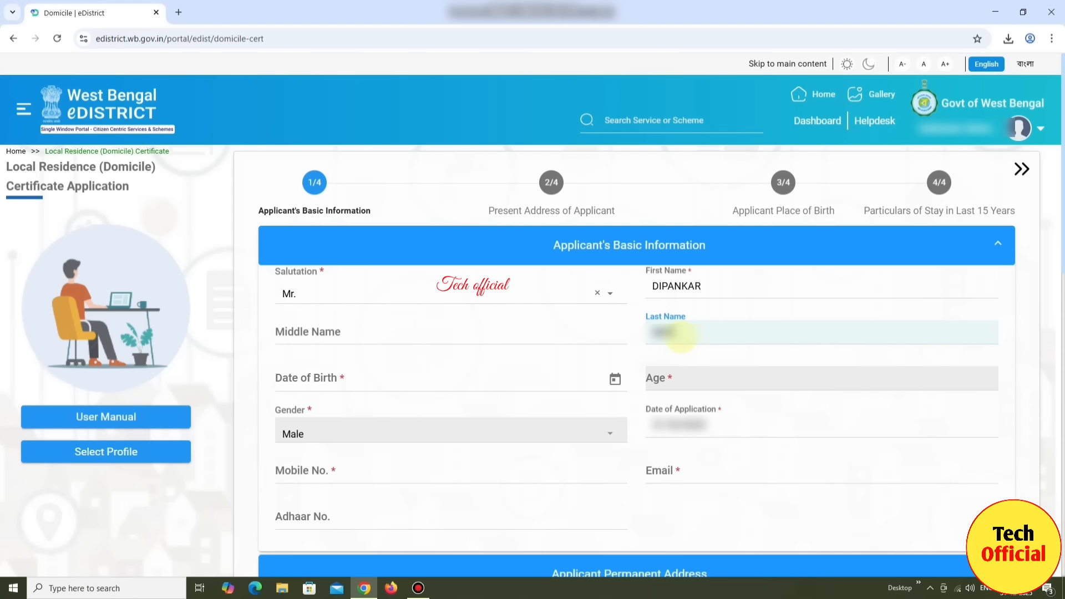
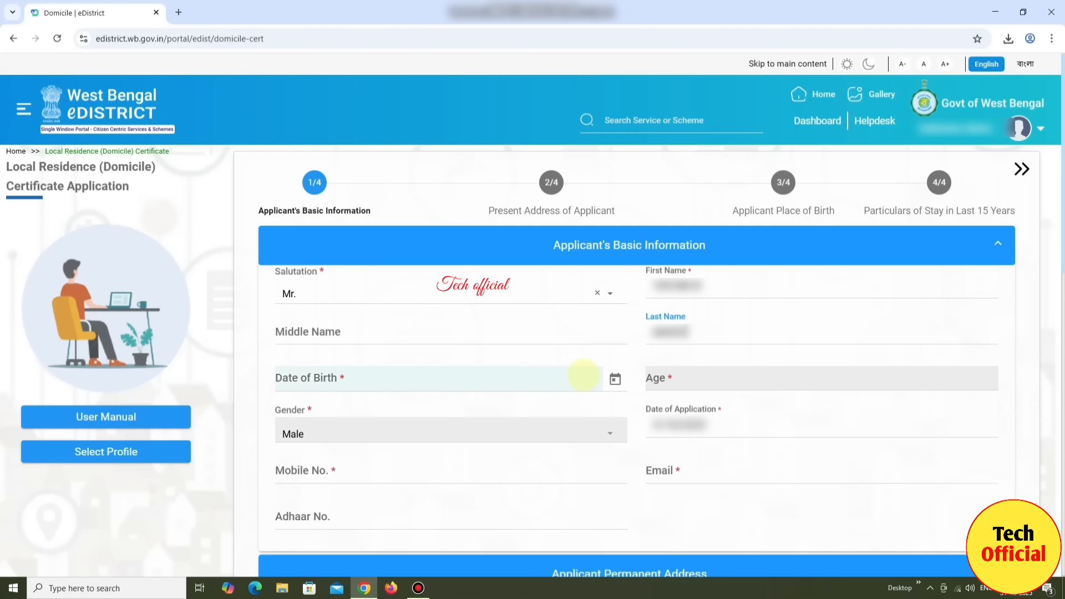
Pick a September 2000 birth date in the calendar
left_click(516, 379)
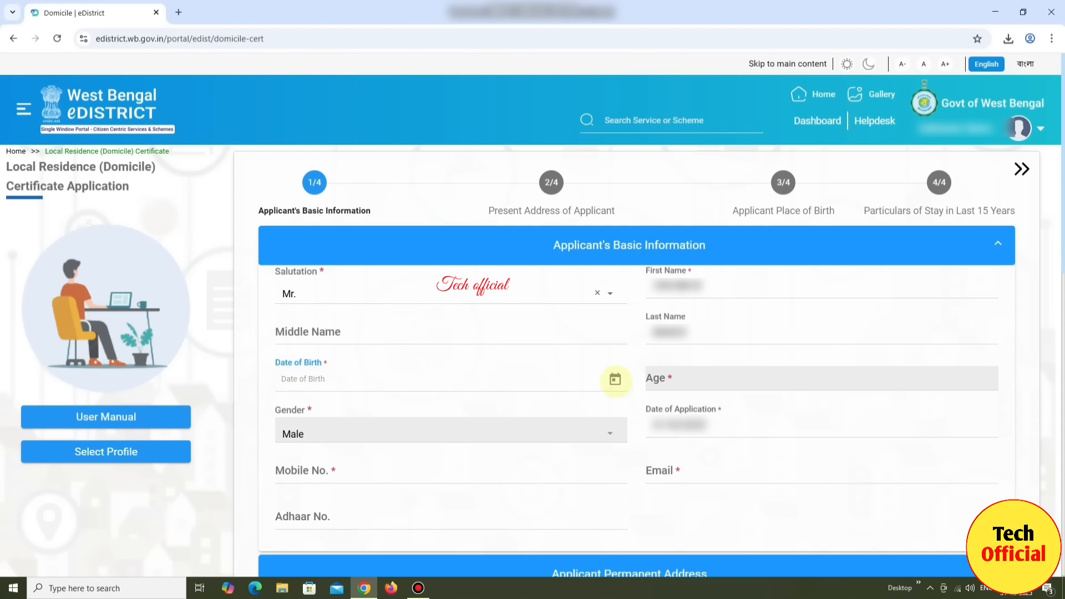
left_click(615, 379)
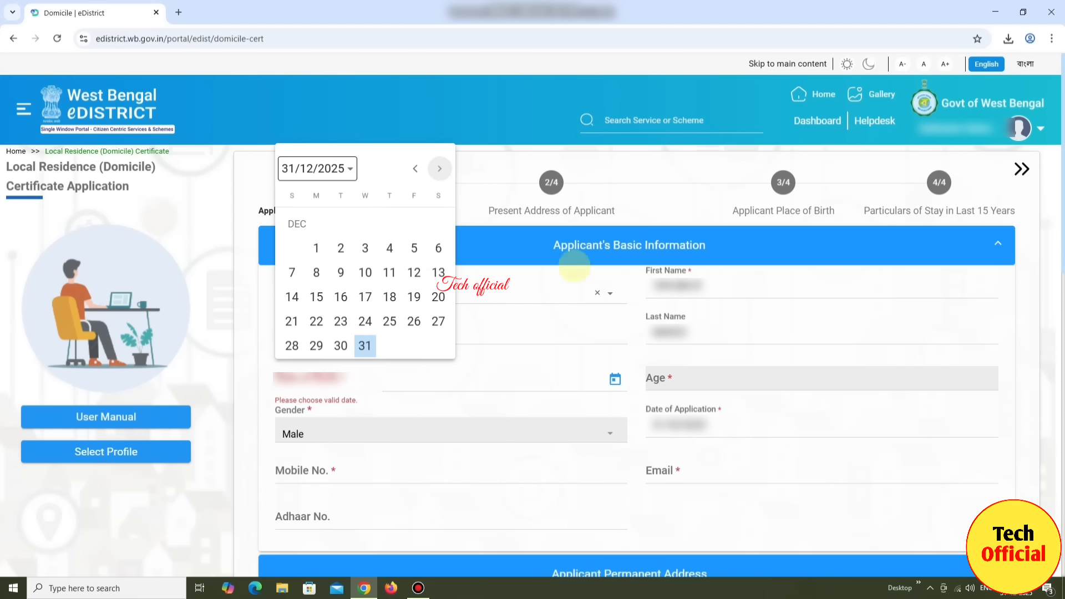
left_click(349, 168)
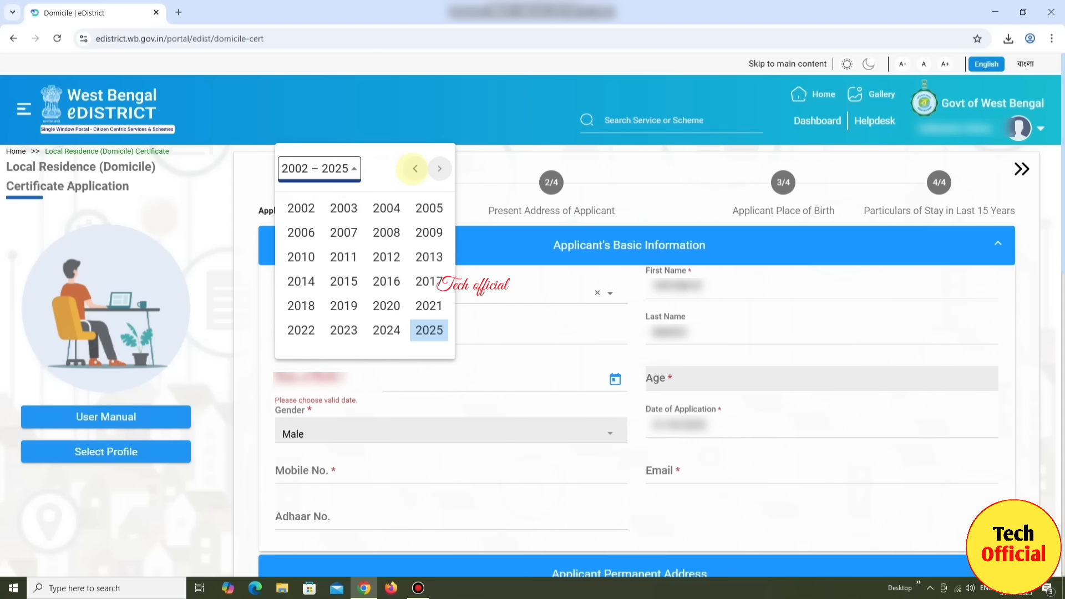
left_click(415, 168)
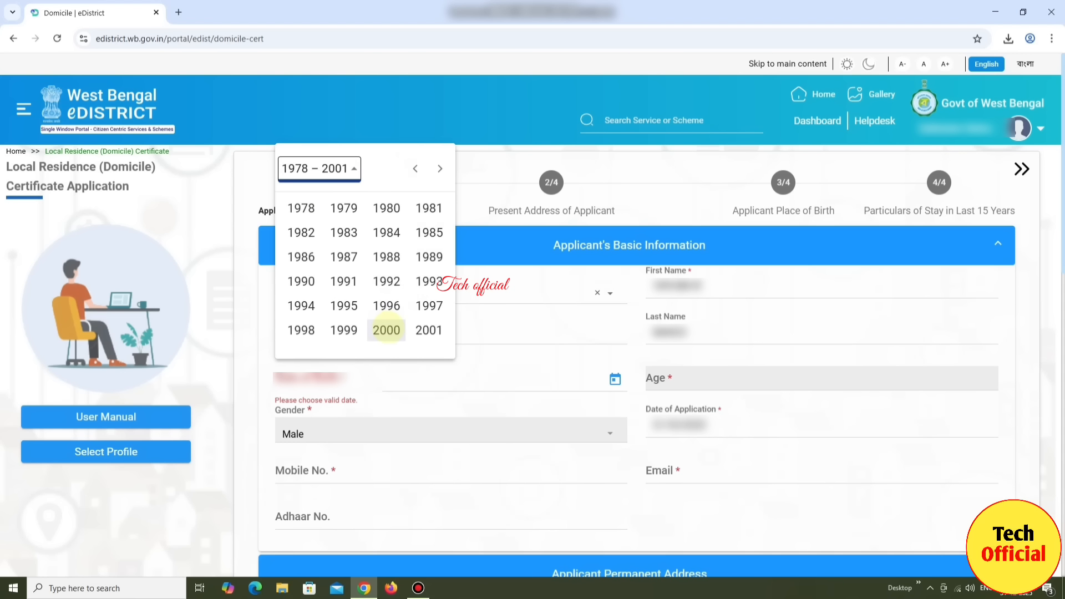
left_click(386, 330)
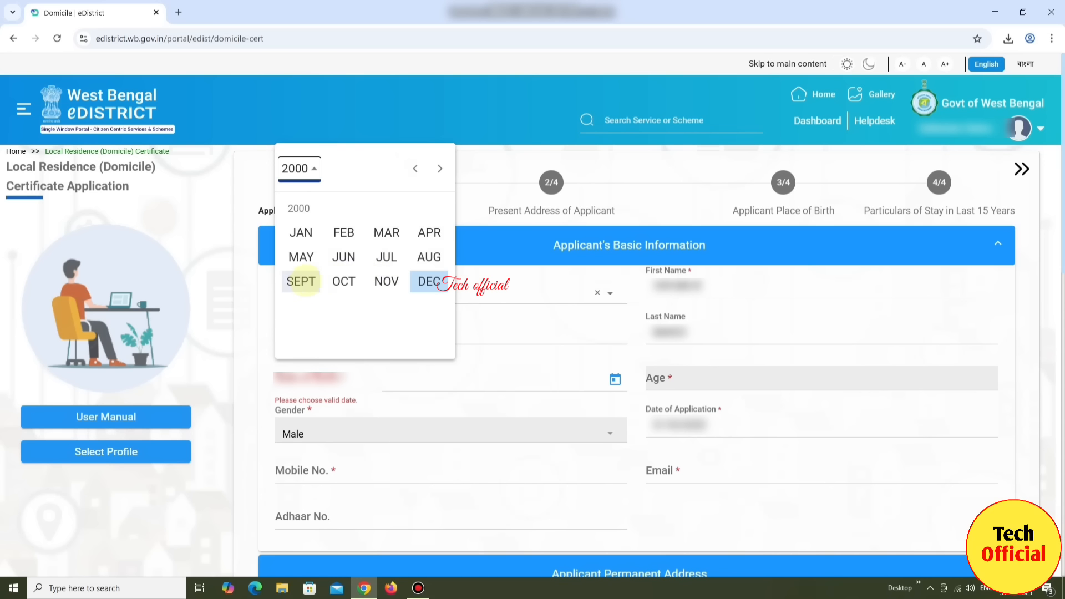
left_click(300, 281)
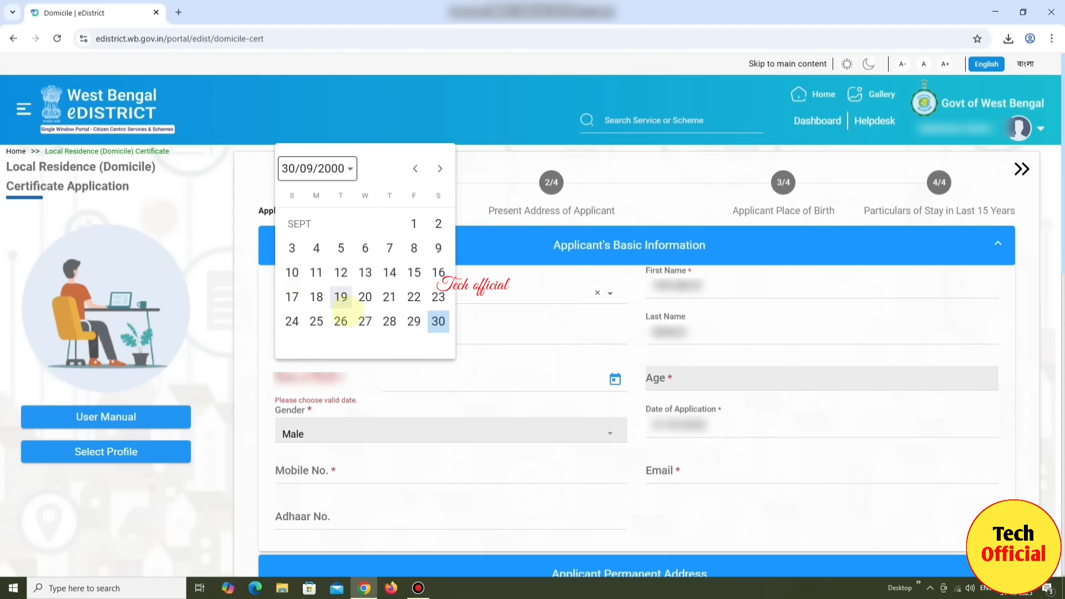
left_click(360, 272)
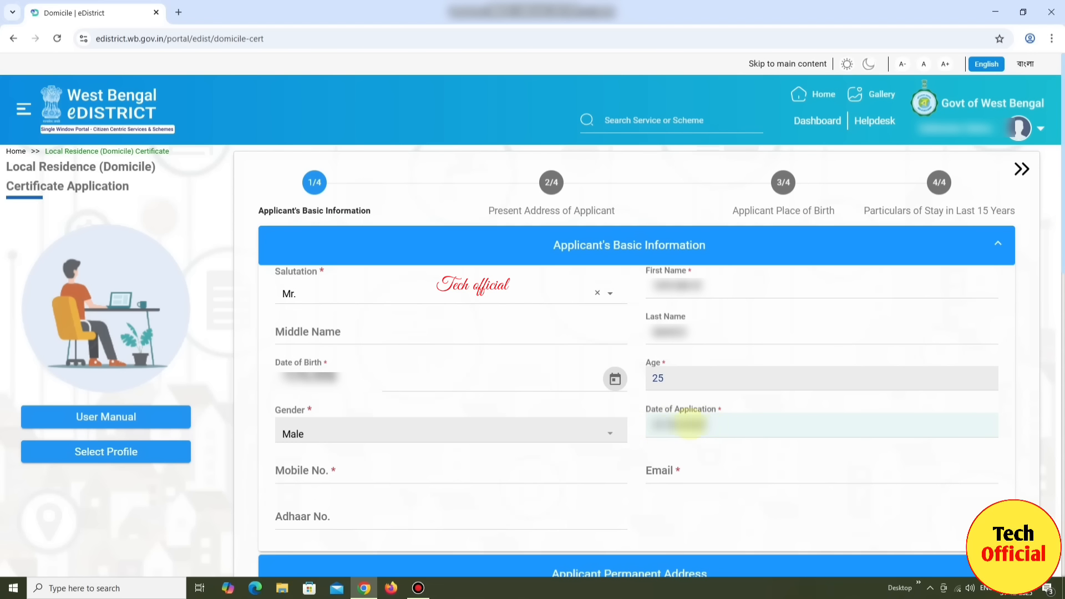
Enter the applicant's mobile number and request its verification OTP
left_click(440, 470)
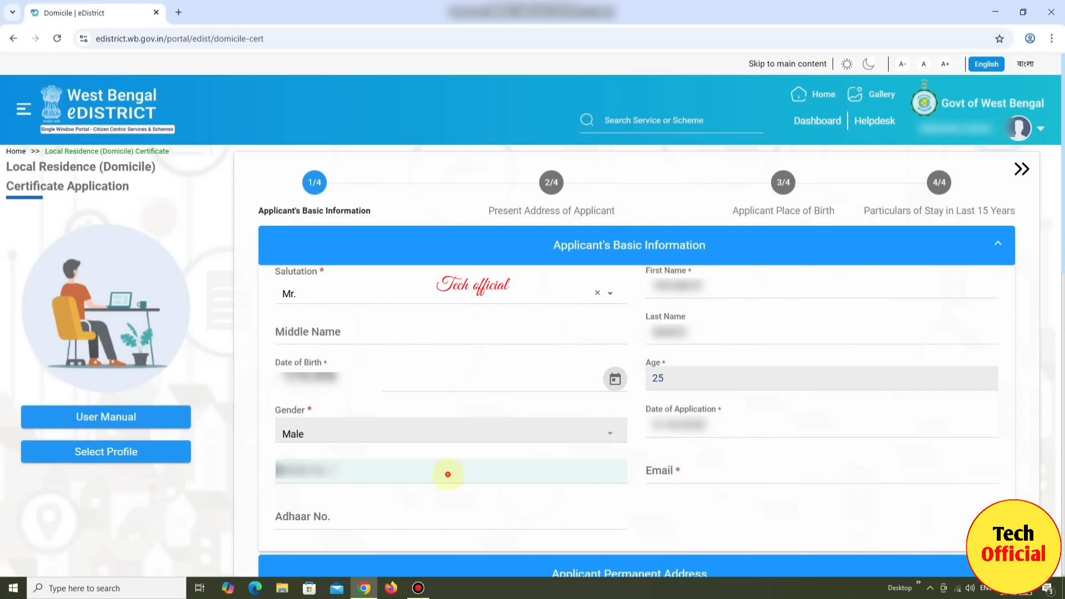
left_click(448, 475)
type("9876543210")
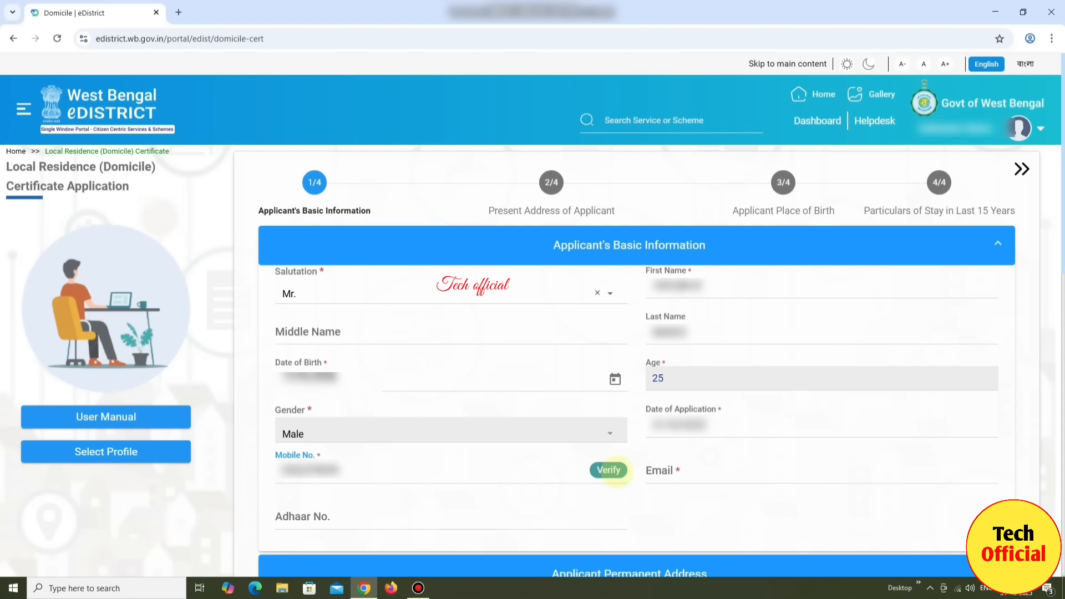
left_click(609, 470)
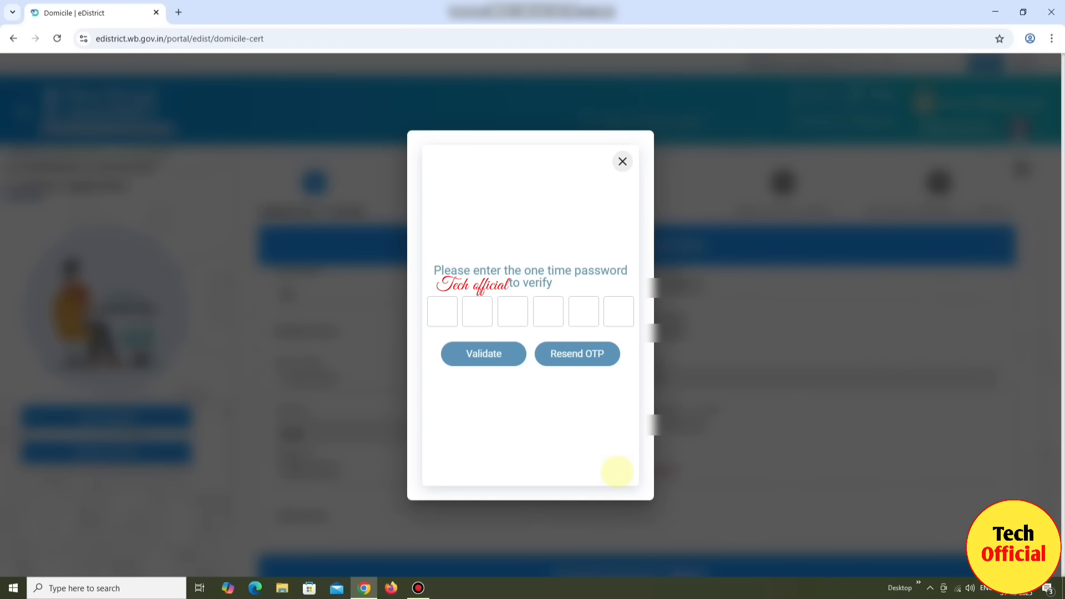
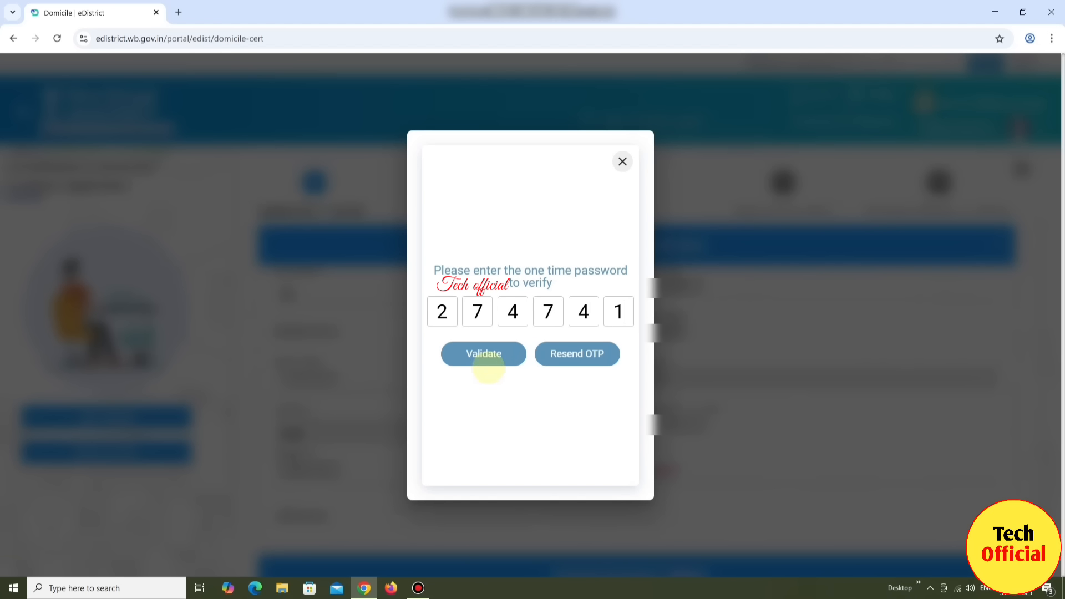
Validate the mobile number with the received OTP and fill in the applicant's email
left_click(491, 360)
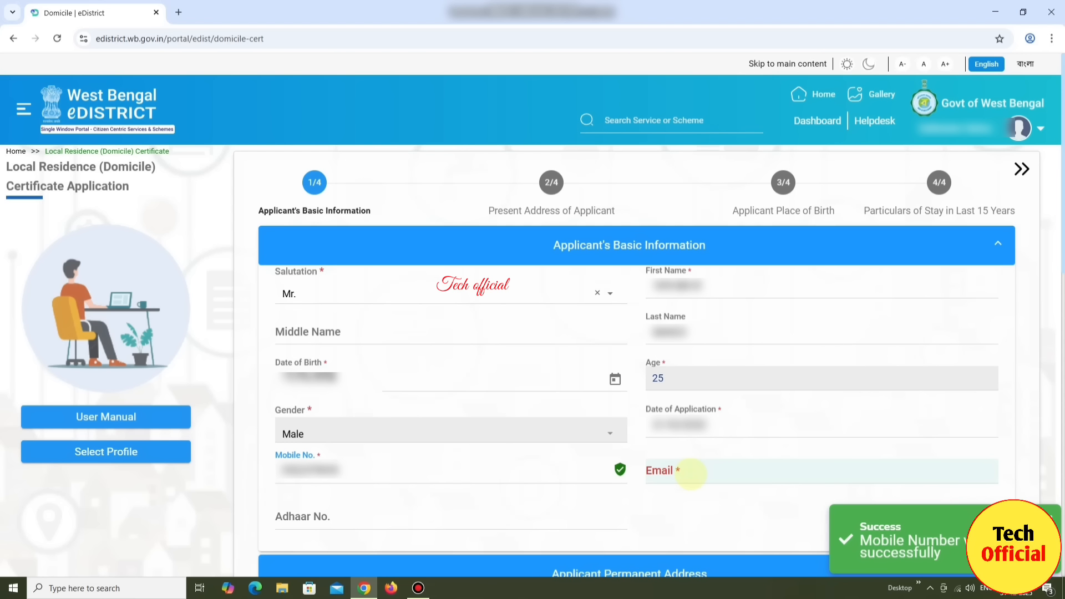
left_click(691, 473)
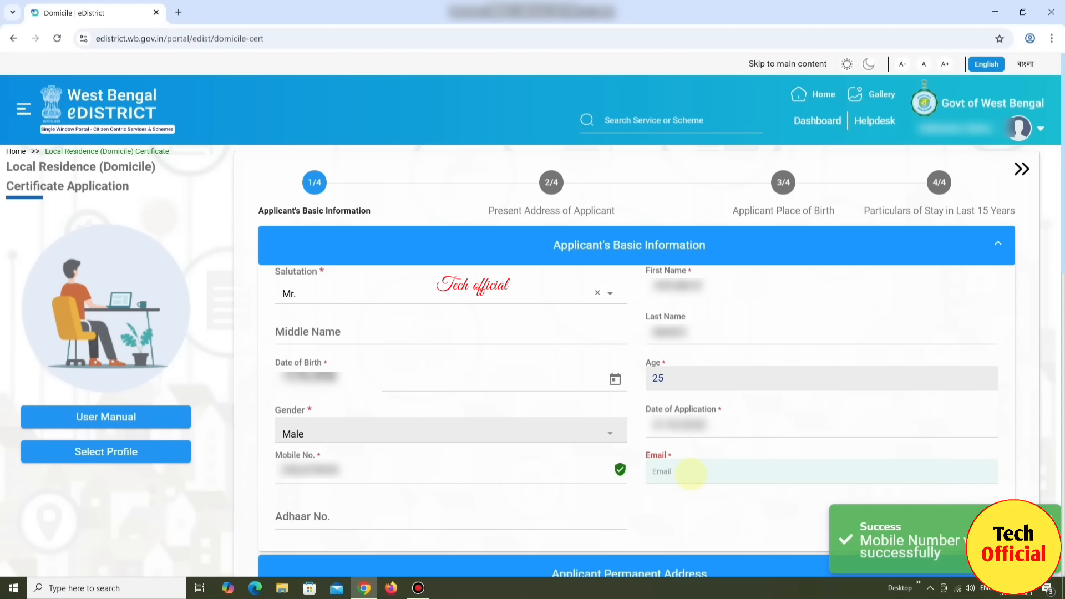
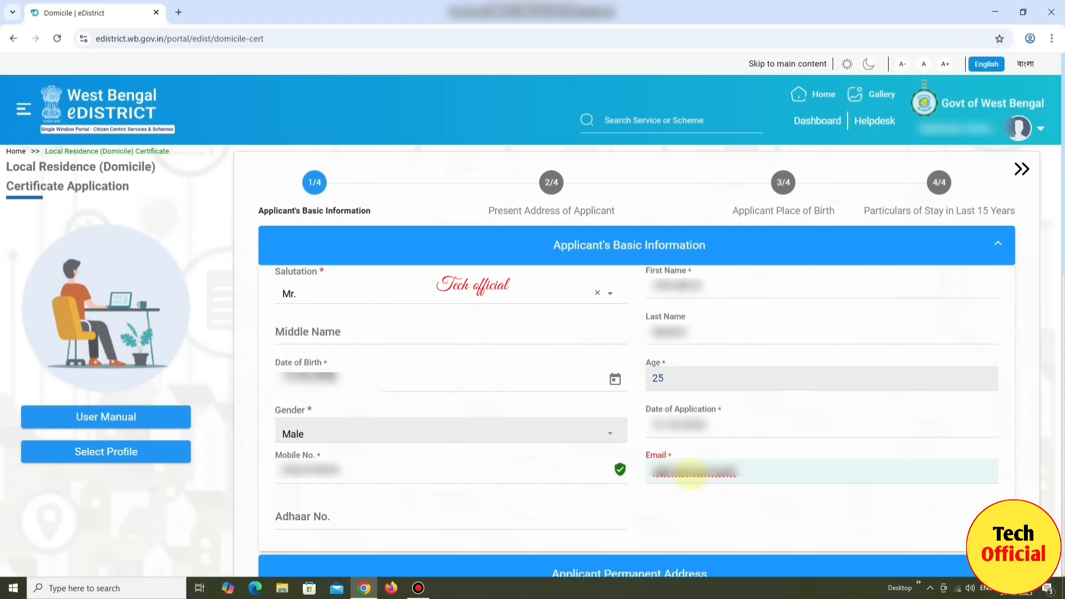
Paste the applicant's full Aadhaar number into the Adhaar No. field
left_click(582, 516)
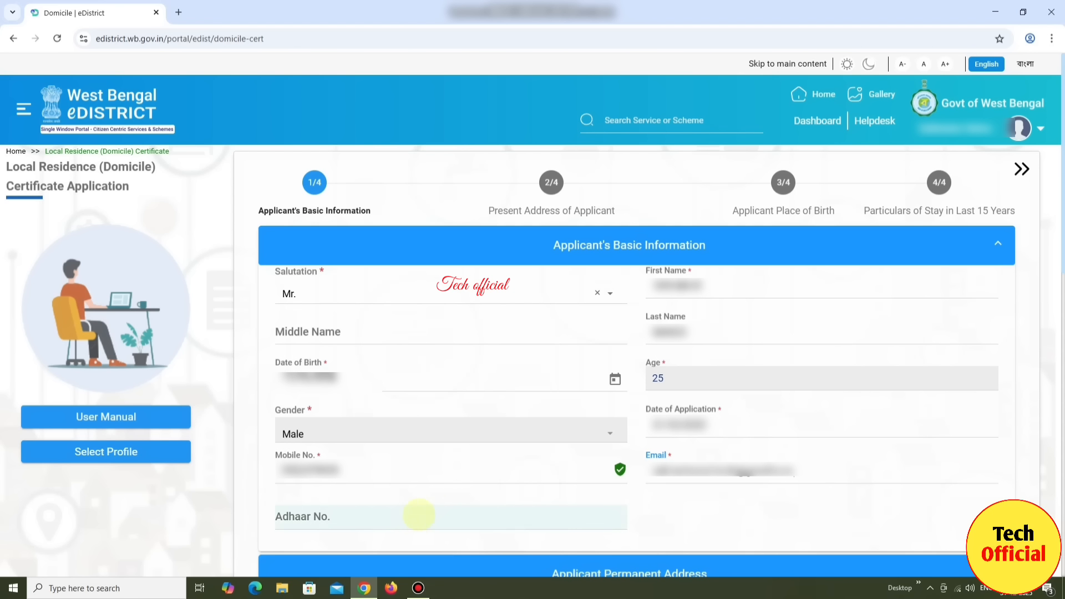
left_click(455, 508)
key("ctrl+v")
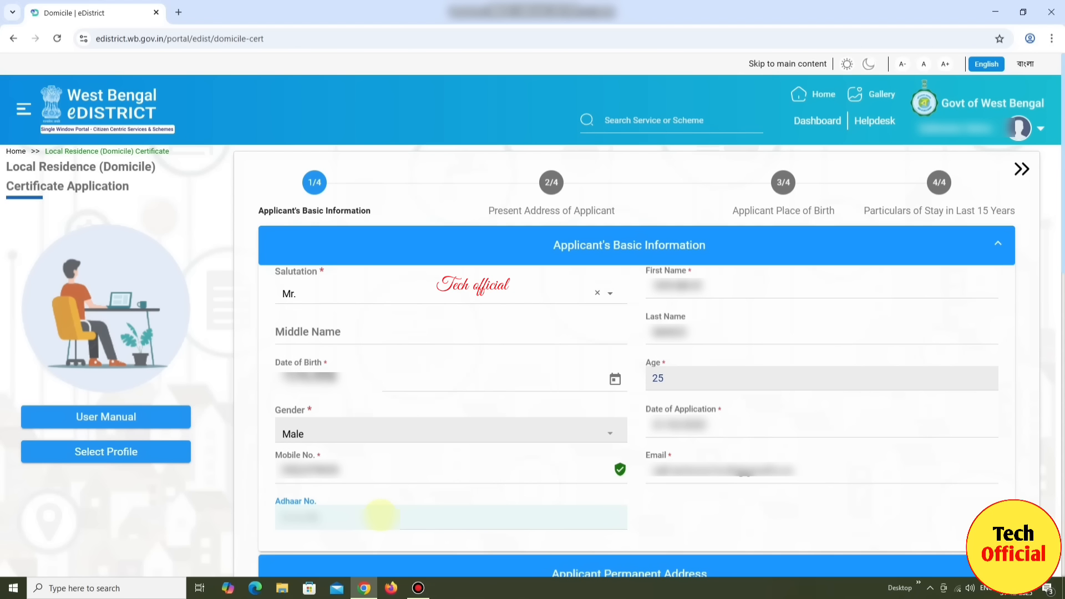
left_click(992, 270)
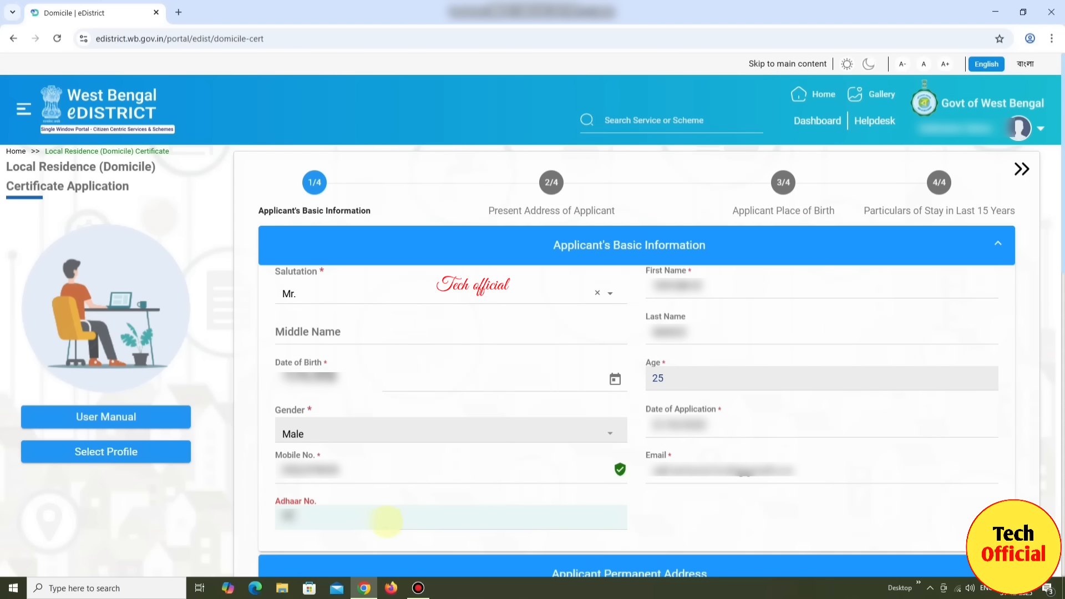
left_click(386, 521)
key("ctrl+v")
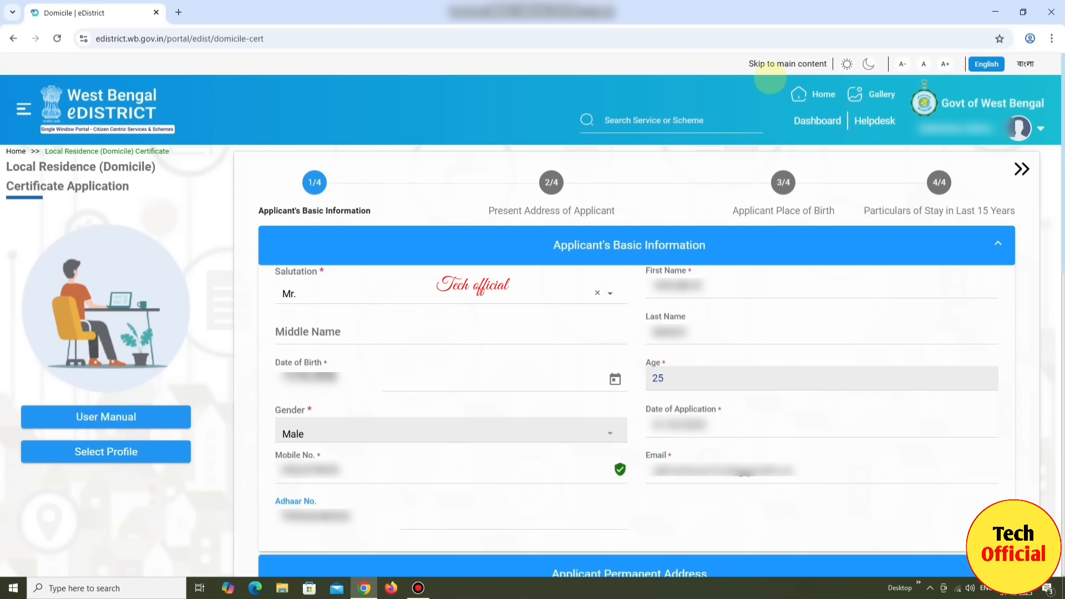
left_click(761, 100)
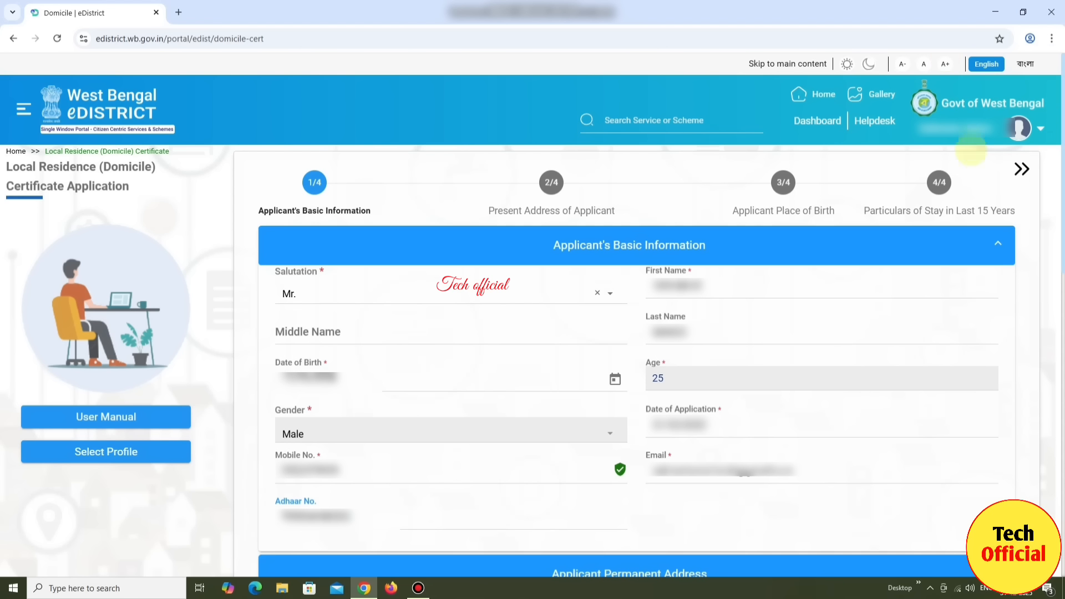
Enter the applicant's permanent address line and pin code, auto-filling Country India and State West Bengal
left_click_drag(1057, 160, 1039, 361)
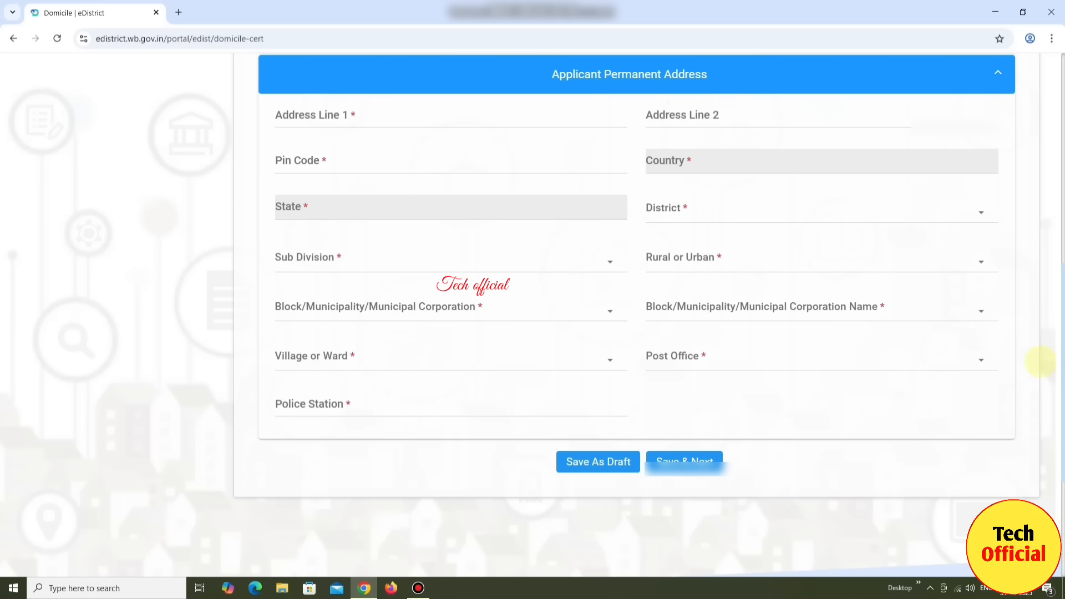
left_click(380, 114)
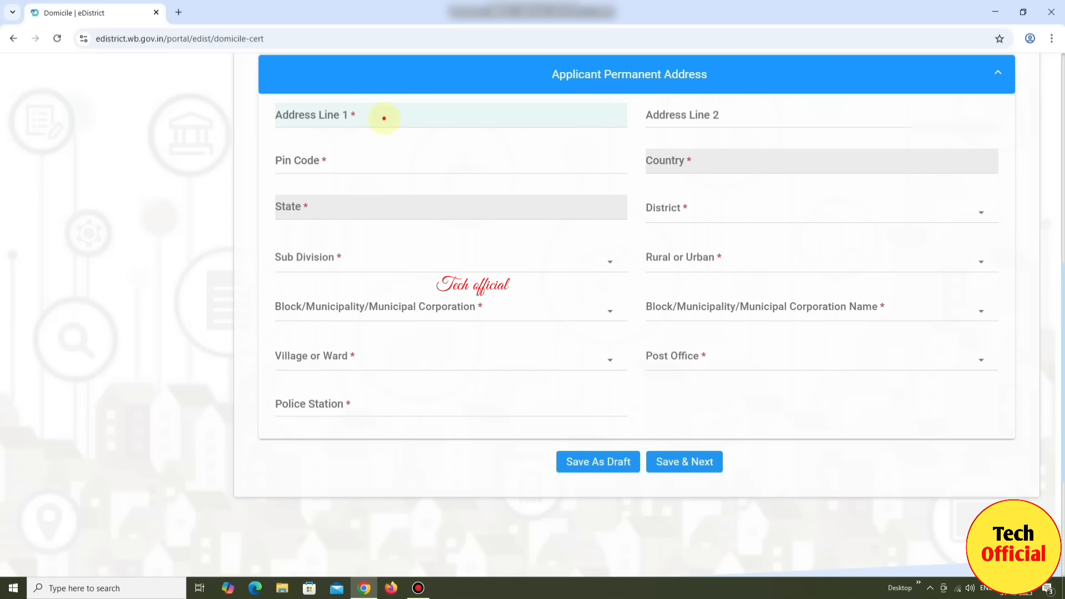
key("ctrl+v")
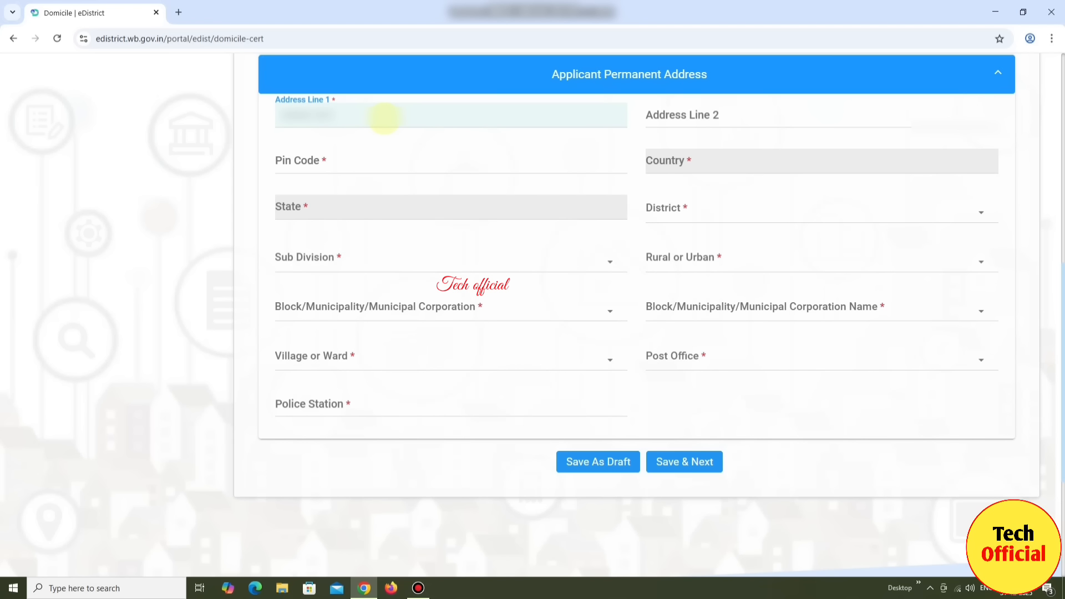
type("Vill Road")
left_click(304, 159)
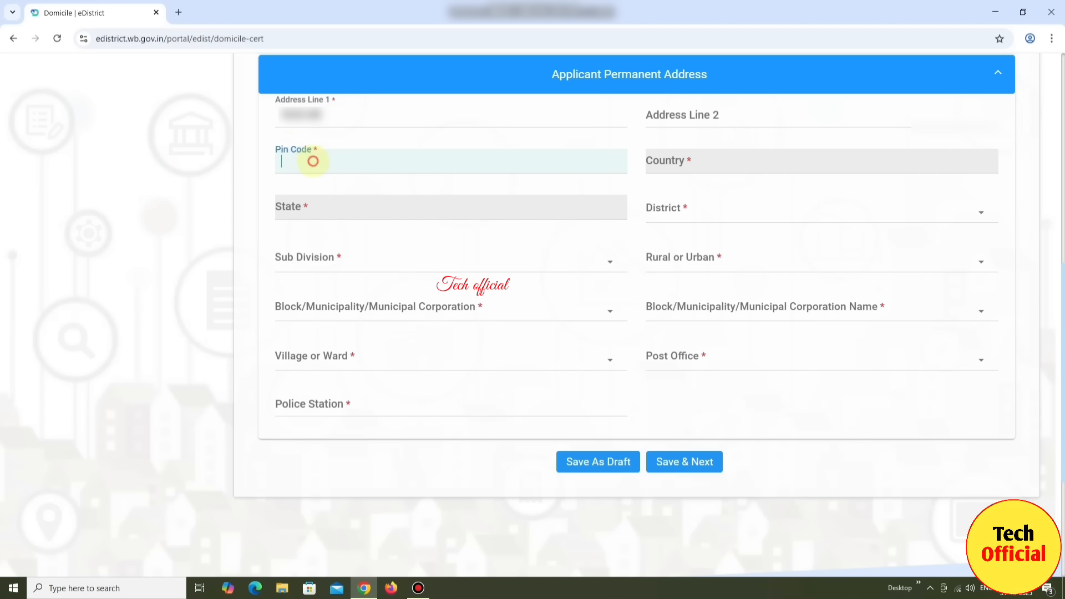
left_click(682, 115)
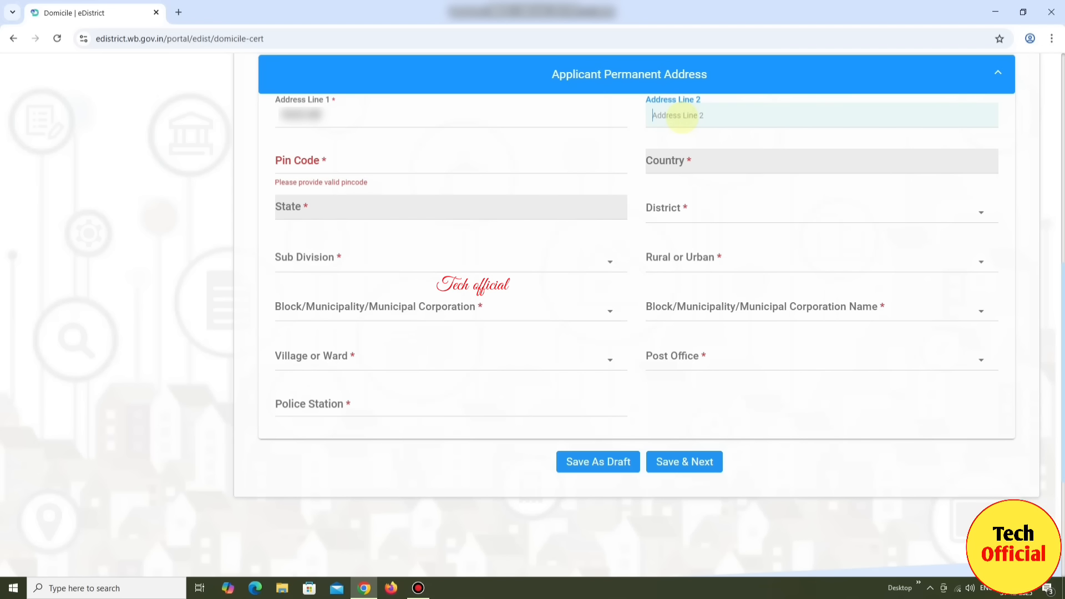
left_click(331, 114)
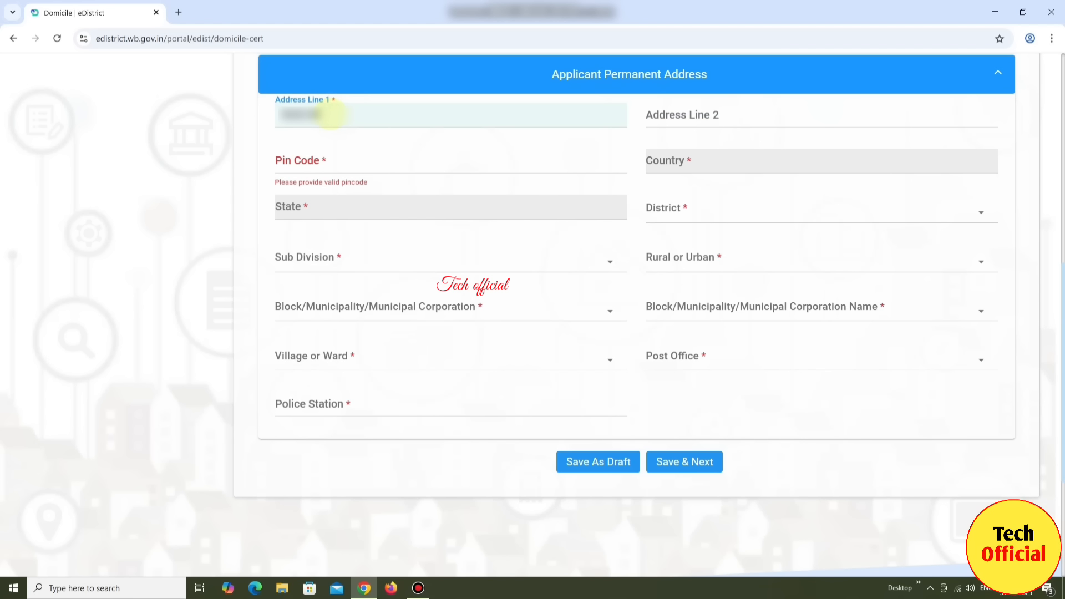
key("BackSpace")
key("BackSpace")
key("BackSpace")
key("BackSpace")
key("BackSpace")
key("ctrl+v")
type(", Kolkata")
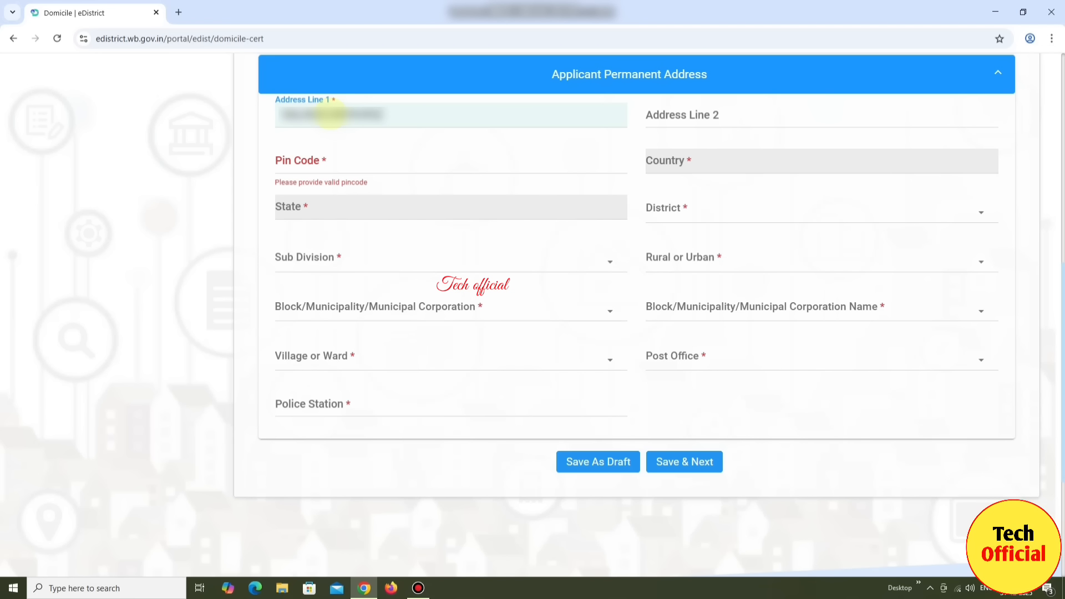
key("Tab")
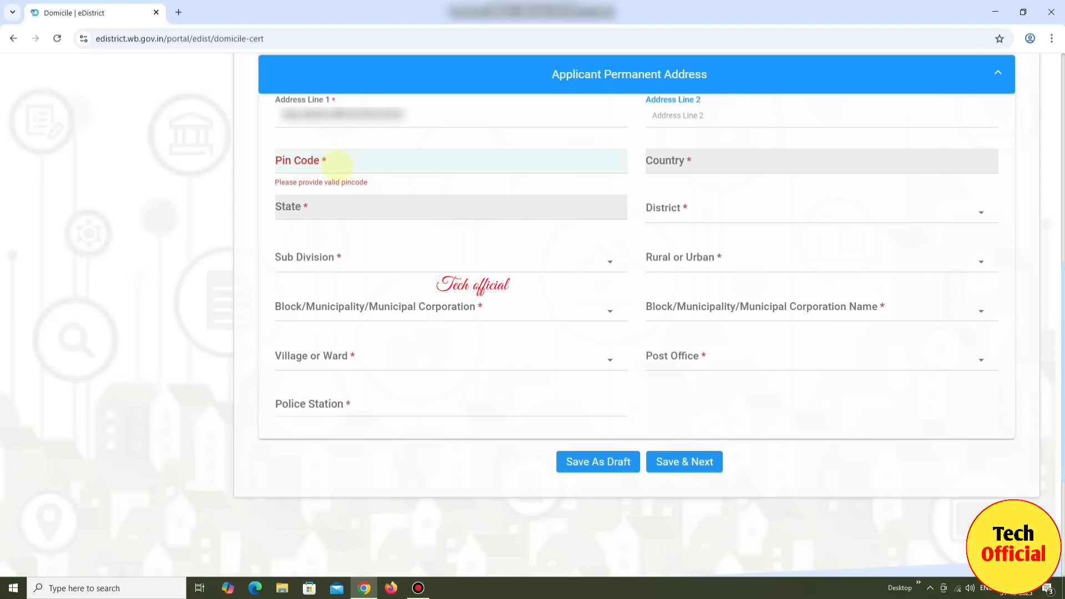
left_click(333, 162)
type("700001")
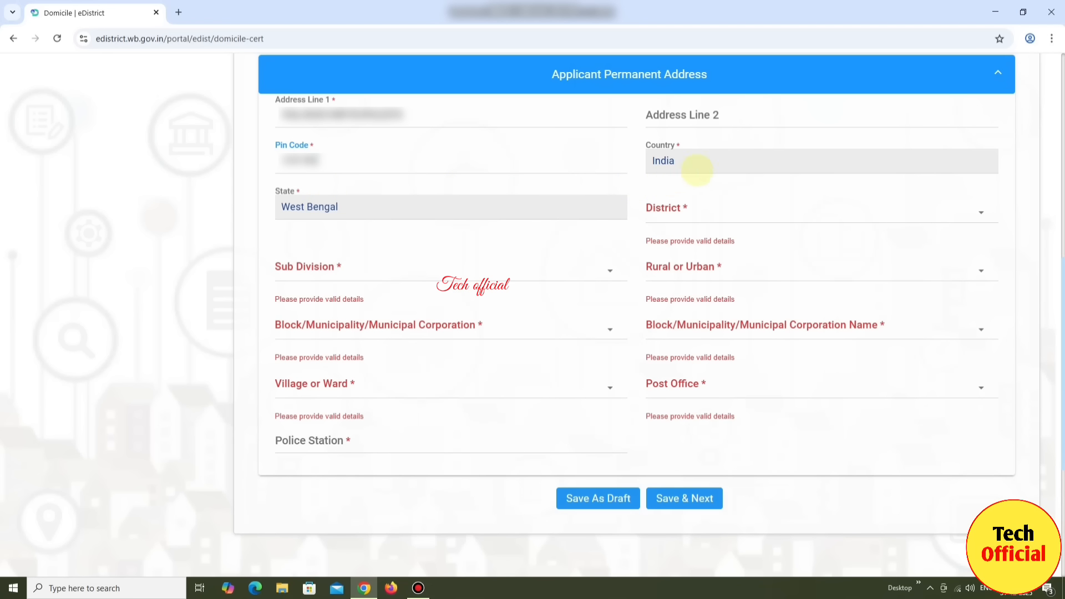
Set the district to Purba Medinipur and choose the applicant's sub division
left_click(690, 212)
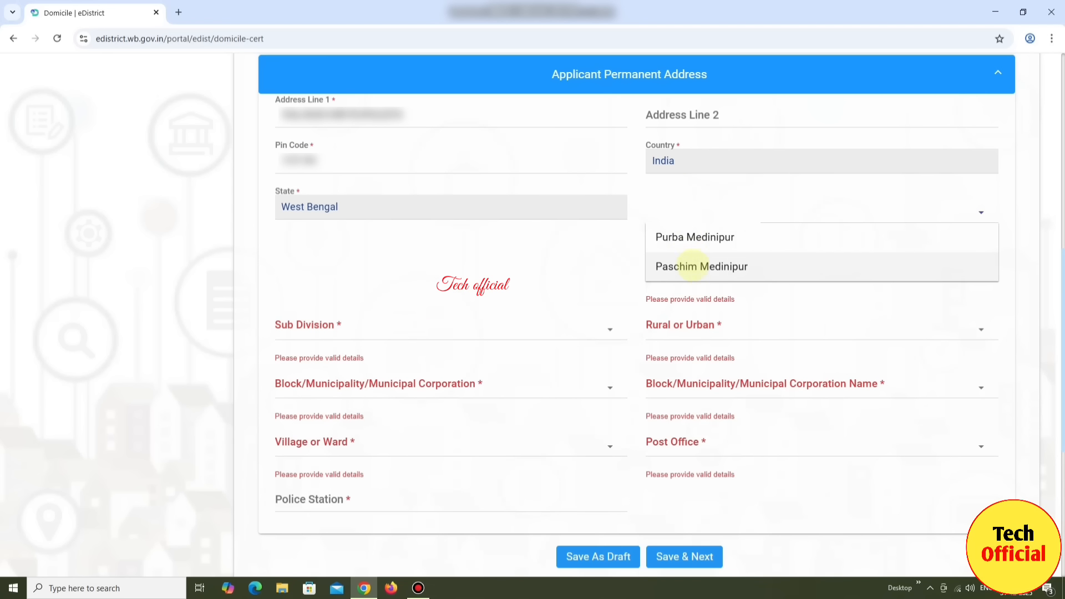
left_click(693, 237)
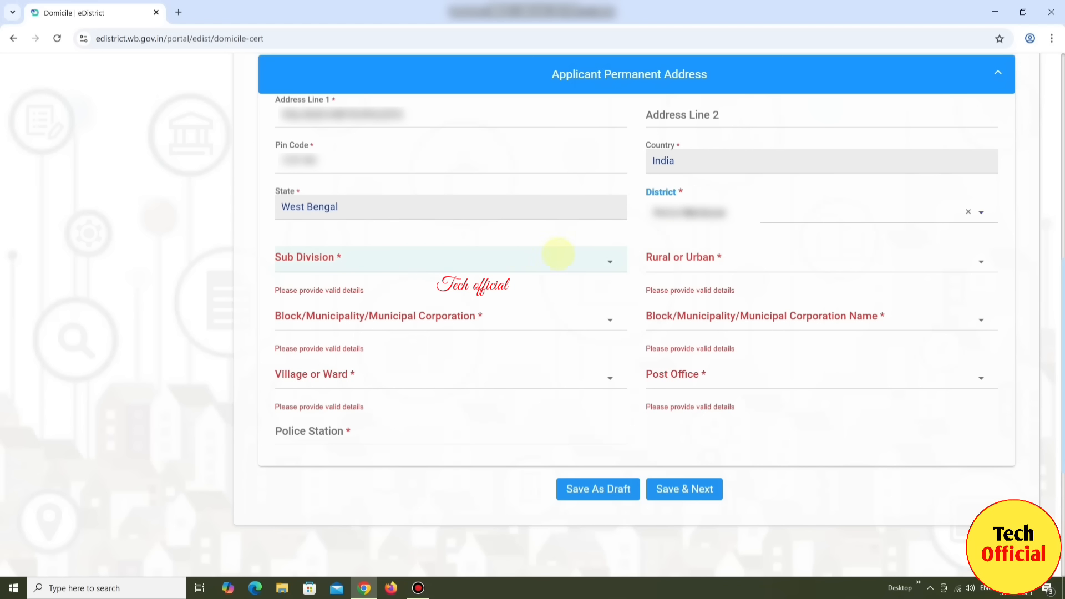
left_click(531, 257)
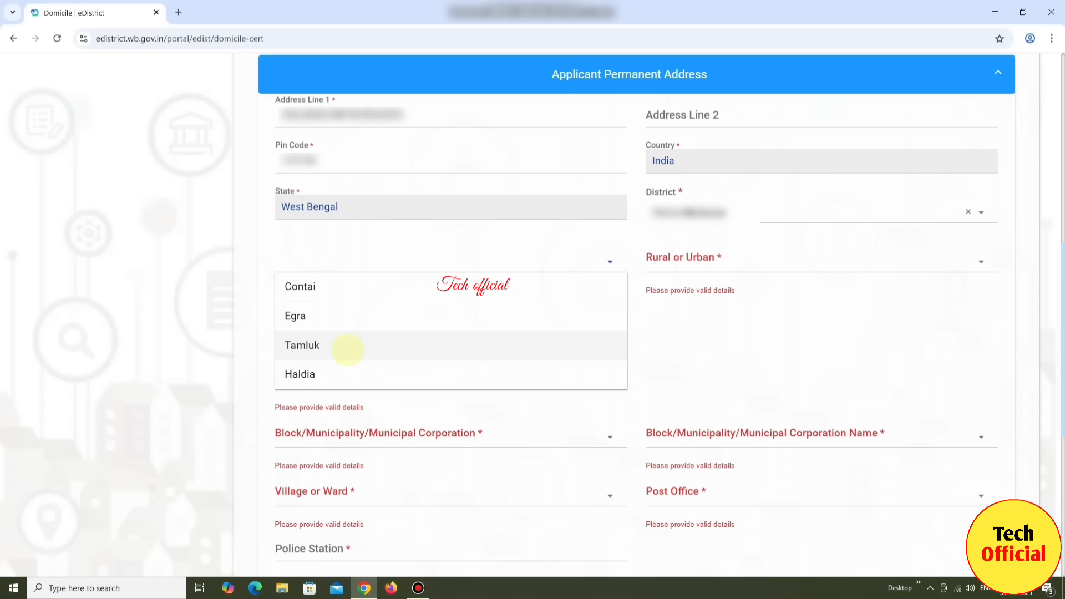
left_click(348, 347)
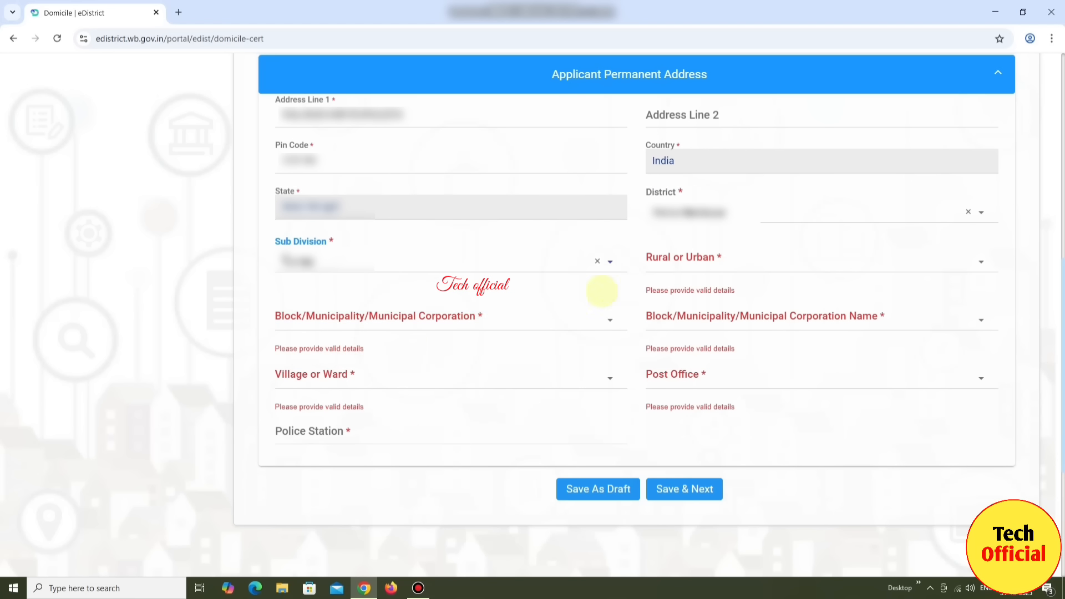
Mark the address Rural, type Block, with Kolaghat as the block name
left_click(706, 259)
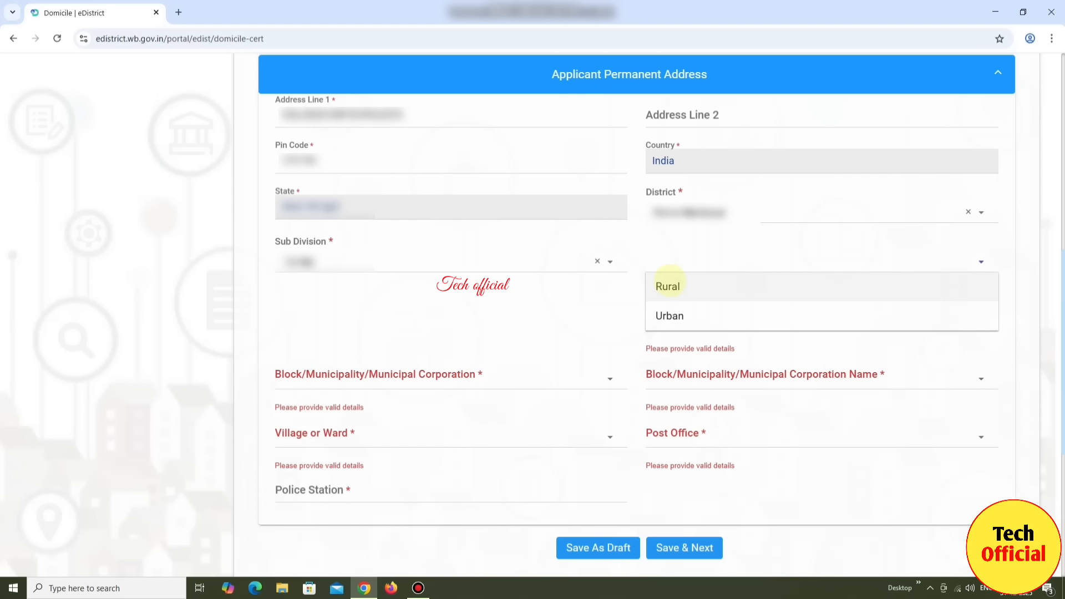
left_click(668, 287)
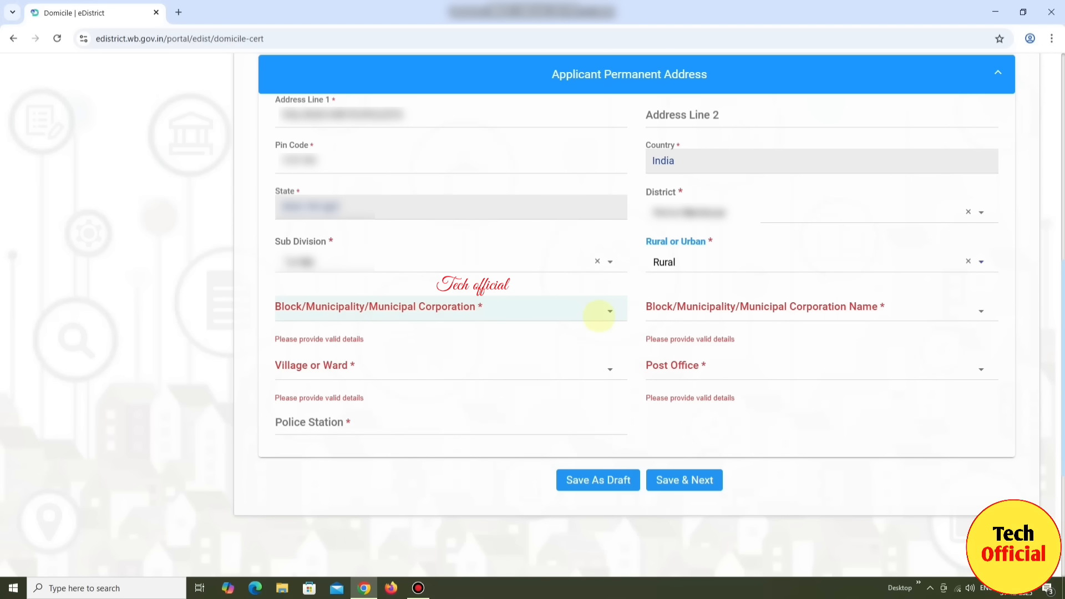
left_click(600, 315)
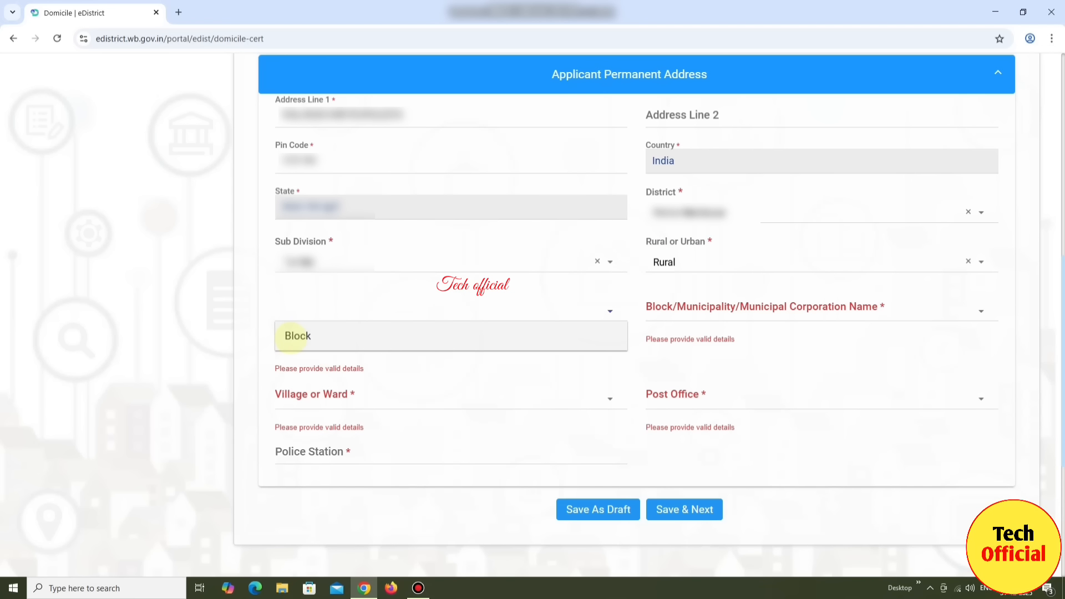
left_click(294, 336)
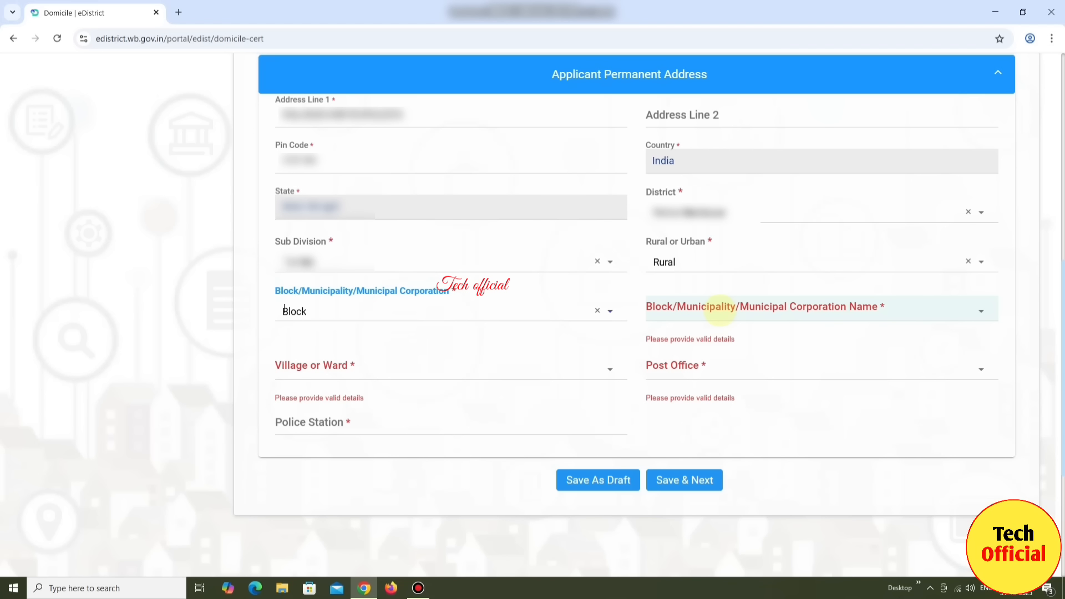
left_click(720, 309)
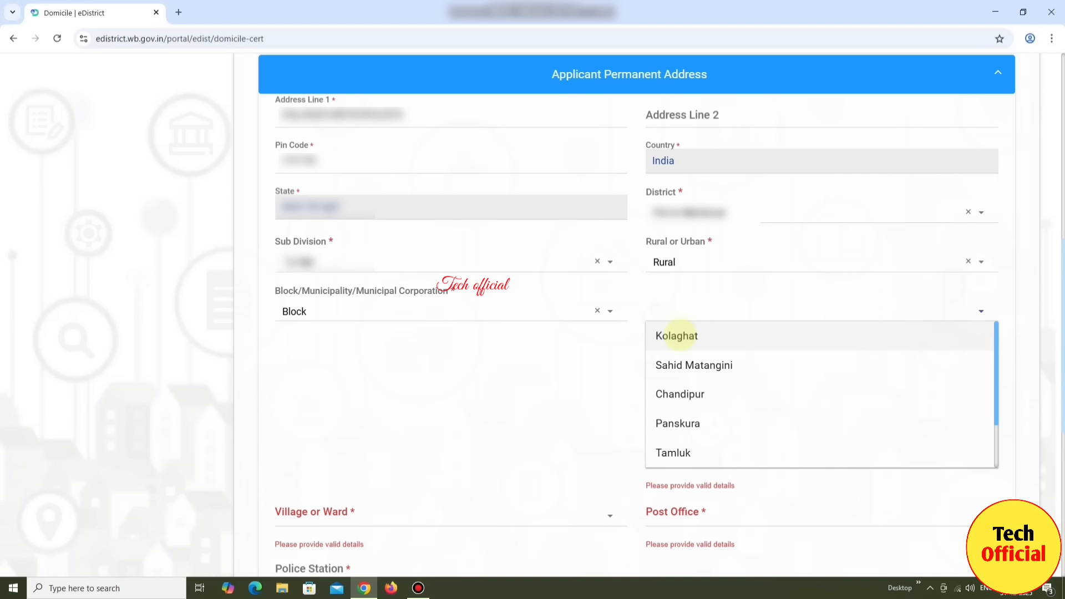
left_click(677, 335)
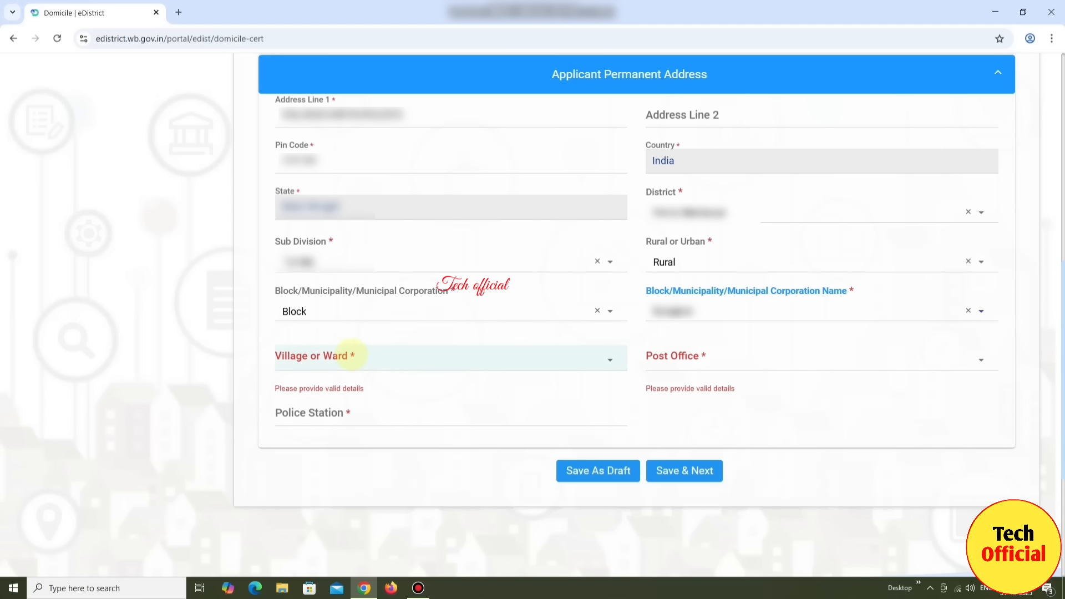
Search for and select the applicant's village in the Village or Ward list
left_click(342, 355)
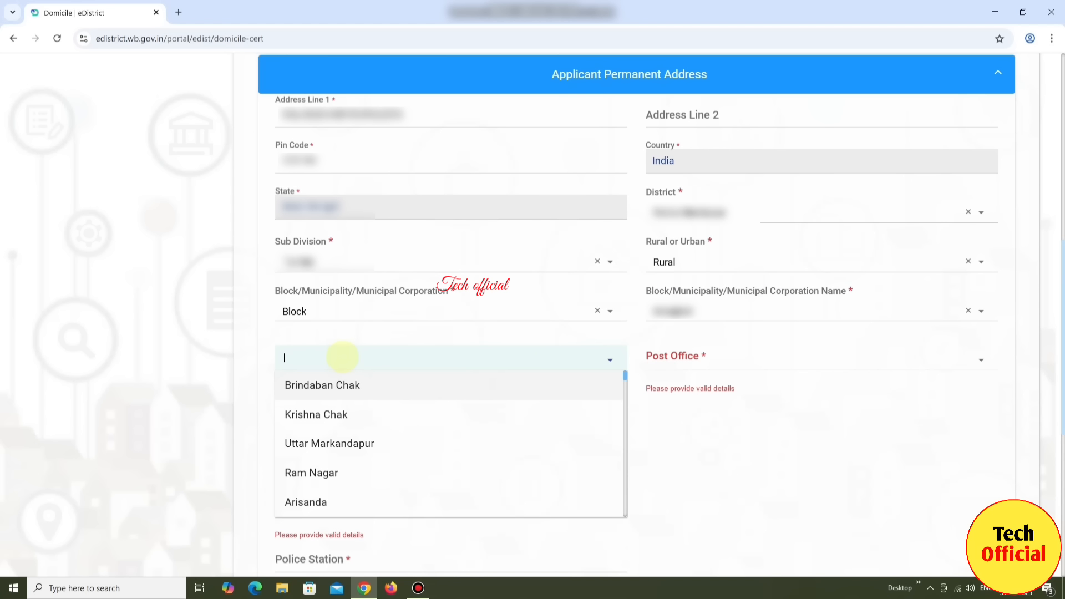
type("KUSHA")
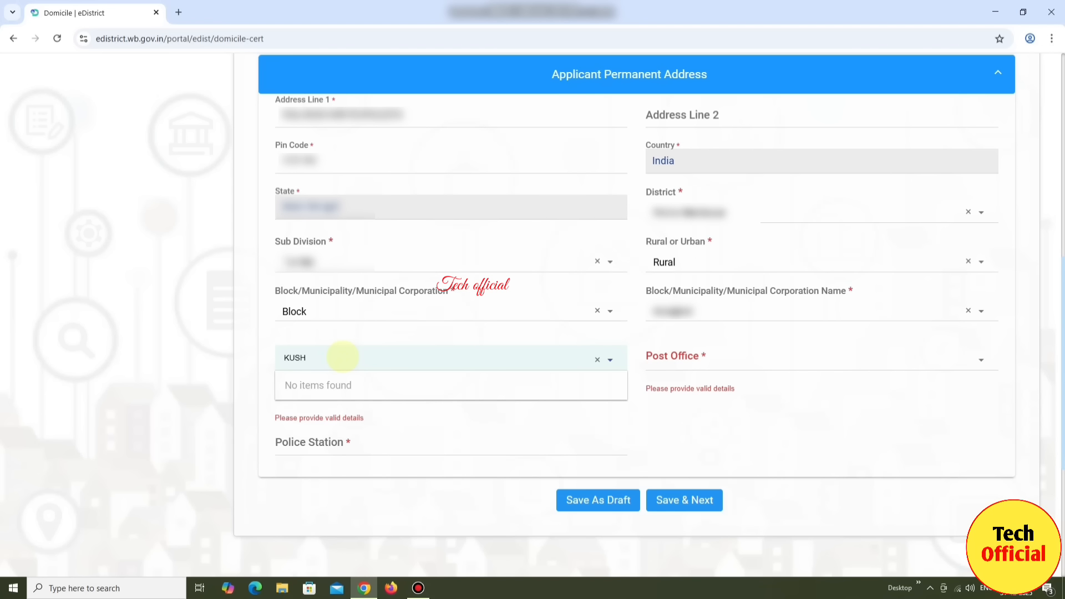
key("BackSpace")
key("BackSpace")
key("BackSpace")
key("BackSpace")
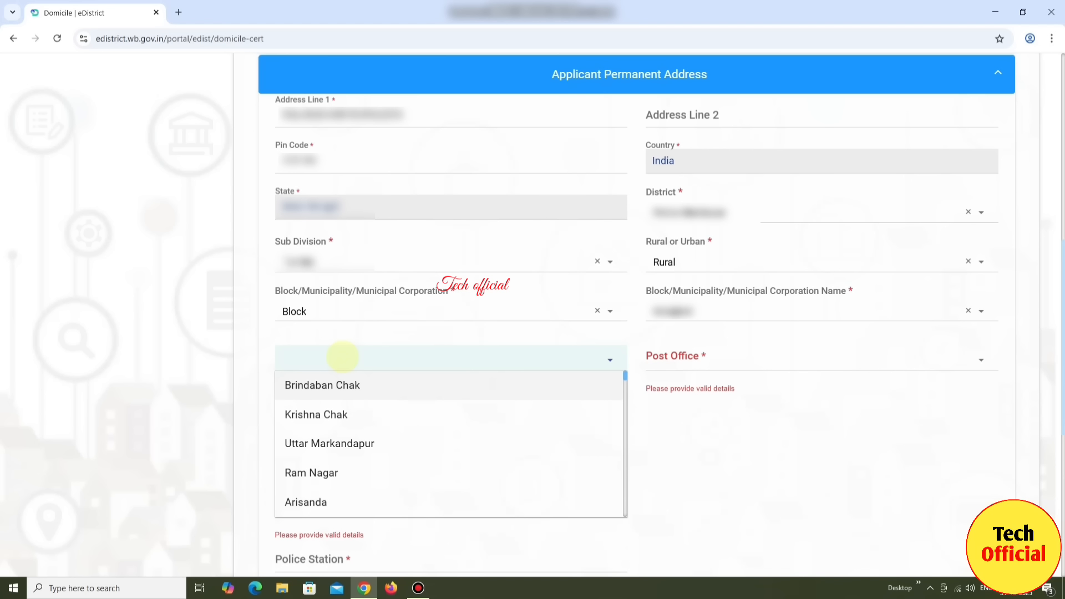
type("pur")
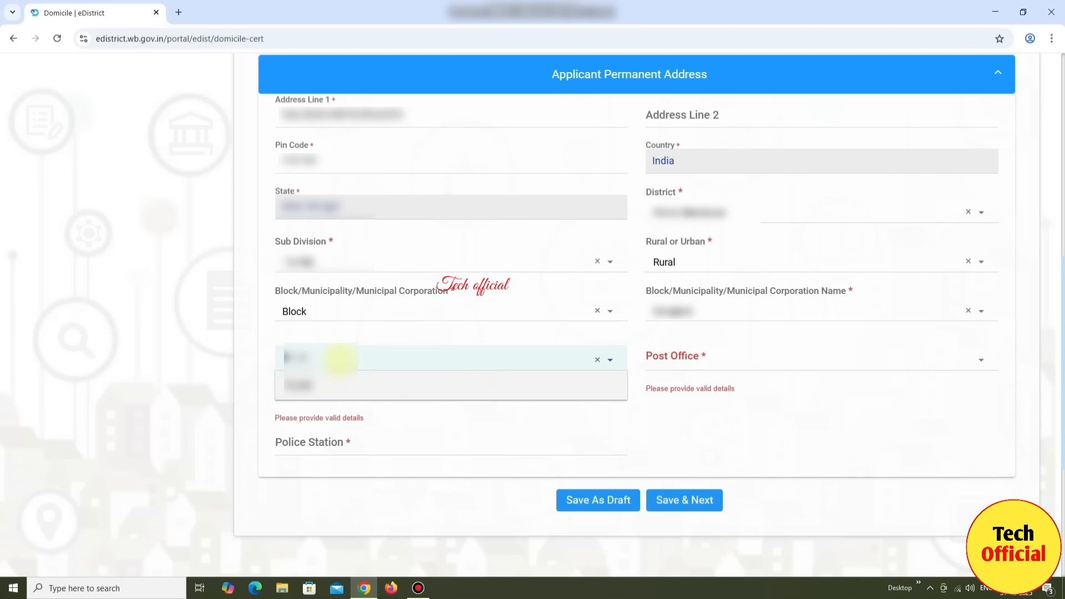
left_click(296, 386)
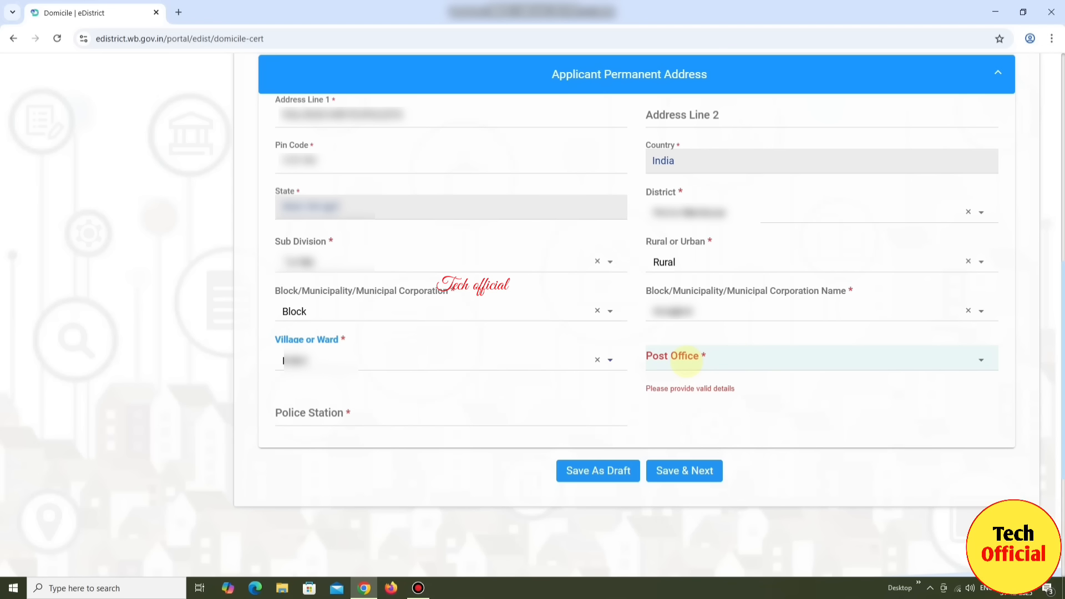
Choose post office Pulsita SO, enter the police station, and save the permanent address
left_click(686, 359)
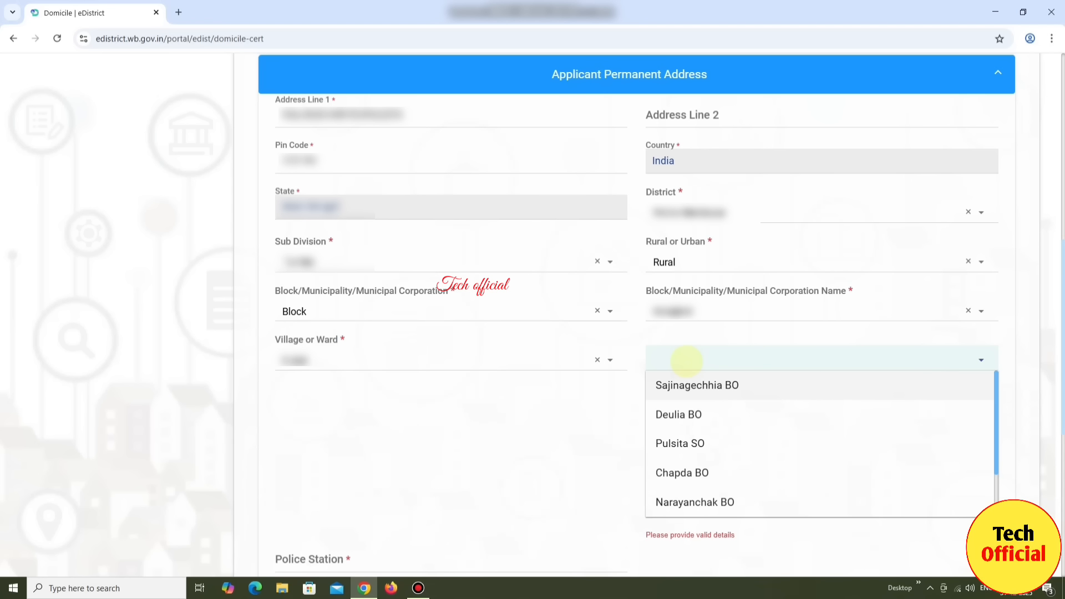
left_click(688, 444)
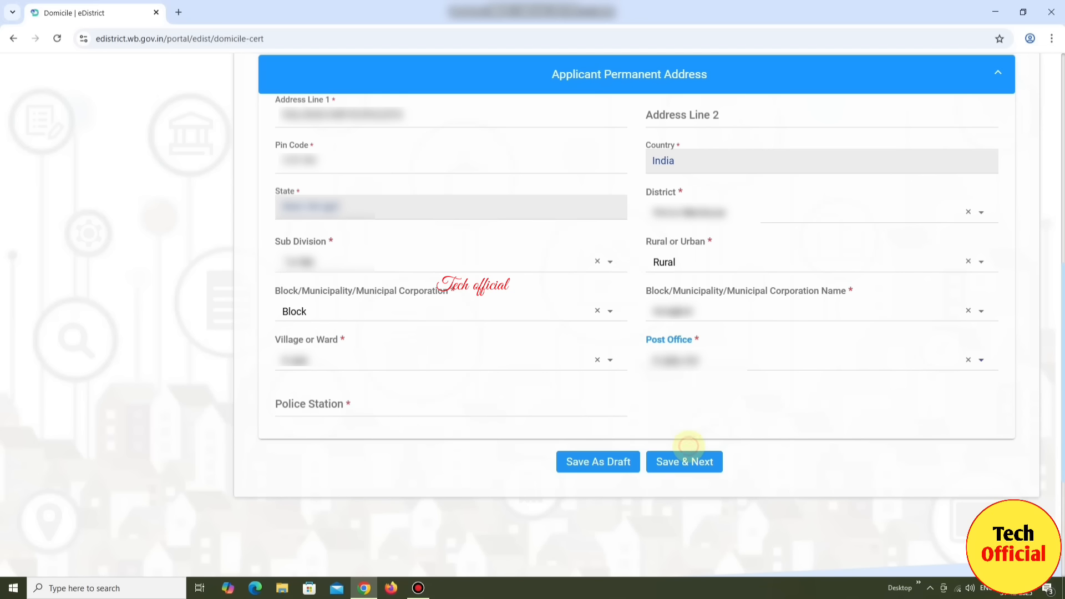
left_click(375, 410)
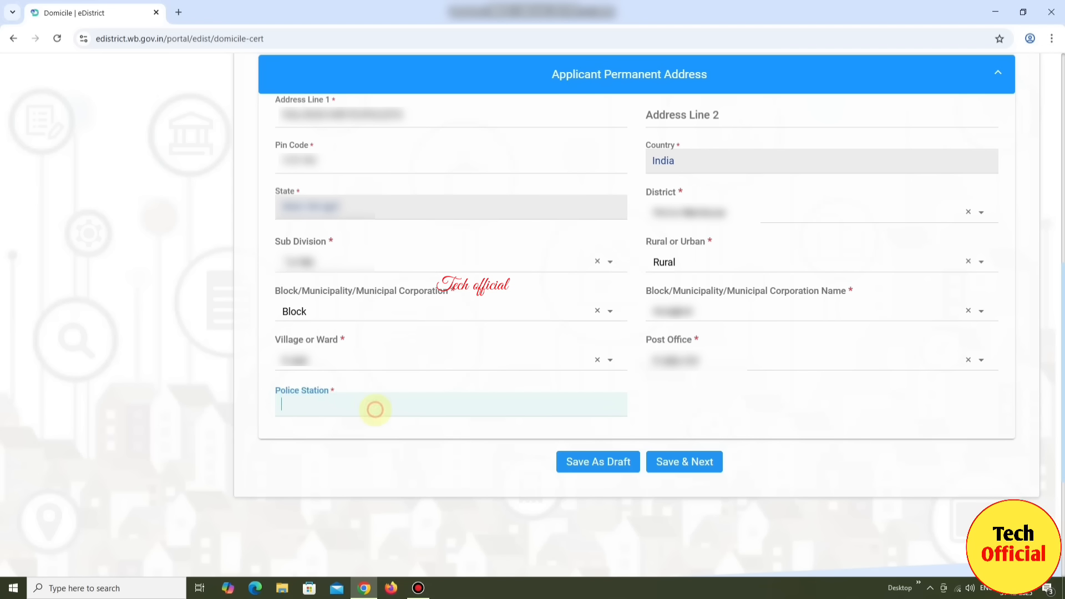
type("Uluberia")
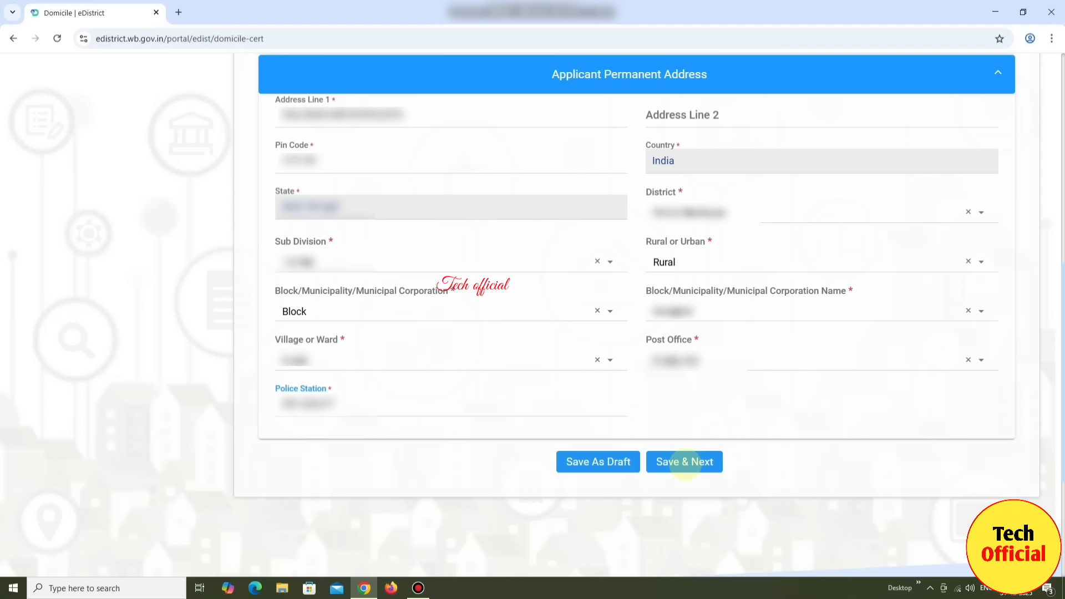
left_click(685, 461)
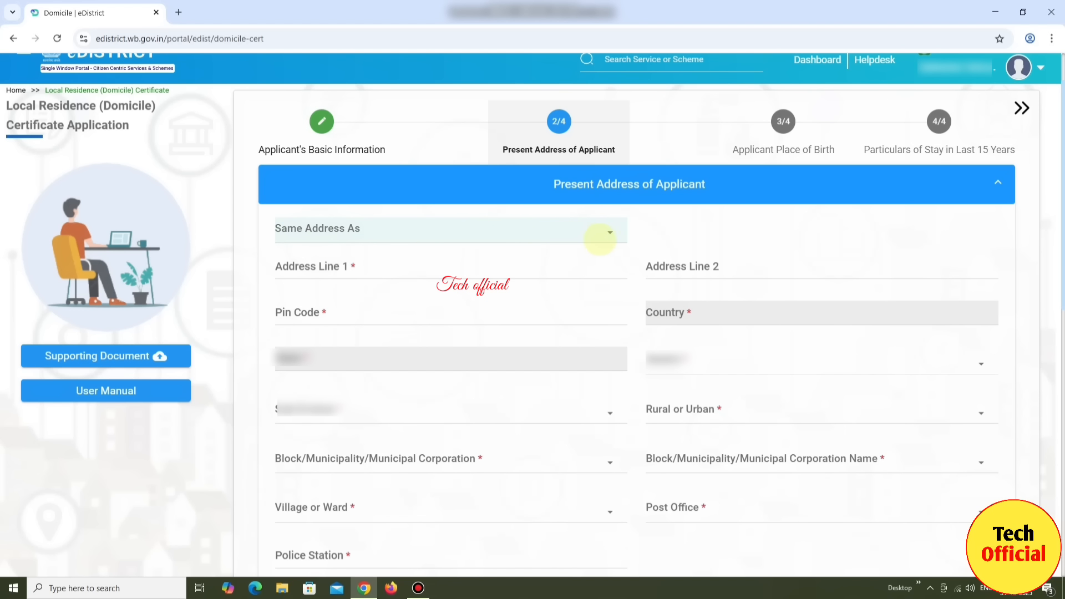
Set Same Address As to Permanent Address of Applicant for the present address
left_click(609, 233)
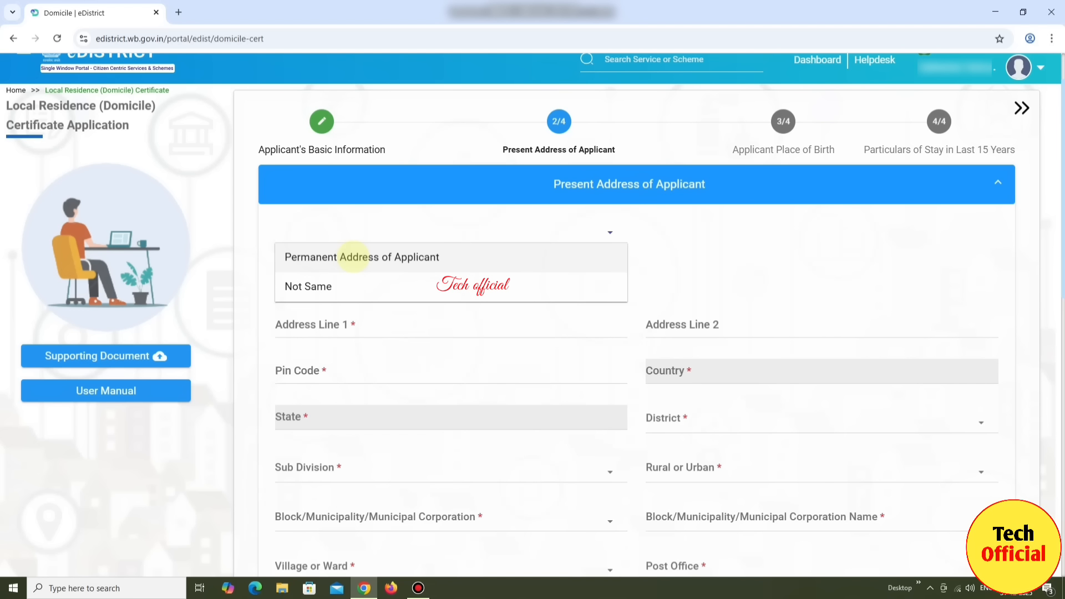
left_click(353, 257)
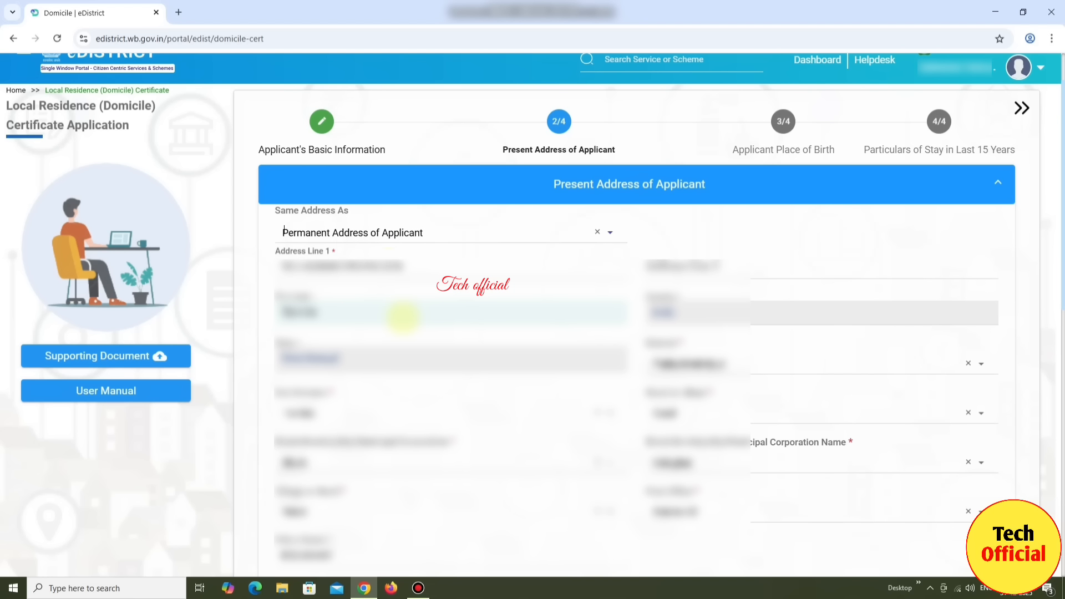
Choose Father with salutation Mr. and enter the father's first and last names
scroll(1057, 281, "down", 10)
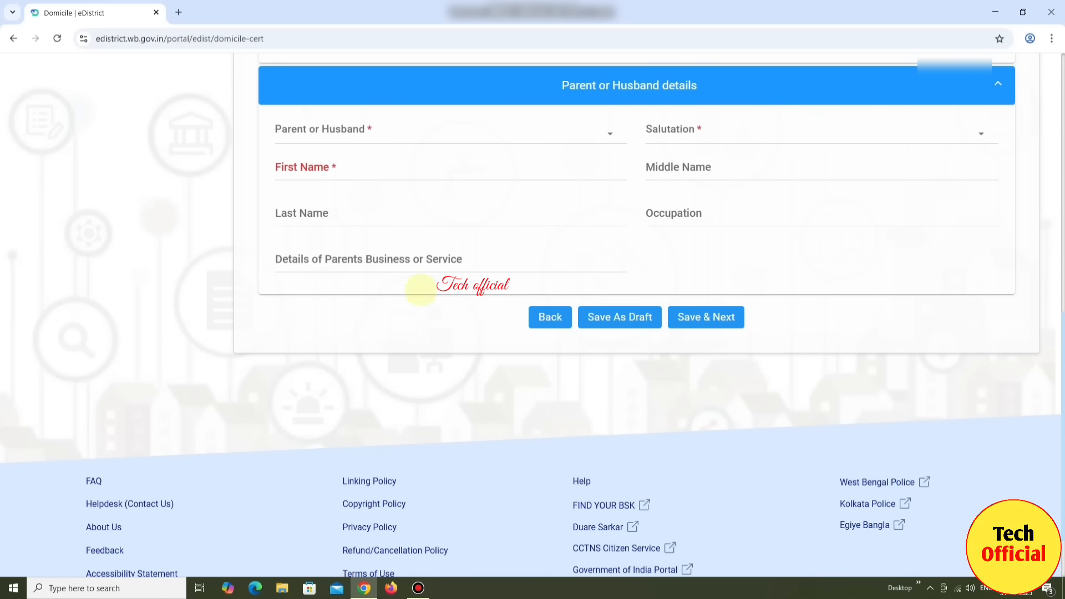
left_click(609, 133)
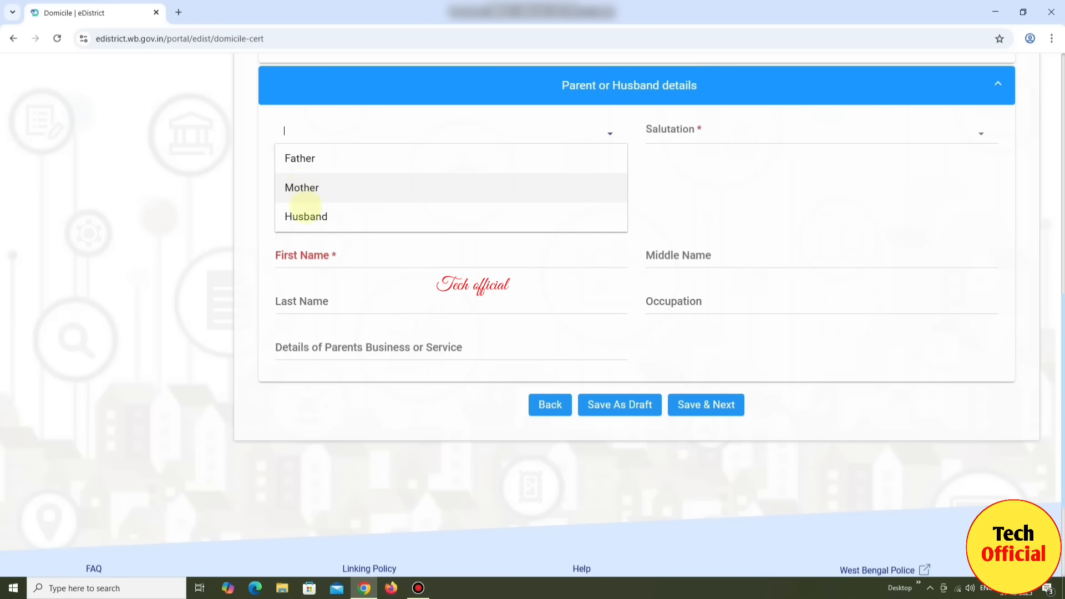
left_click(300, 158)
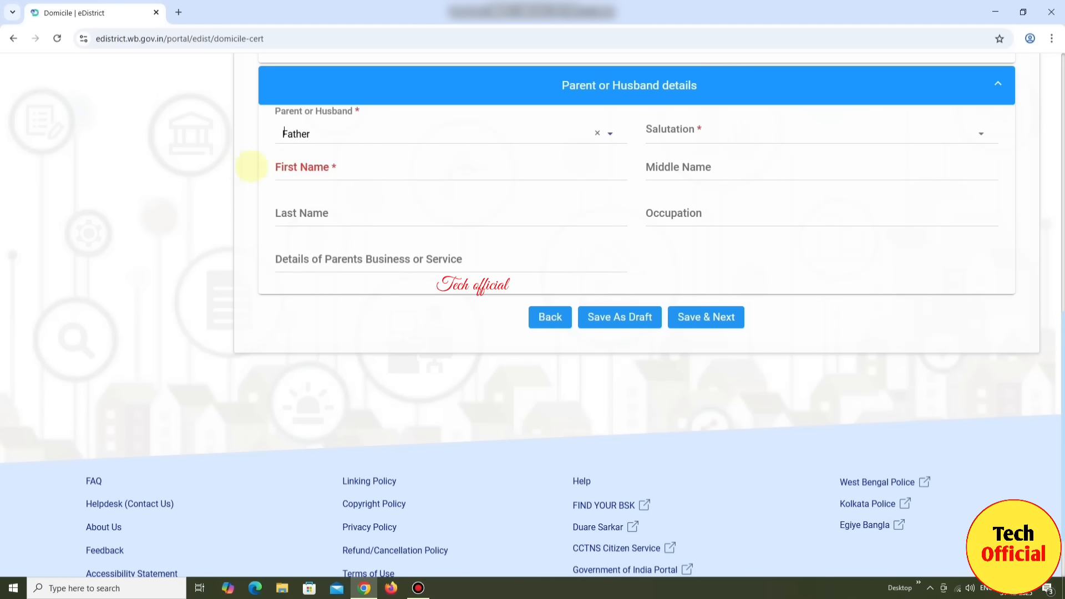
left_click(680, 132)
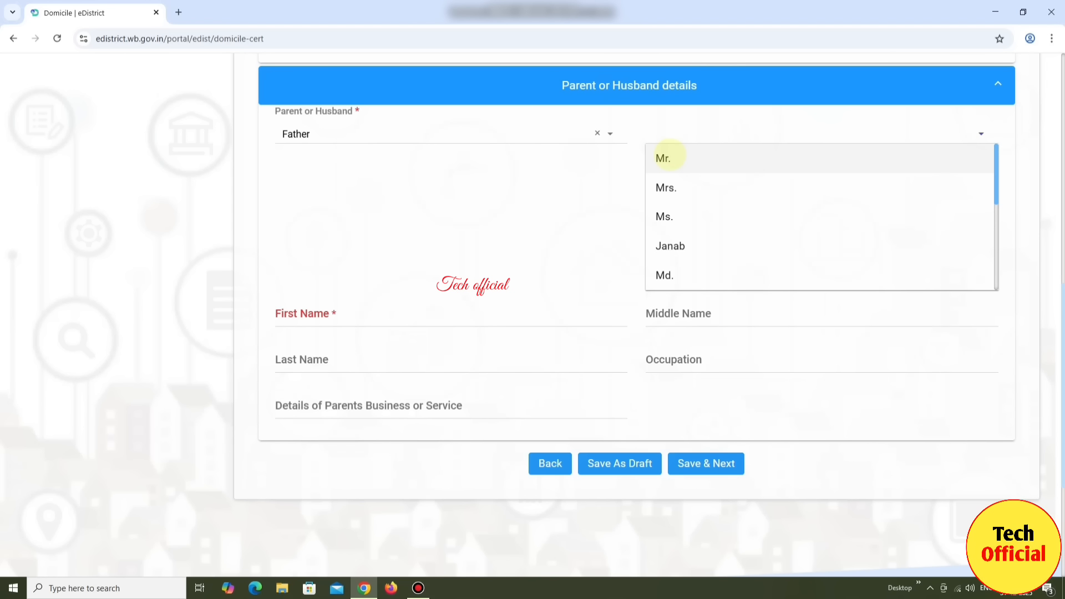
left_click(671, 157)
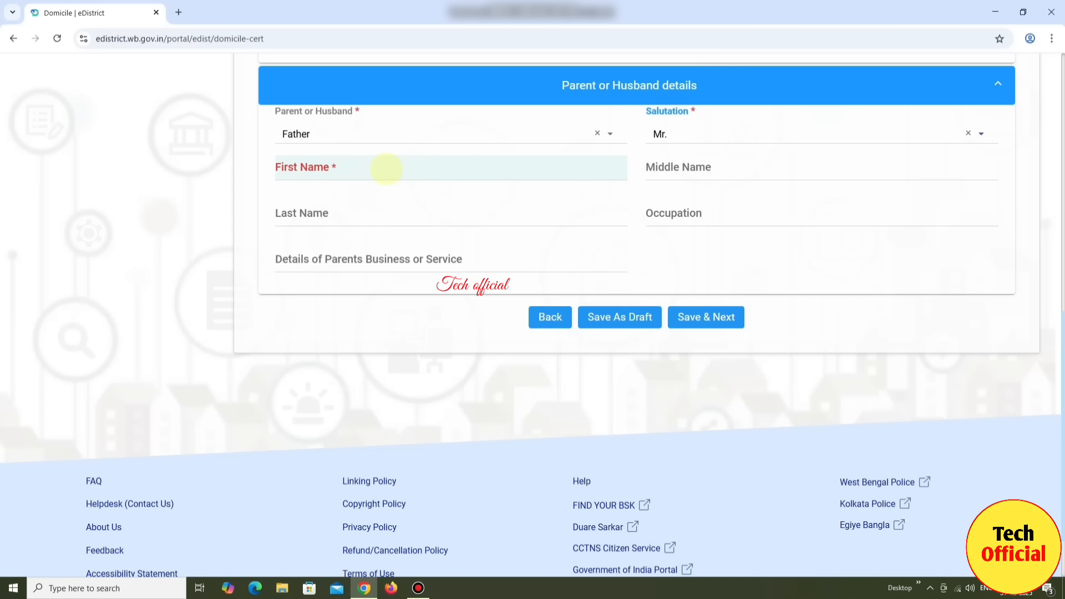
left_click(387, 168)
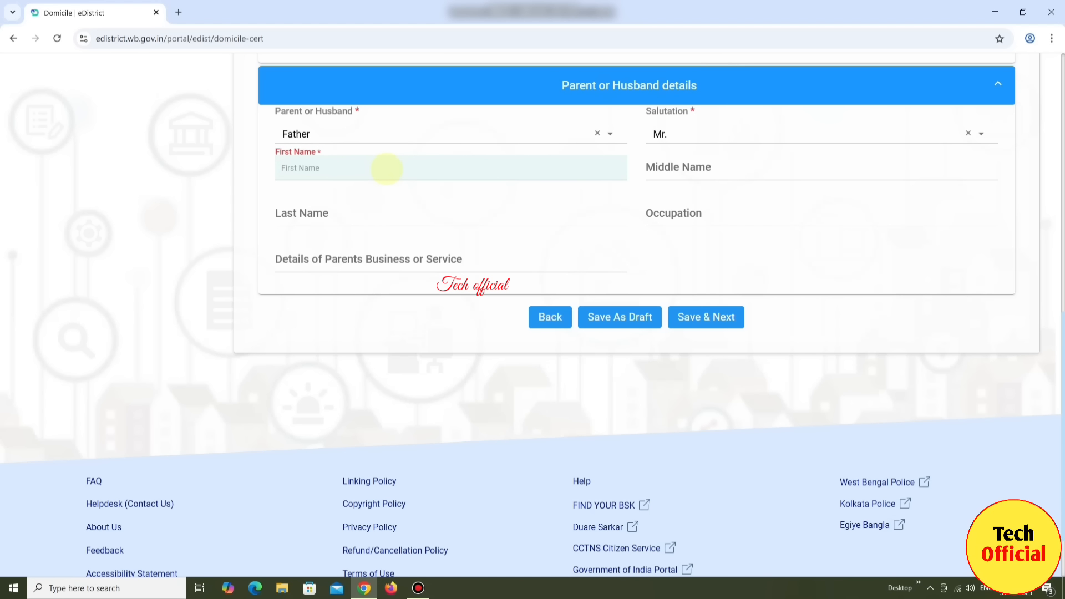
left_click(668, 167)
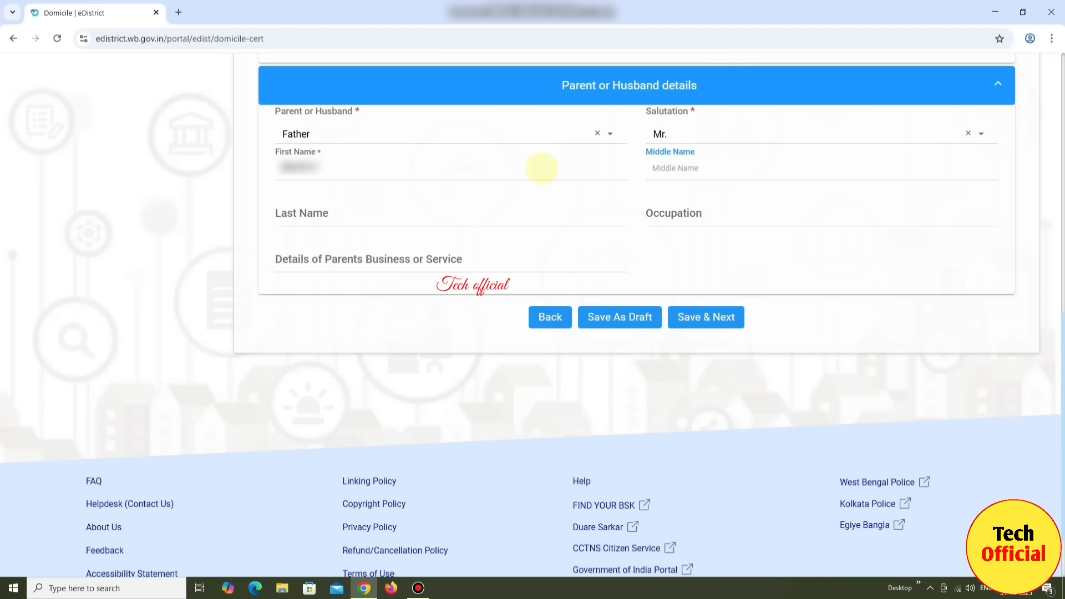
left_click(362, 214)
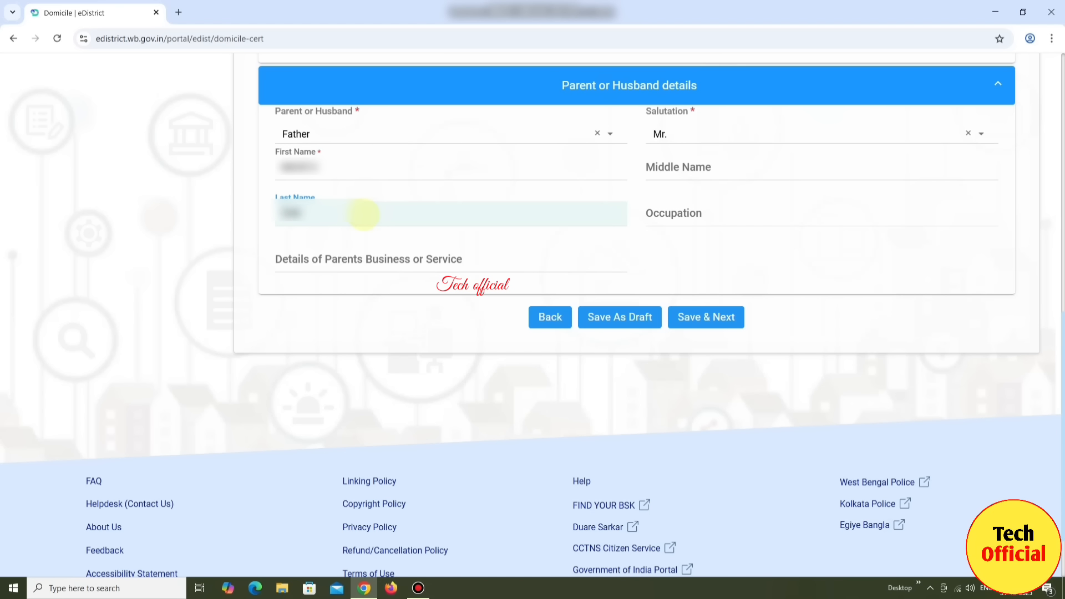
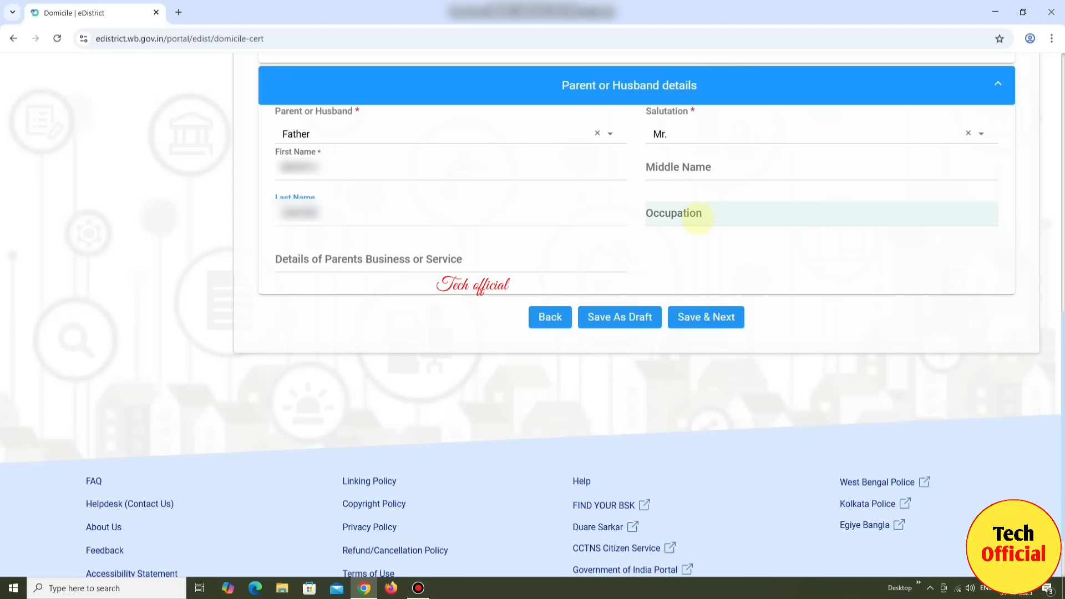
Set the father's occupation to 'Job Holders' and save the parent details
left_click(695, 214)
type("Service")
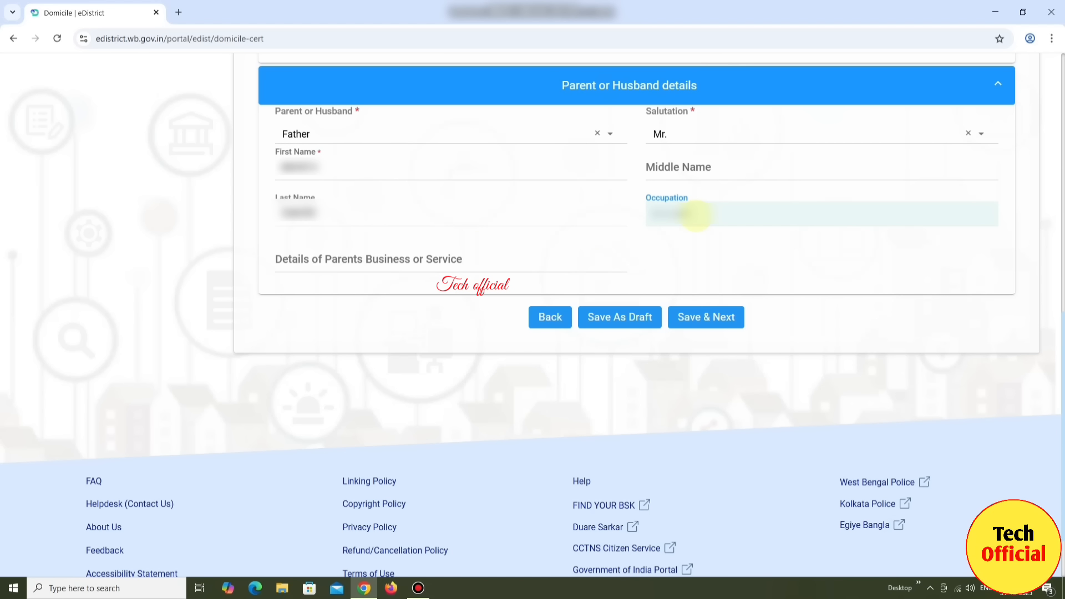
key("BackSpace")
key("BackSpace")
key("BackSpace")
key("BackSpace")
key("BackSpace")
key("BackSpace")
key("BackSpace")
type("Job Holder")
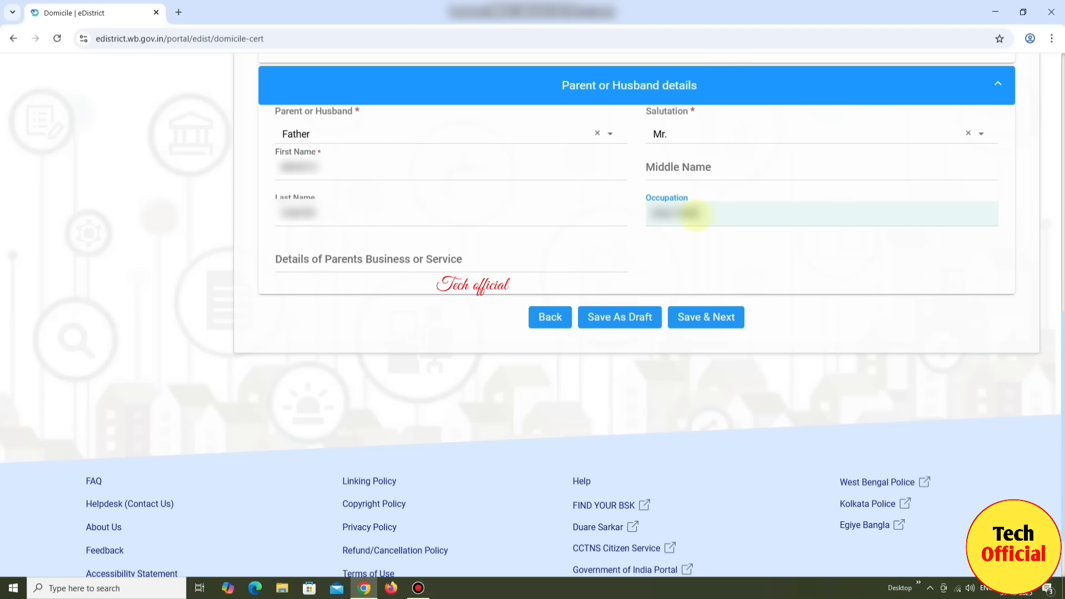
type("s")
left_click(705, 241)
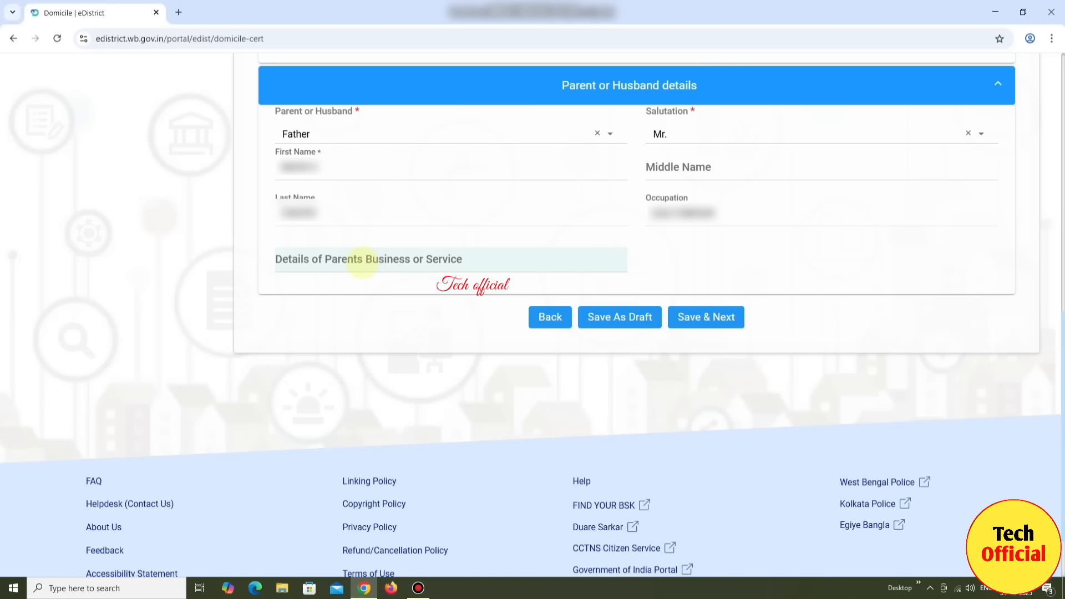
left_click(368, 262)
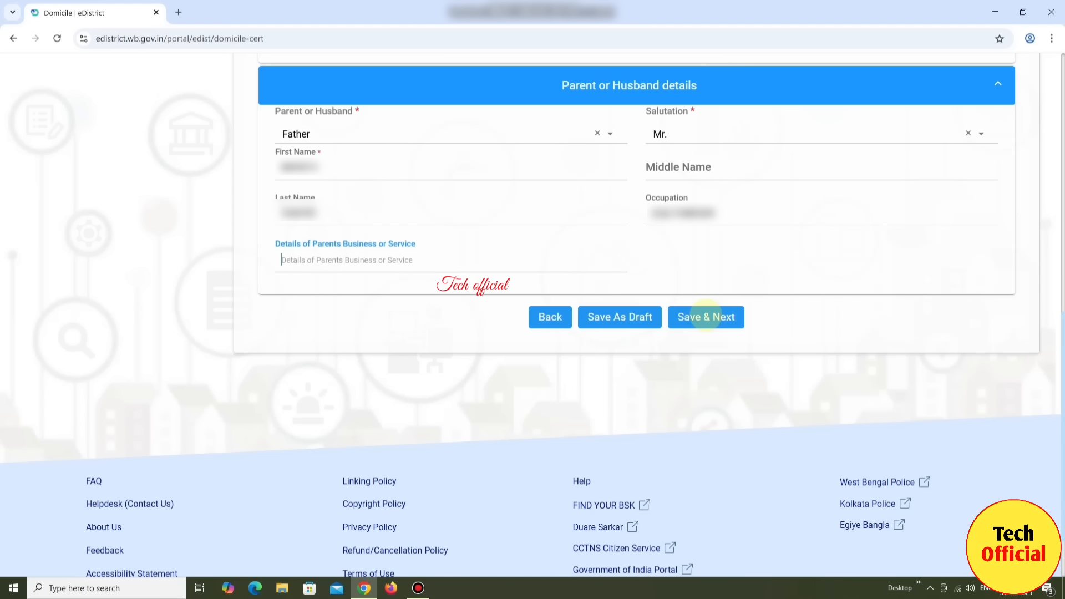
left_click(706, 317)
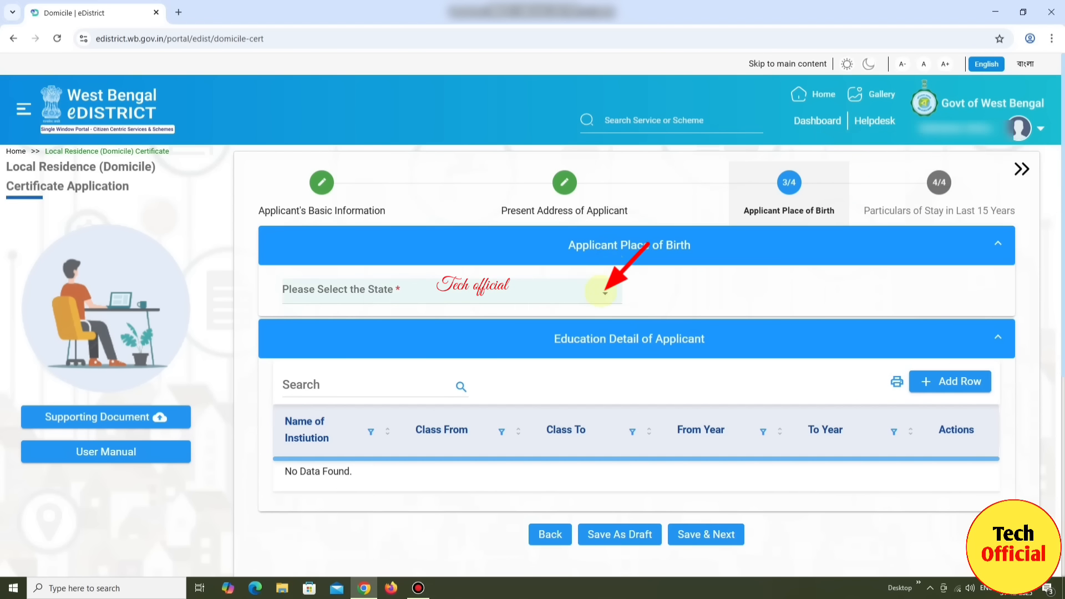
Select West Bengal as the birth state and copy the applicant's permanent address as place of birth
left_click(605, 292)
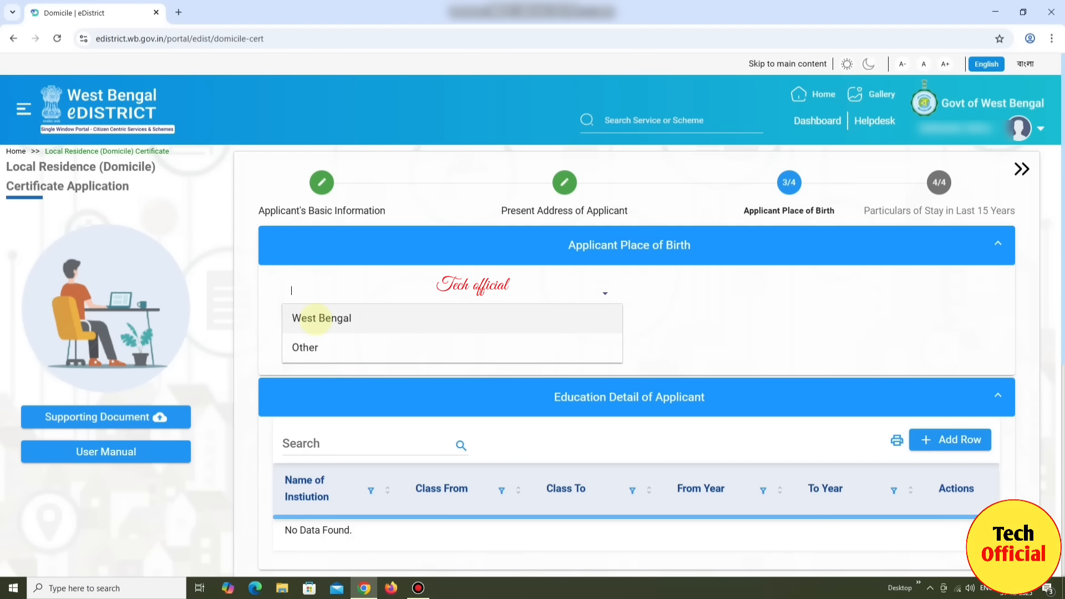
left_click(326, 314)
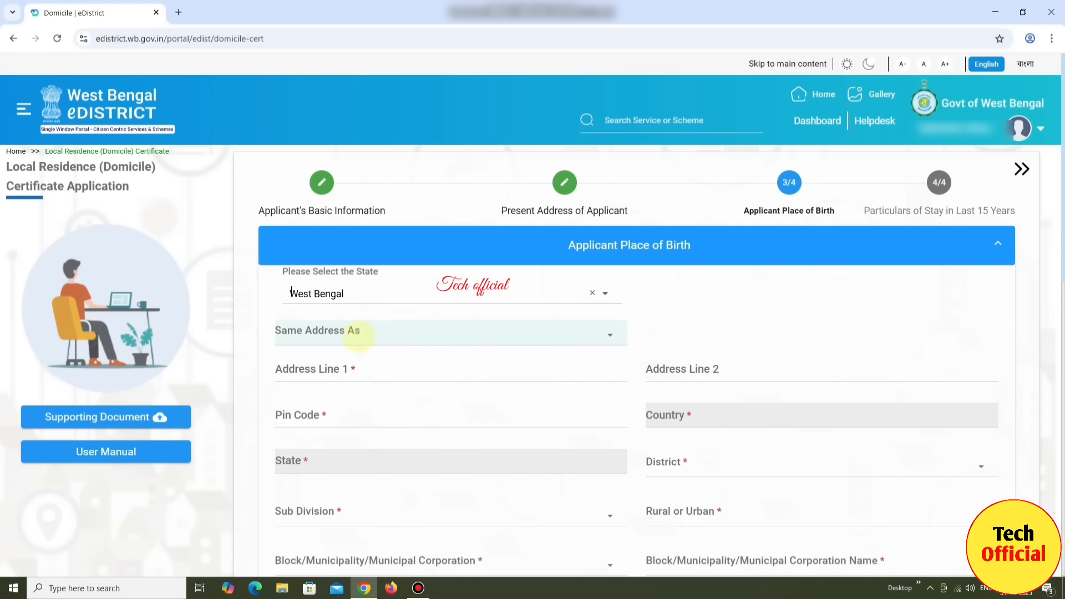
left_click(358, 333)
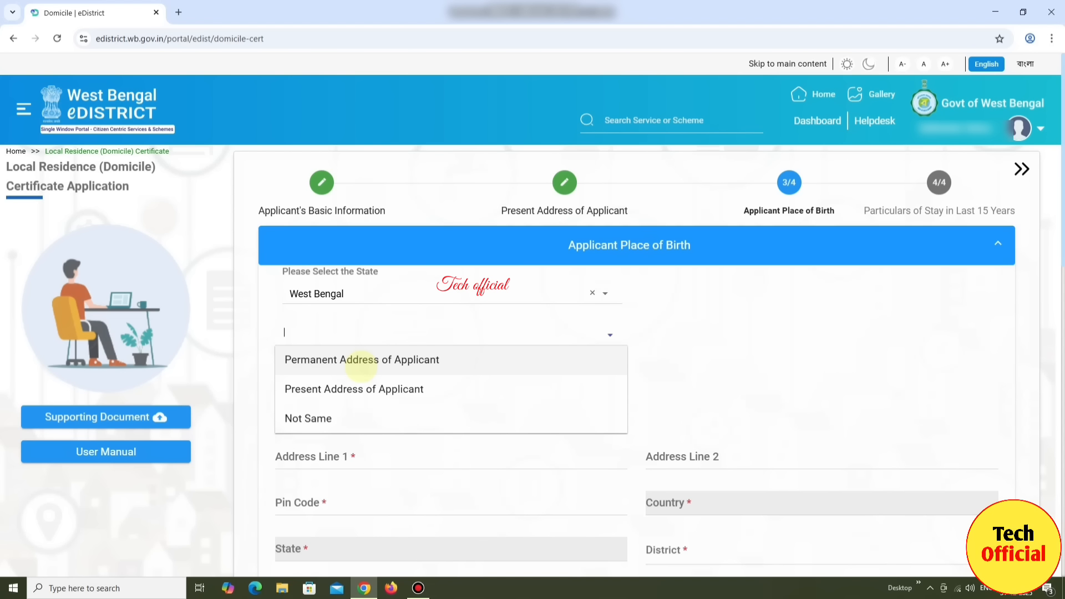
left_click(360, 361)
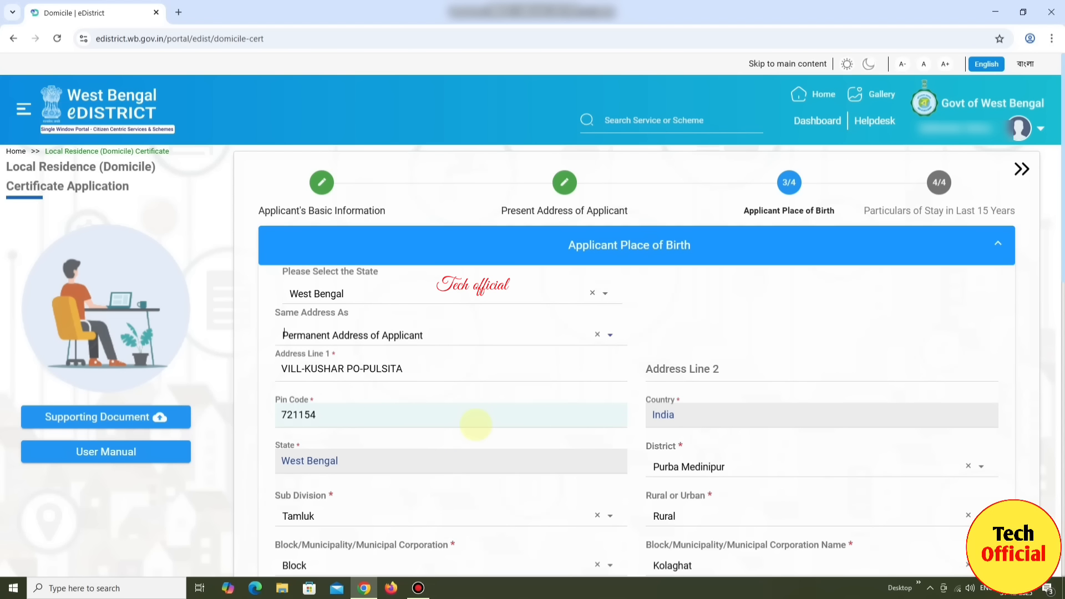
scroll(476, 424, "down", 10)
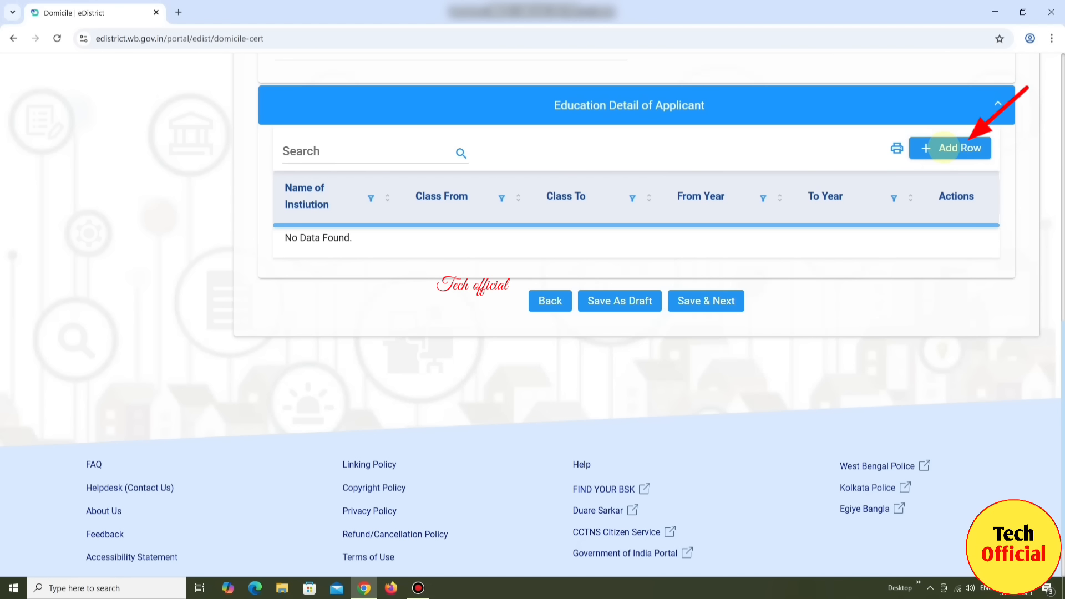
Add an education row for 'Ramakrishna Mission Vidyala' covering Class I to Class IV
left_click(950, 148)
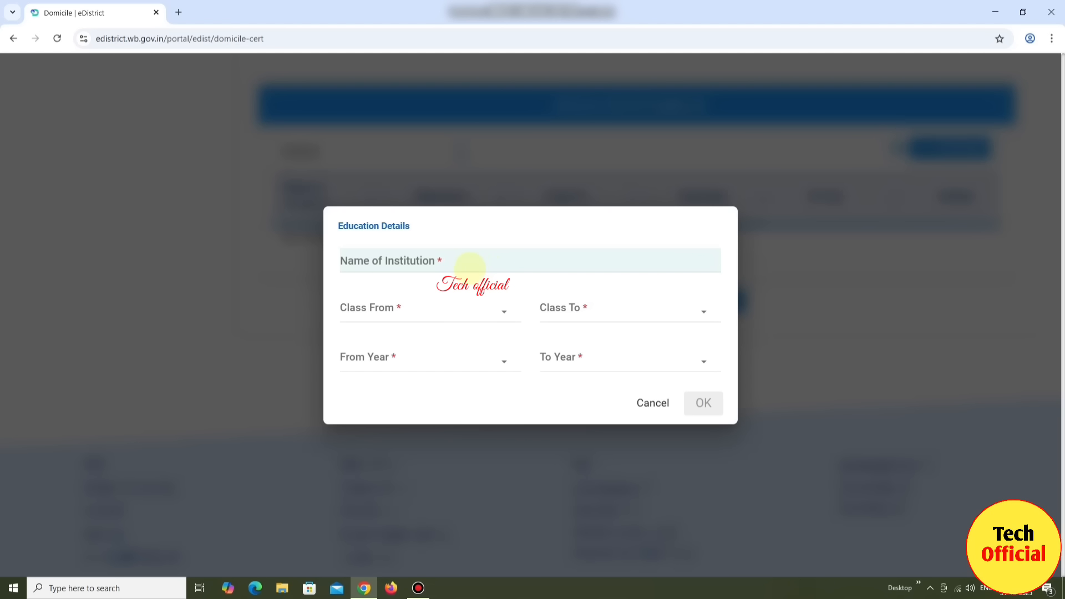
left_click(469, 264)
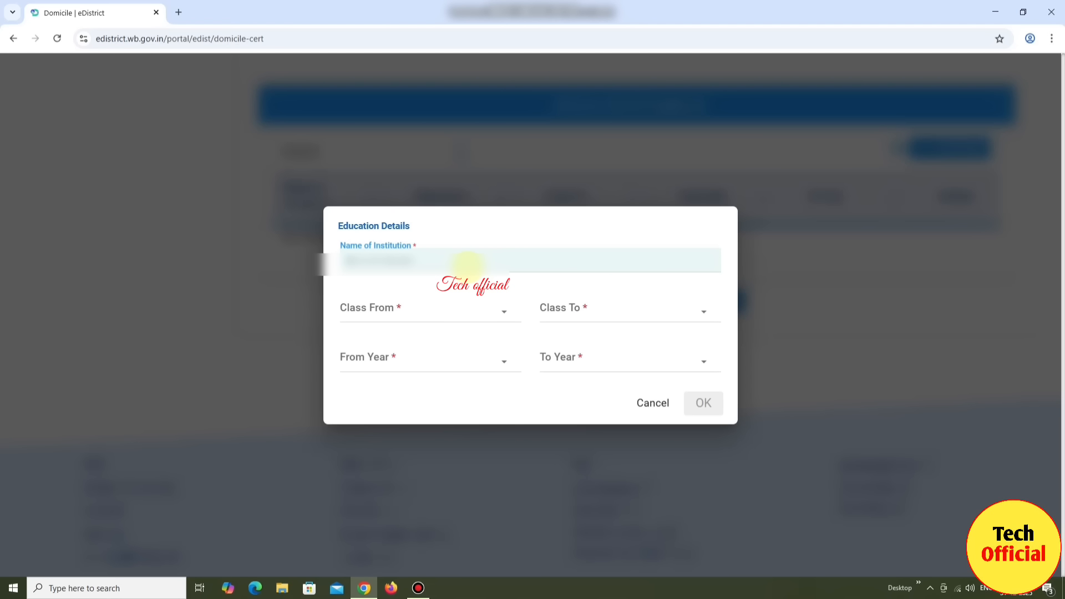
type("Rama")
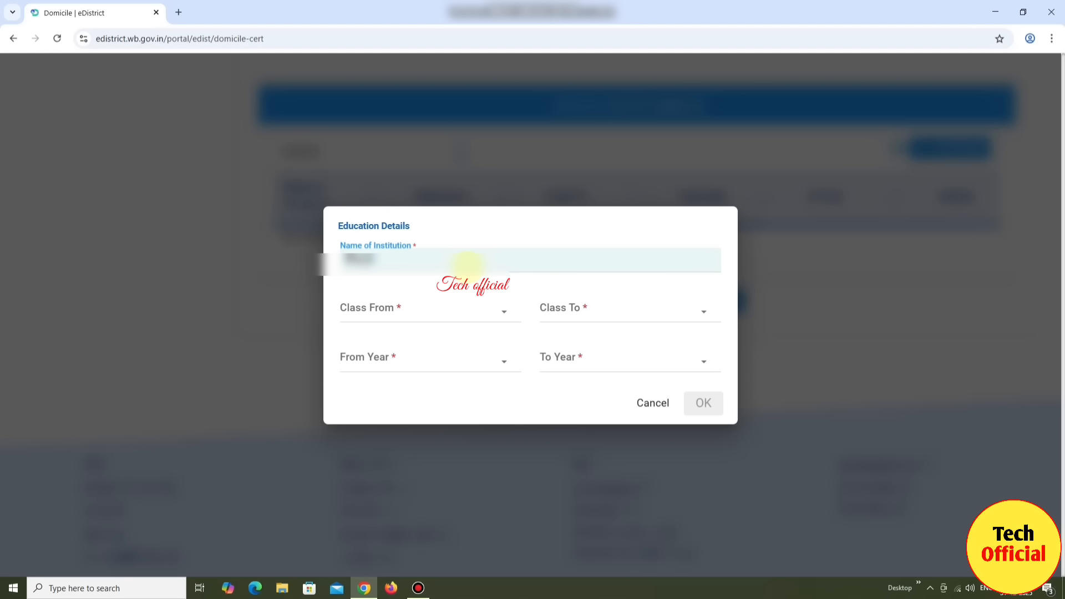
type("krishna Missi")
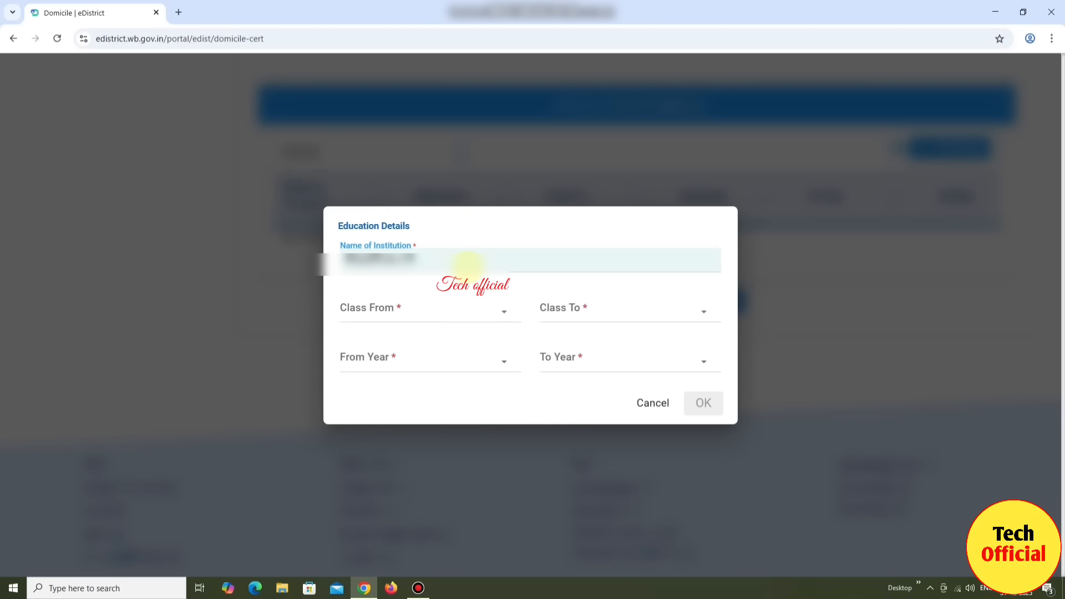
type("on")
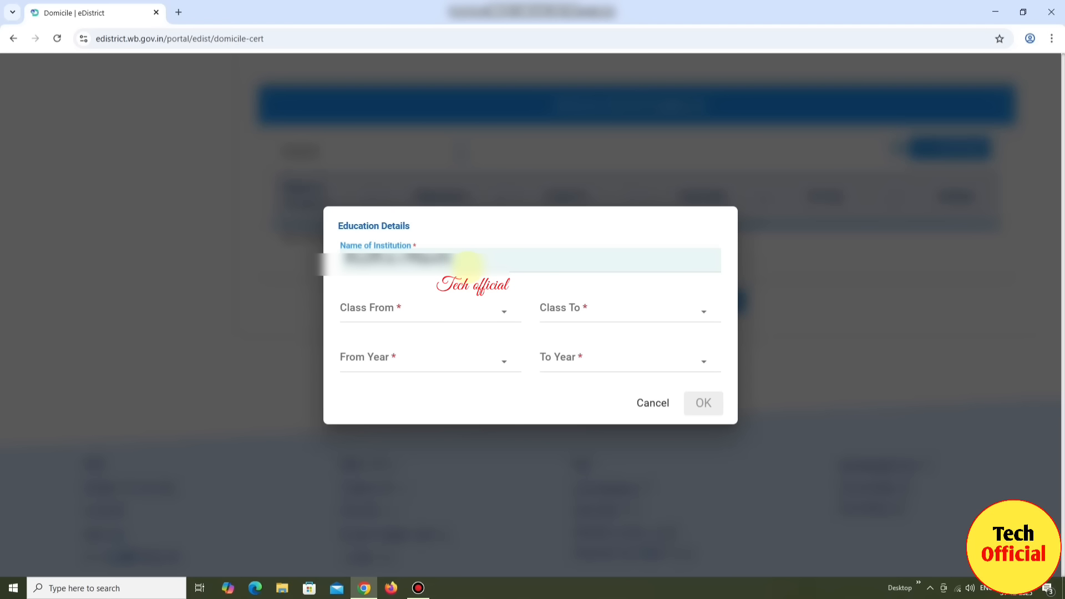
type(" Vidyala")
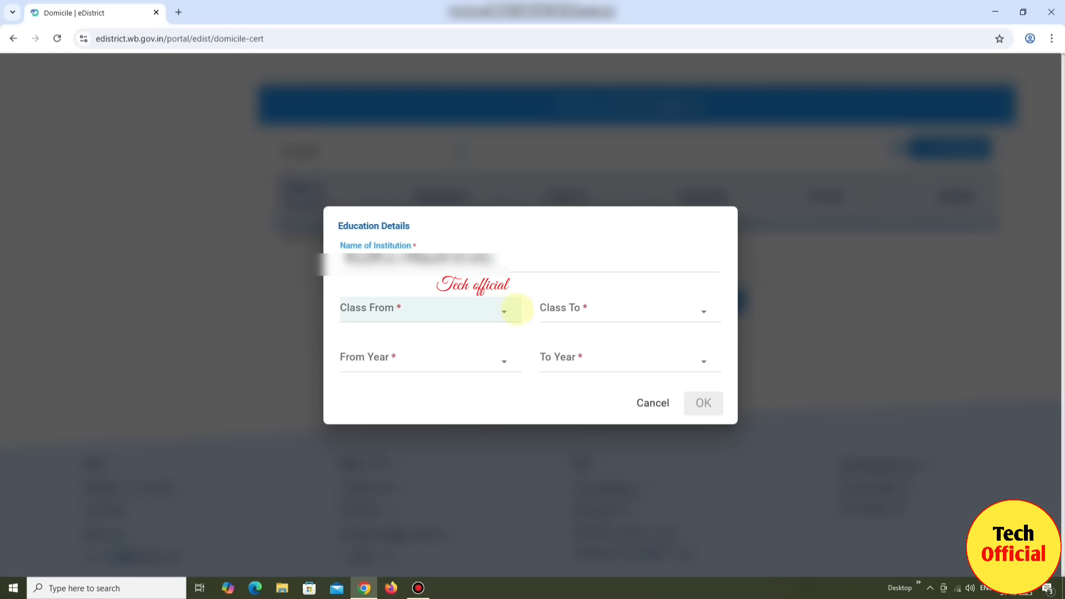
left_click(500, 310)
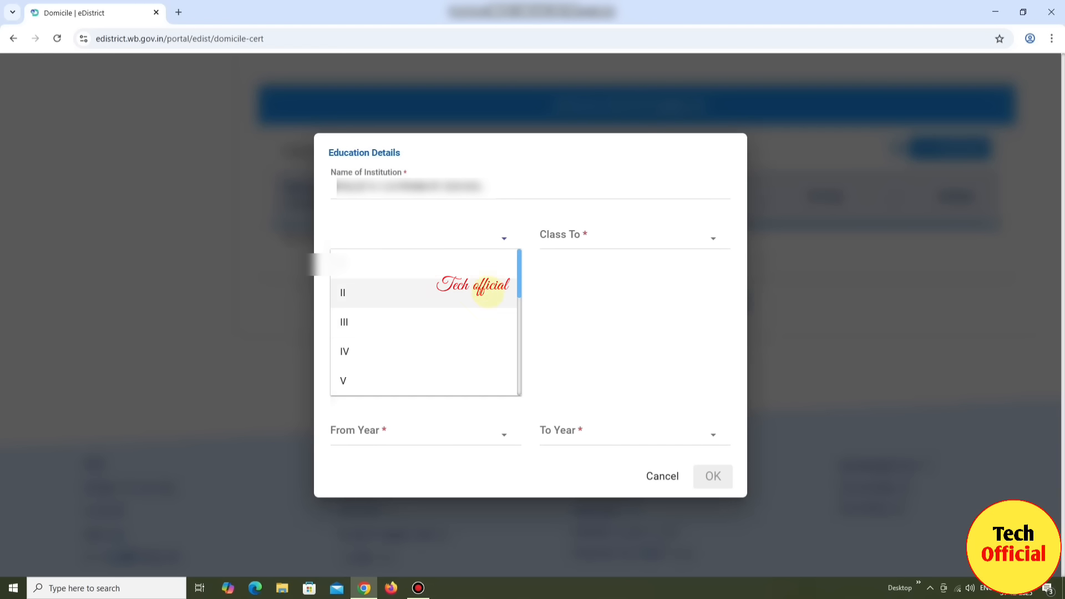
left_click(401, 268)
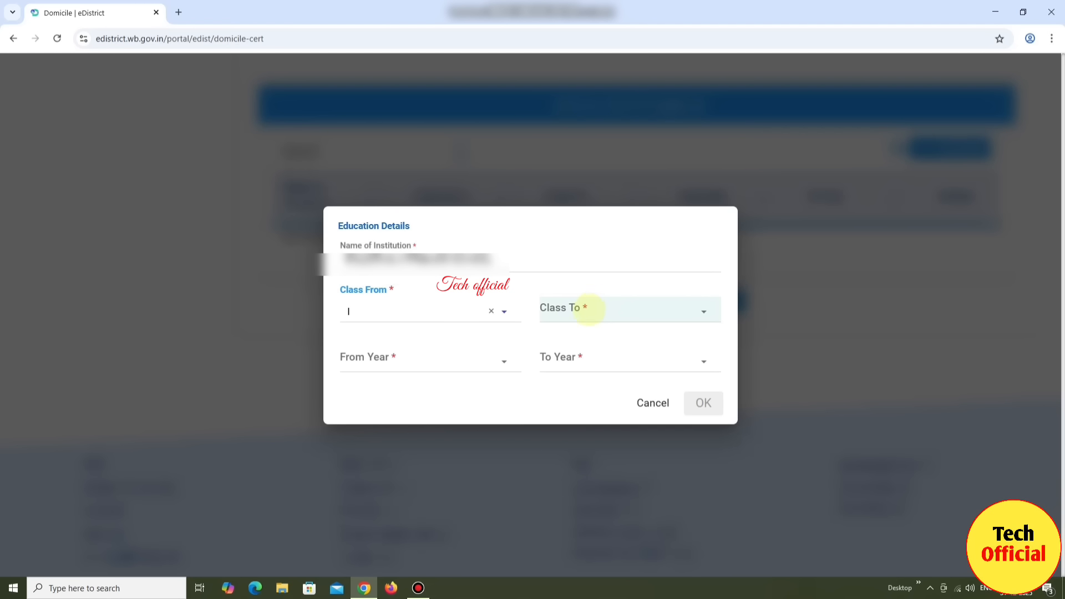
left_click(587, 307)
left_click(559, 351)
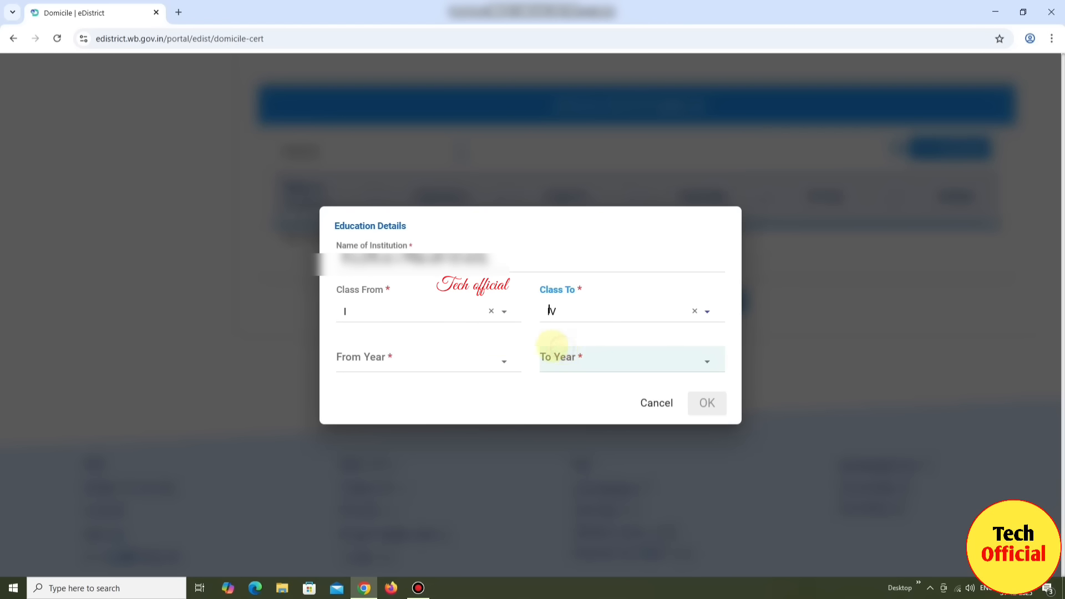
Choose the school's From and To study years and save the entry to the table
left_click(360, 358)
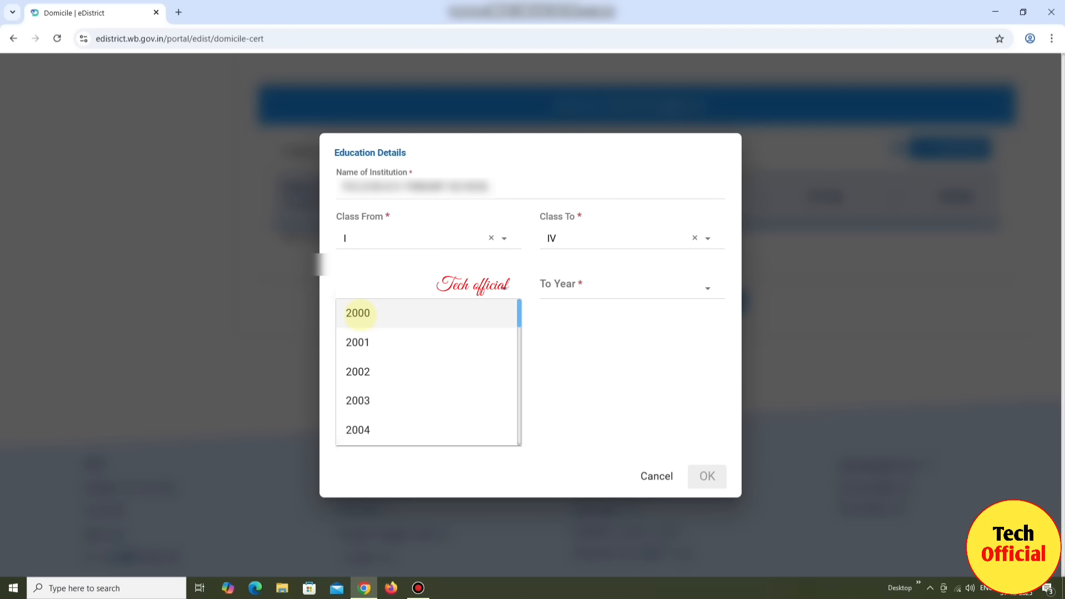
left_click(360, 314)
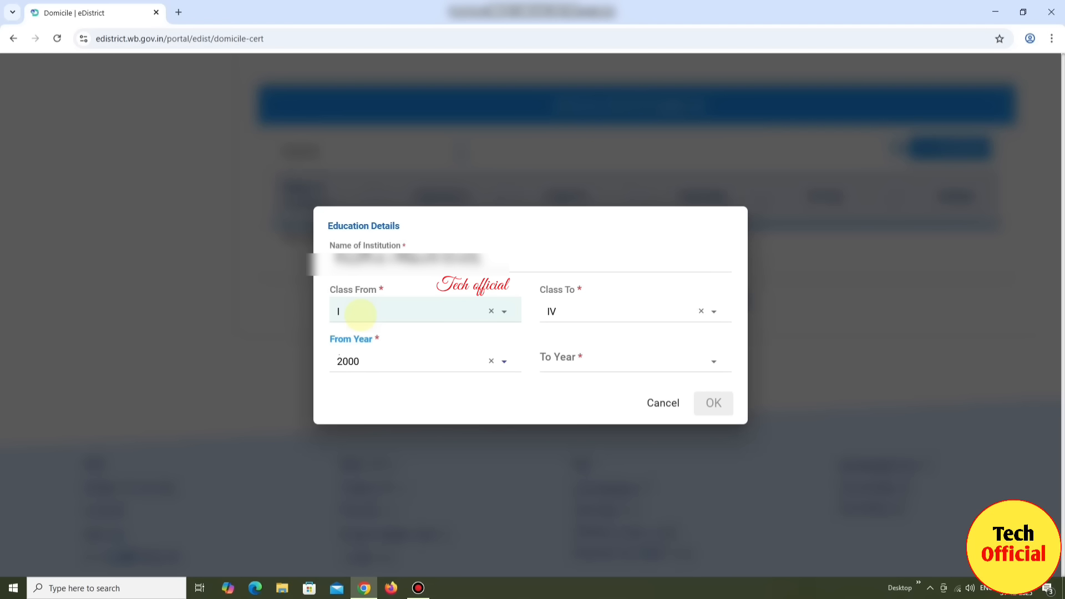
left_click(372, 361)
scroll(374, 364, "down", 2)
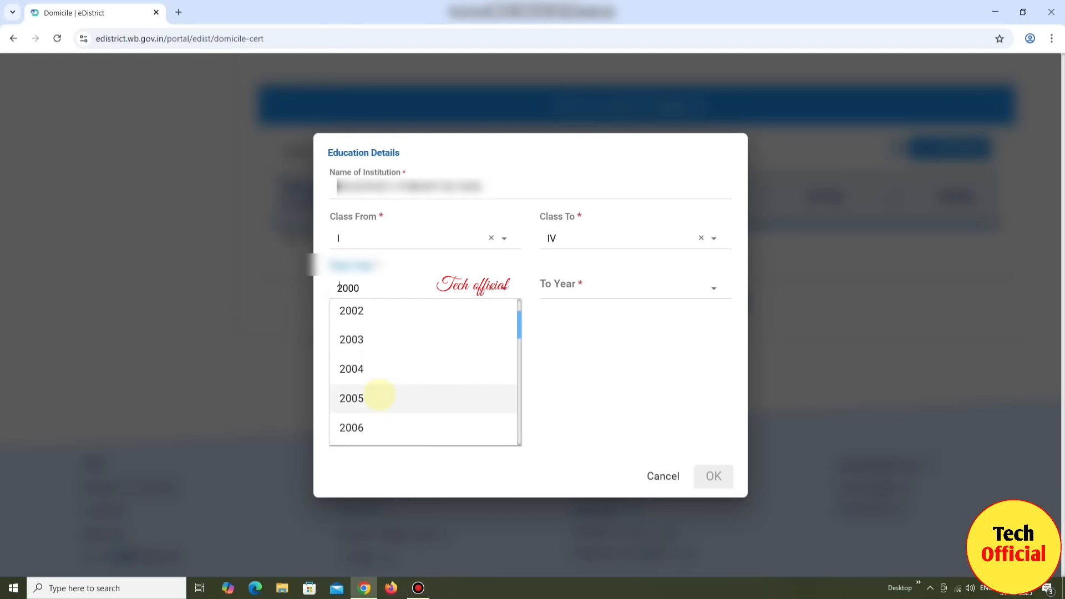
left_click(362, 395)
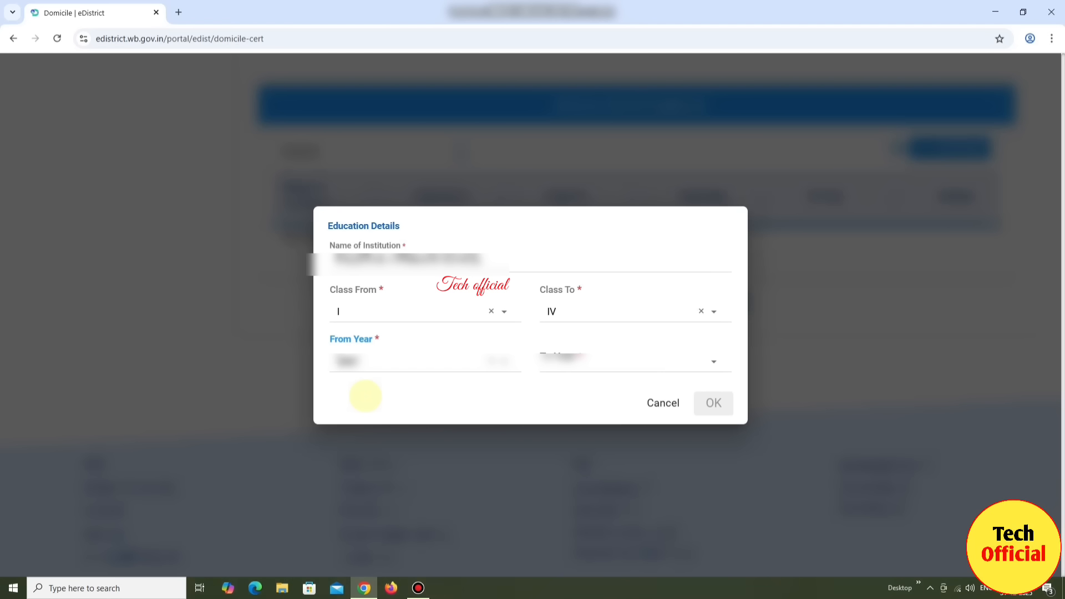
key("Tab")
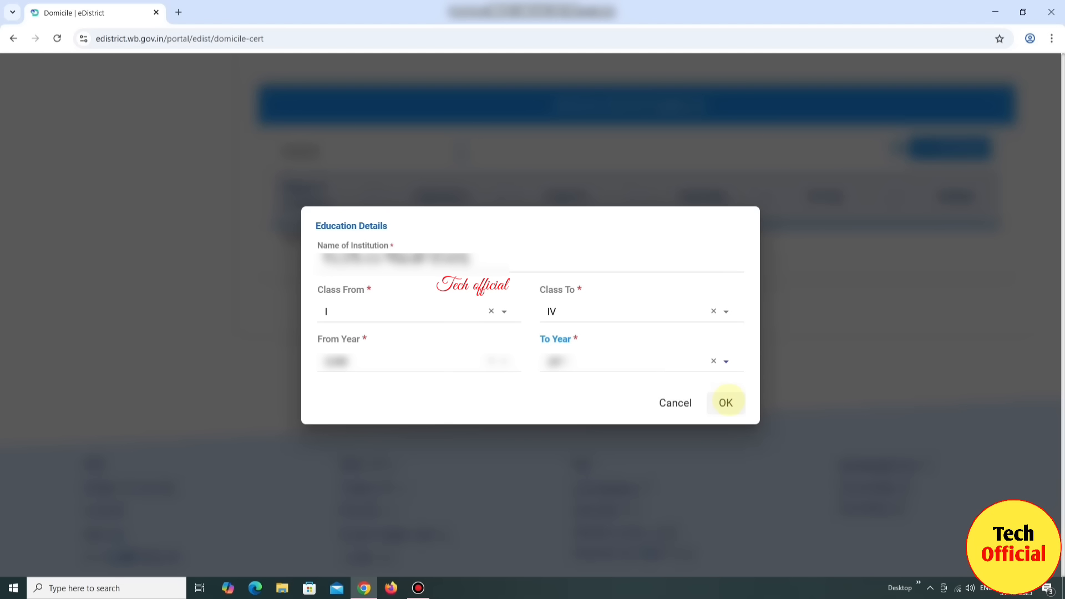
left_click(726, 403)
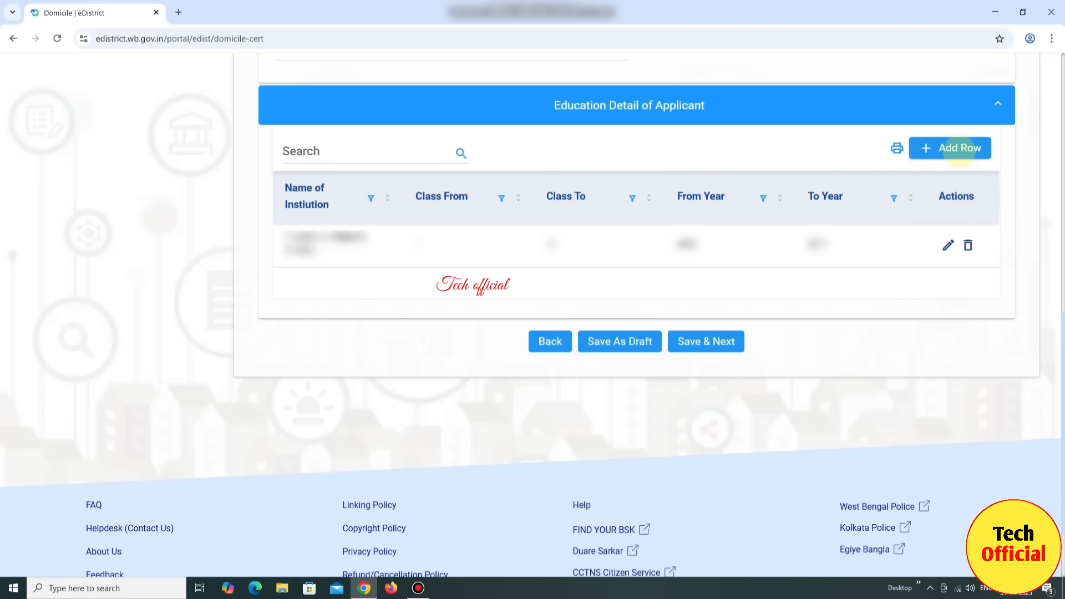
Add a second education row for 'Kalyani School High School' covering Class V to Class X
left_click(960, 149)
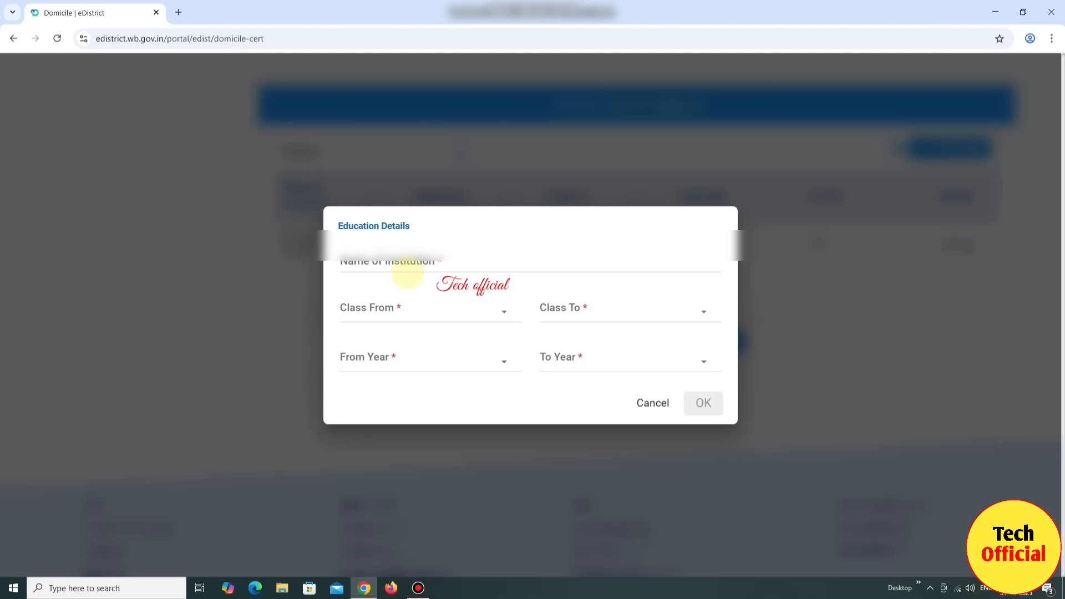
left_click(401, 261)
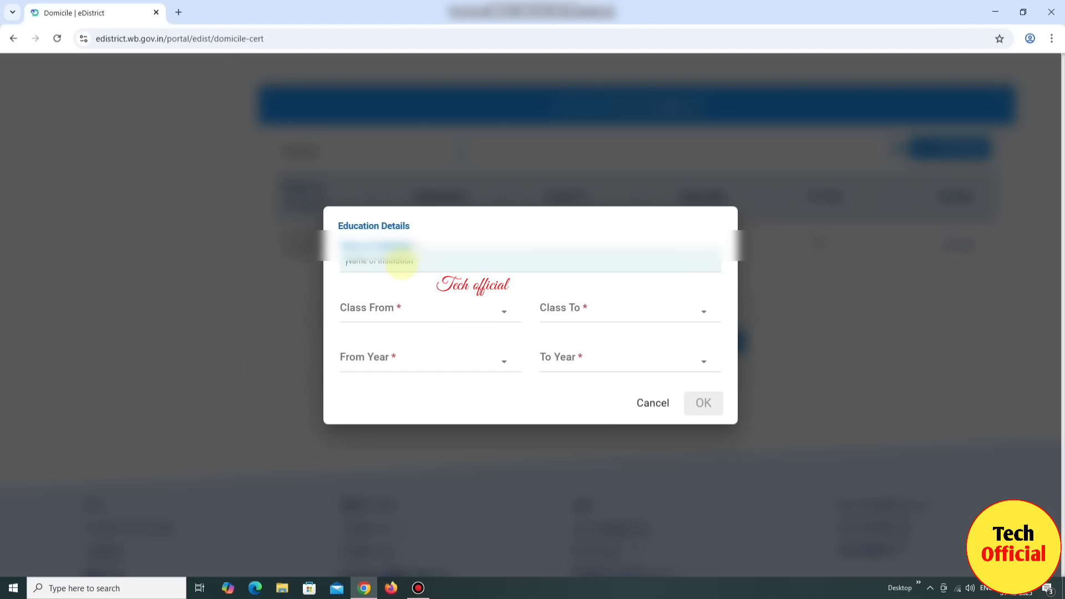
type("Ka")
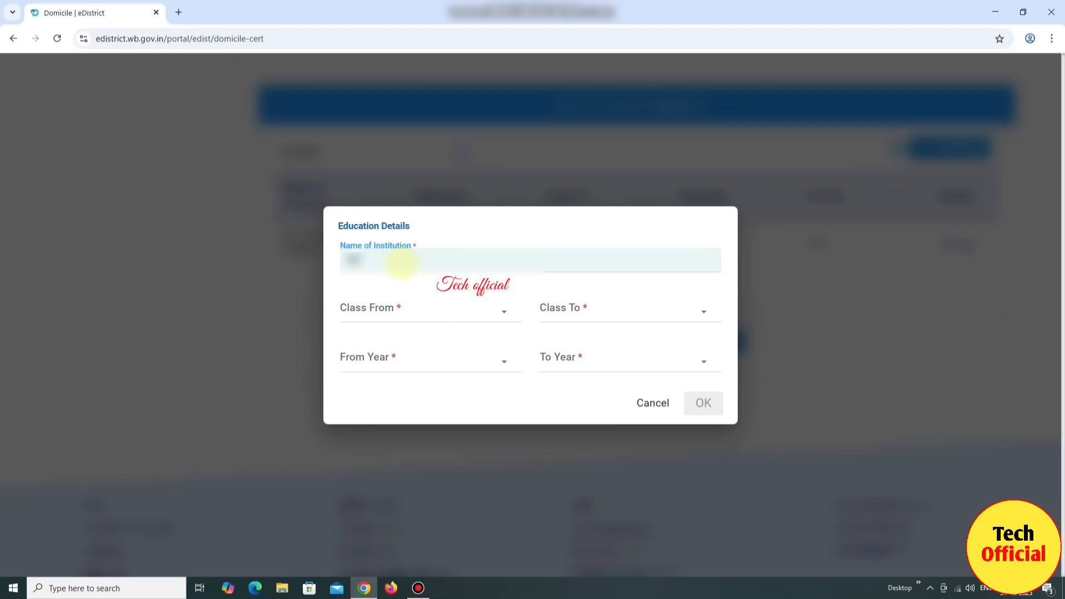
type("lyani School")
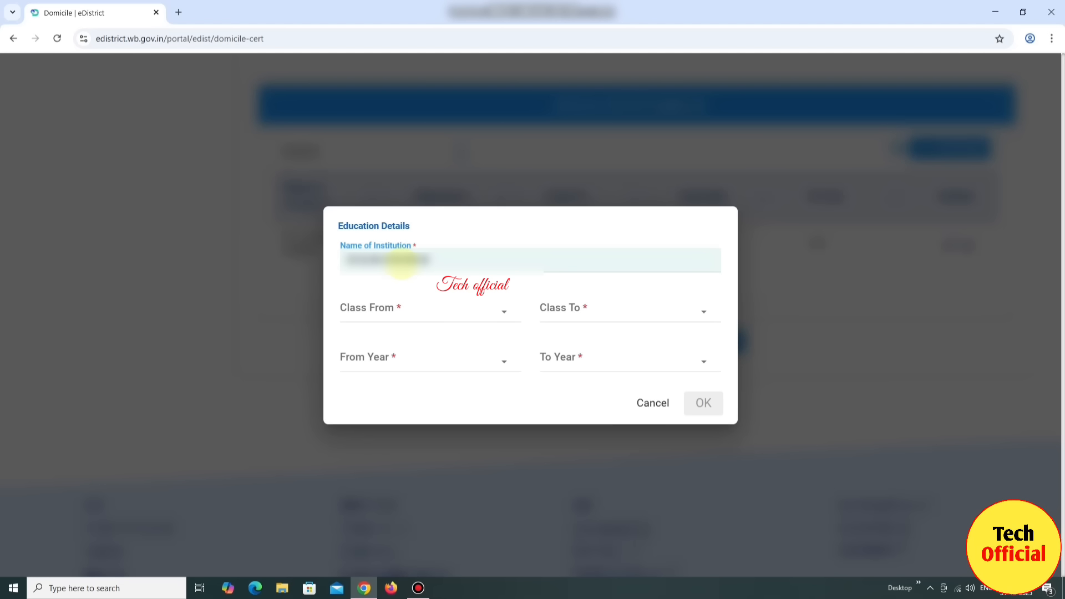
type(" High School")
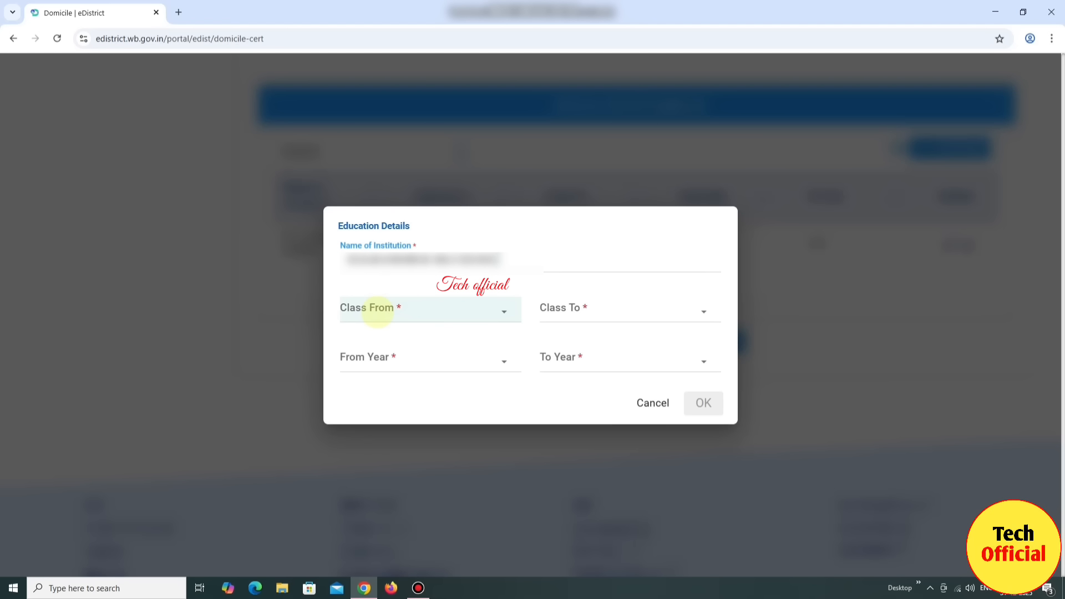
left_click(377, 312)
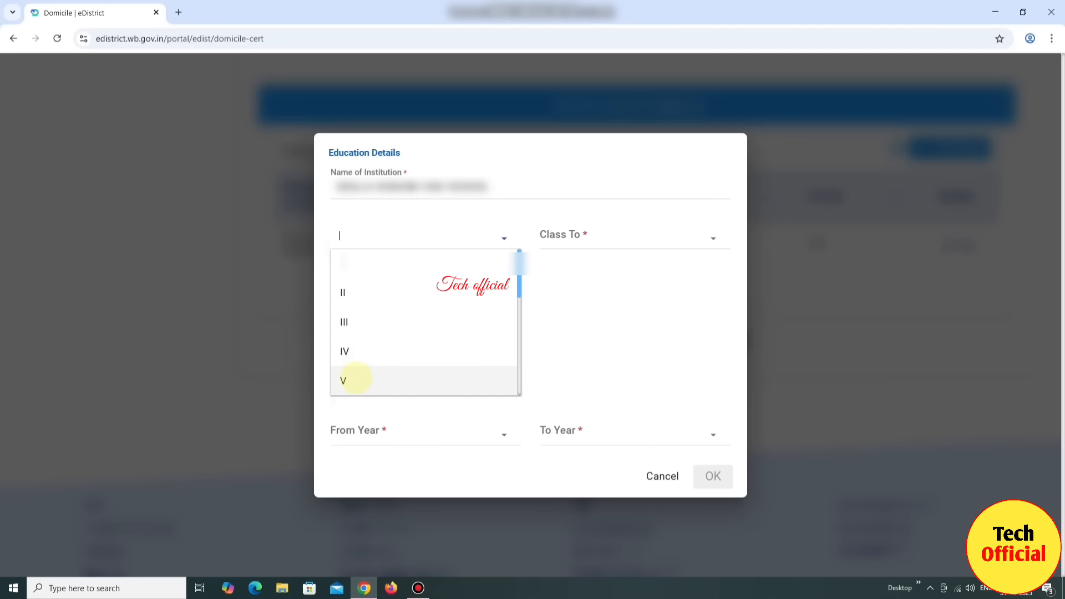
left_click(352, 379)
left_click(598, 304)
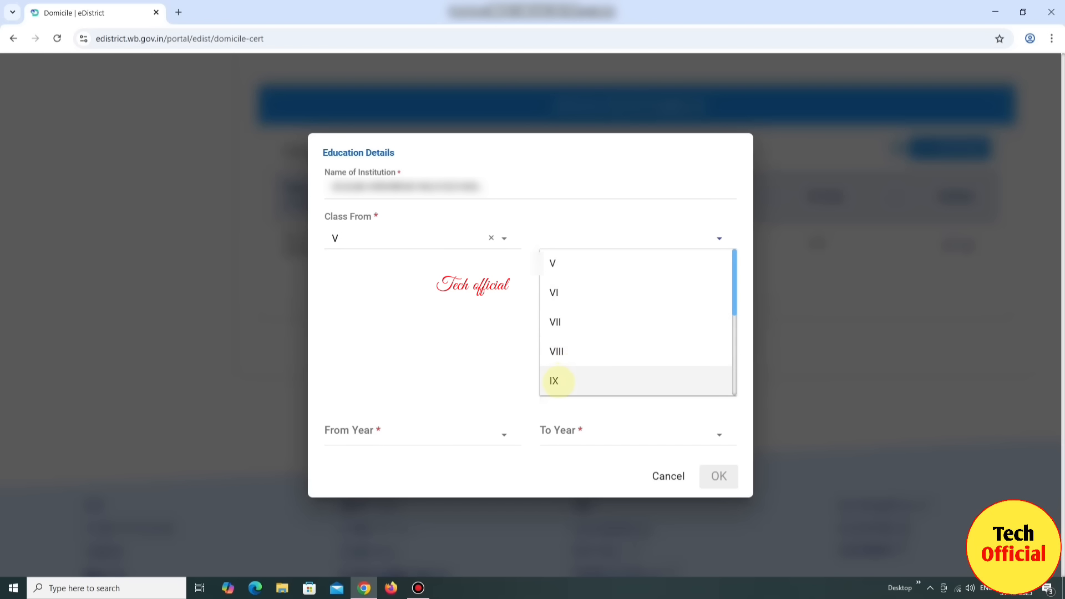
scroll(732, 309, "down", 1)
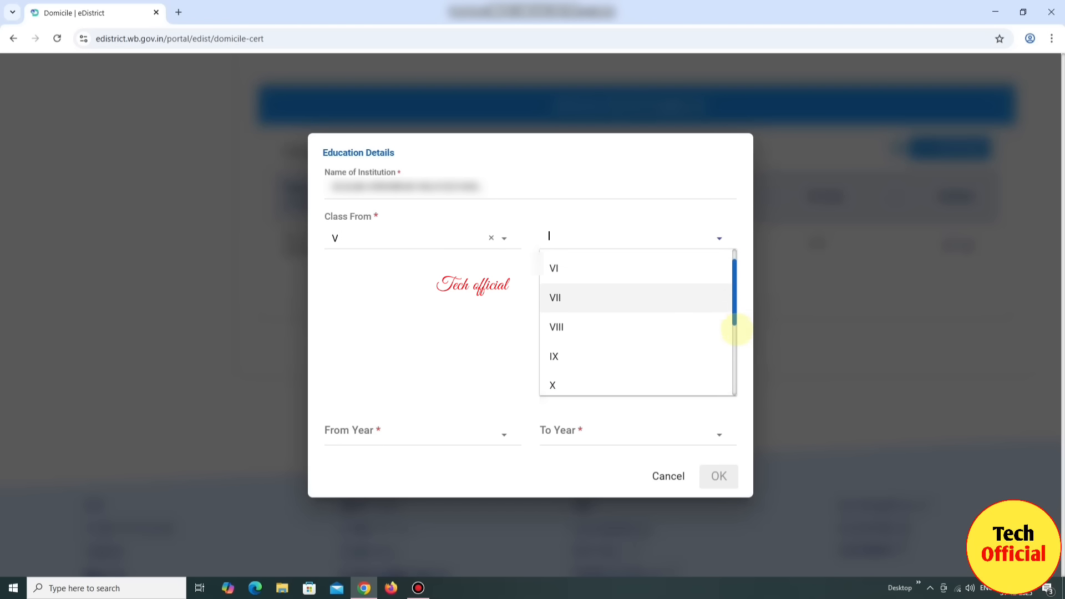
left_click(574, 367)
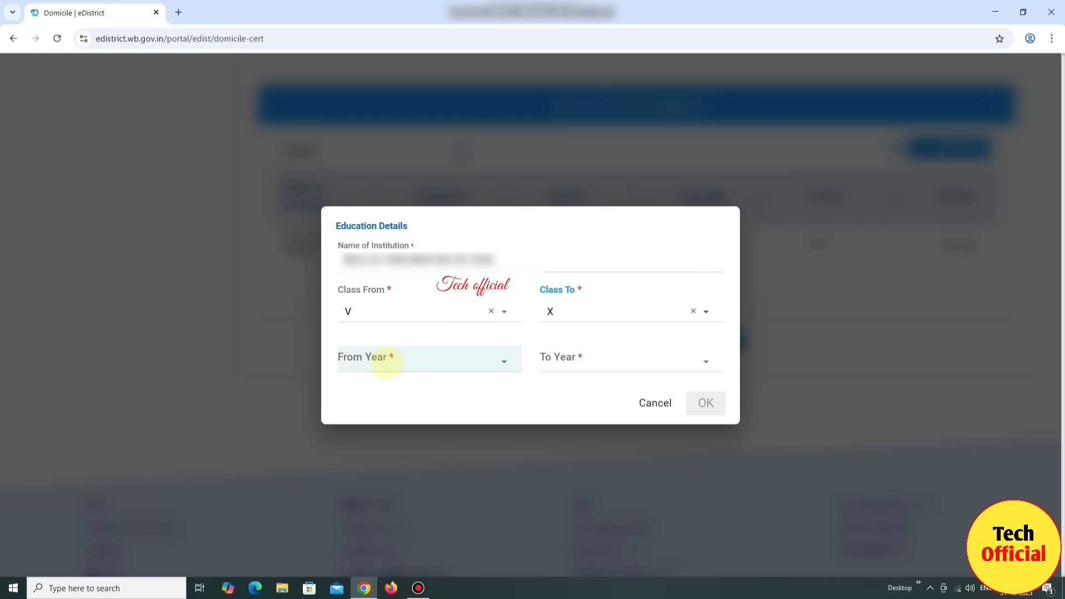
Set this school's years to 2012 through 2017 and save the entry
left_click(387, 361)
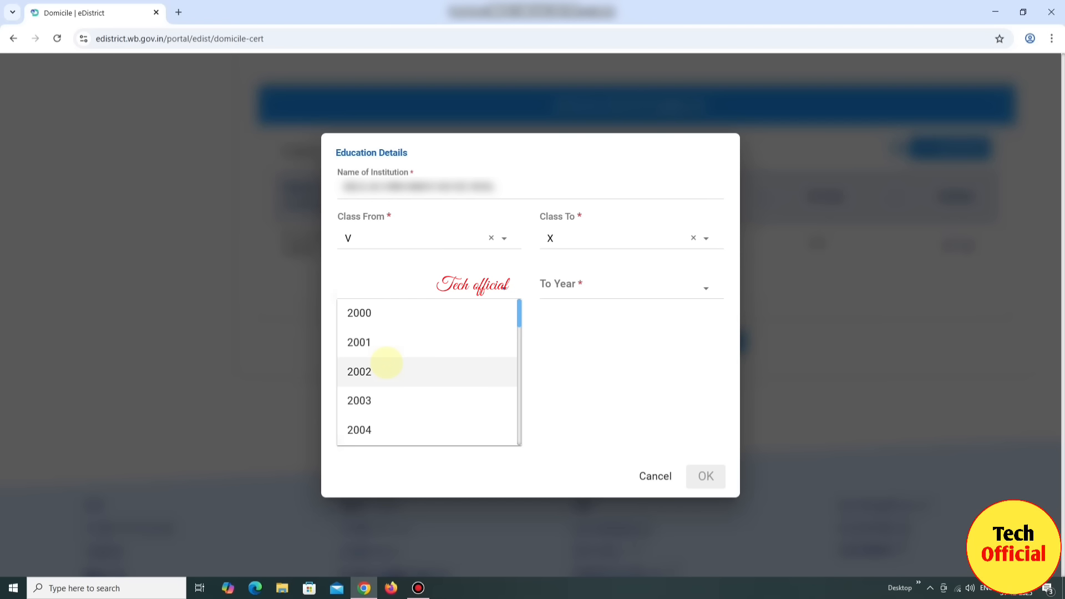
scroll(376, 400, "down", 3)
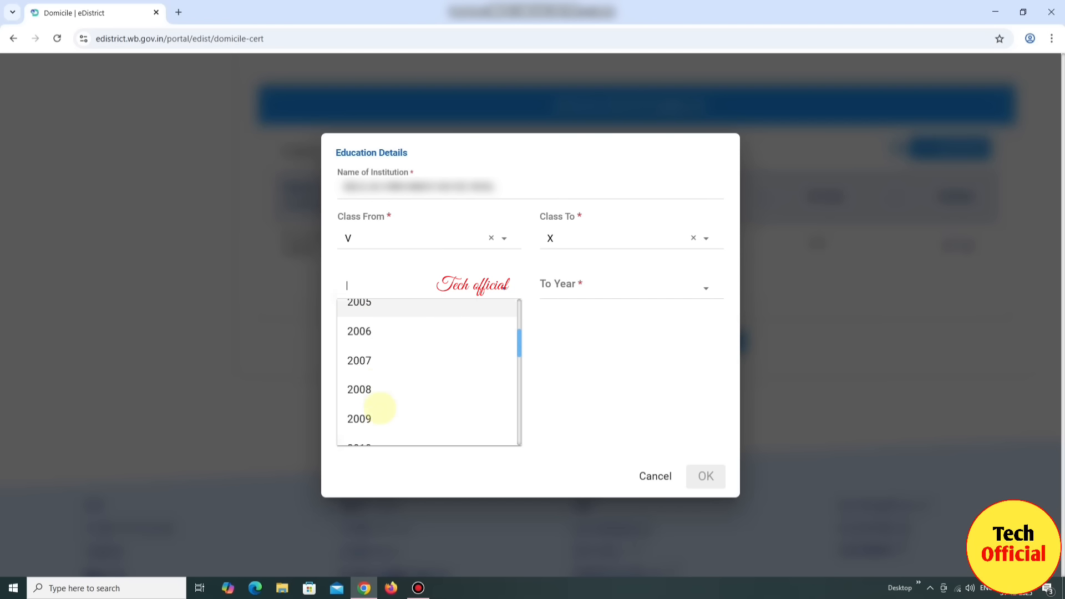
scroll(375, 409, "down", 2)
left_click(368, 420)
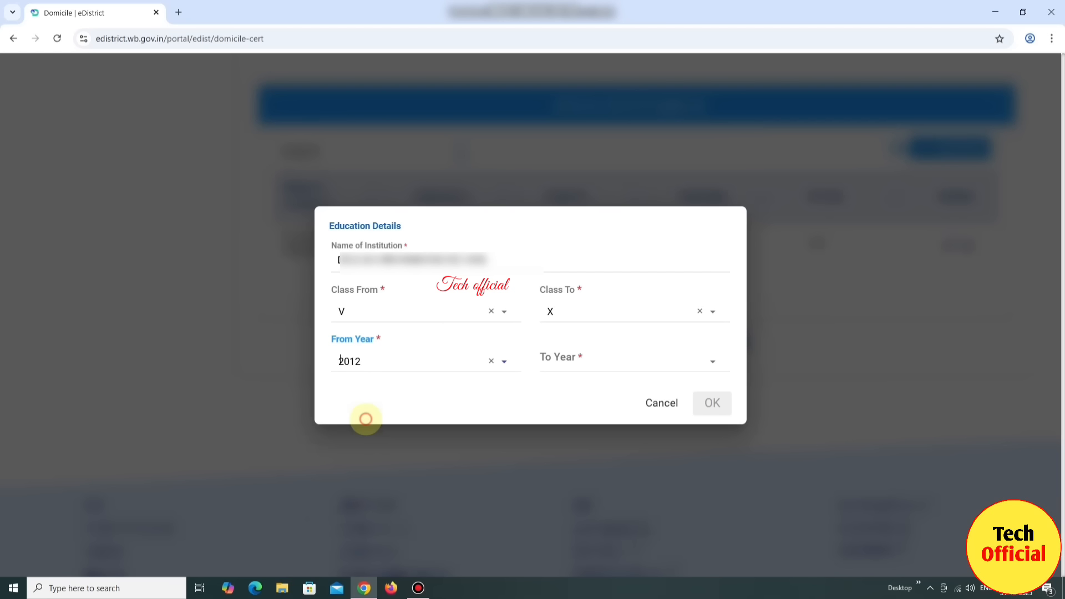
left_click(609, 361)
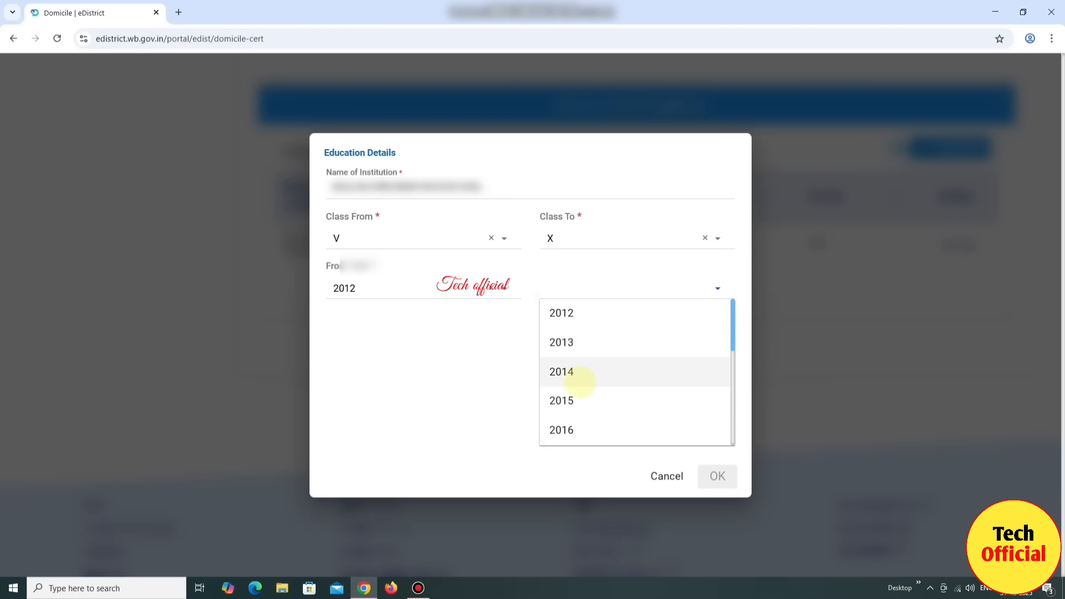
scroll(561, 431, "down", 1)
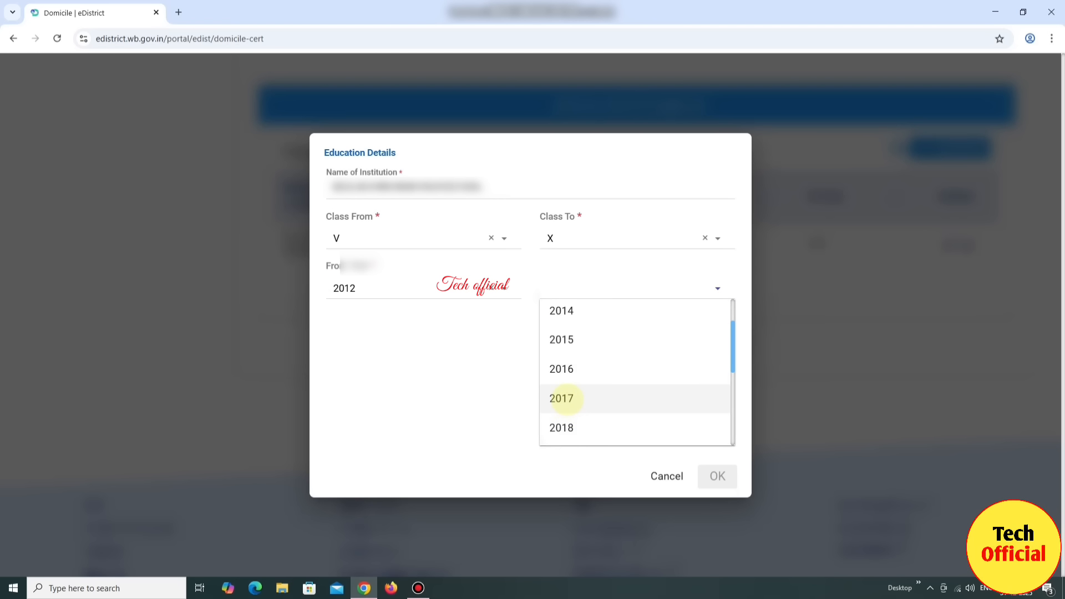
left_click(562, 398)
left_click(722, 401)
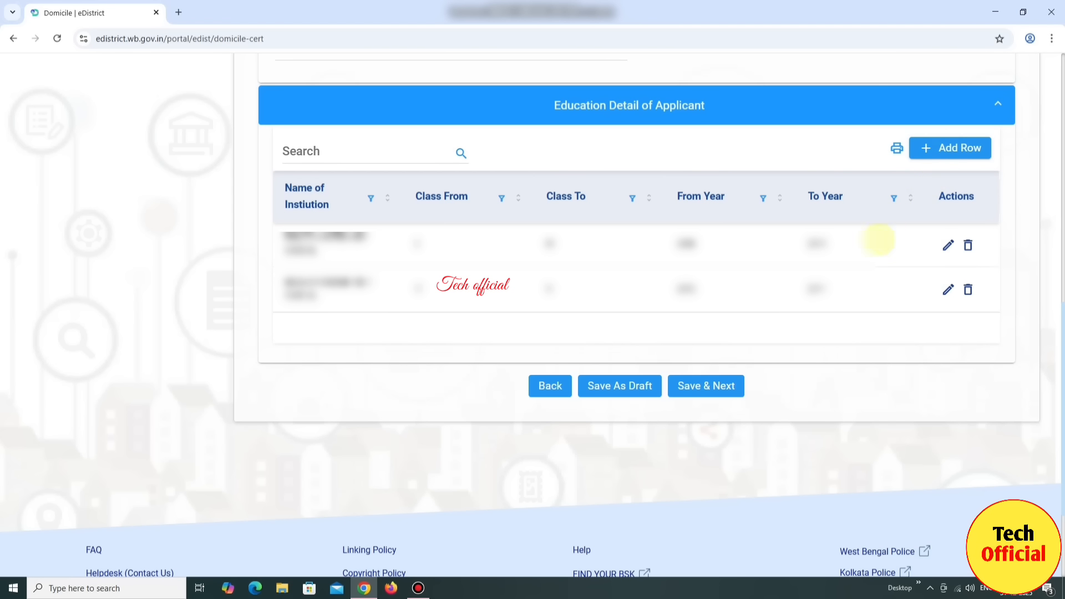
Save the education details and start a new Particulars of Stay address entry
left_click(719, 388)
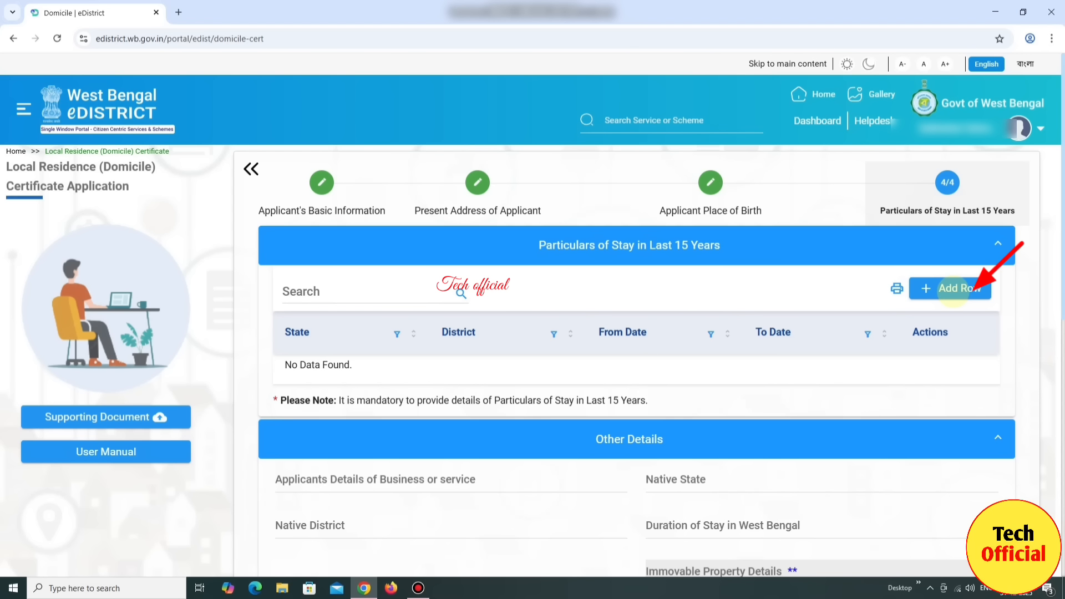
left_click(953, 288)
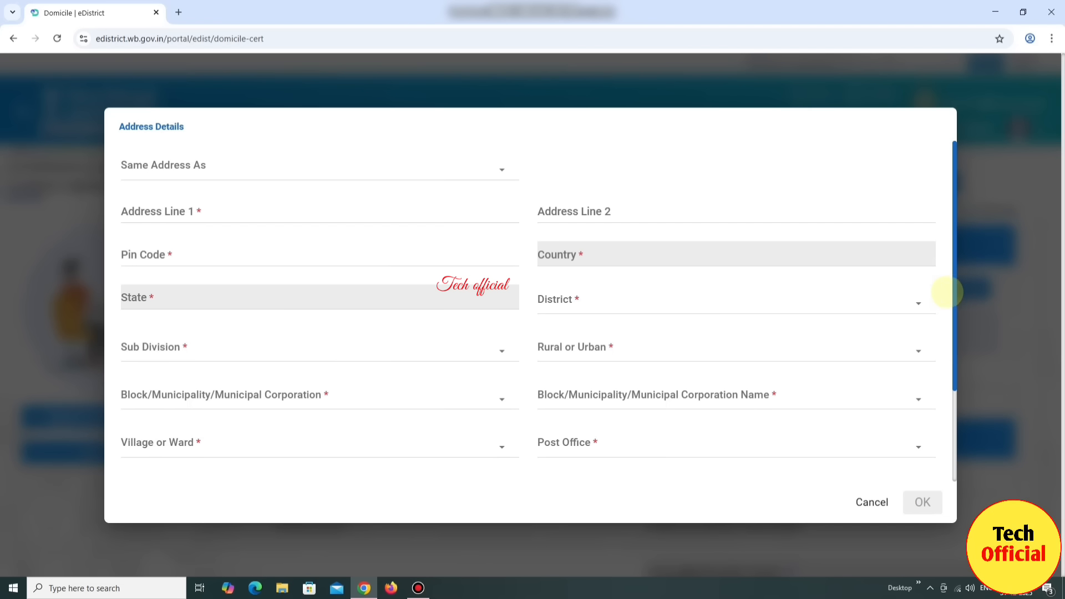
Fill the stay entry's address from the applicant's permanent address
left_click(358, 179)
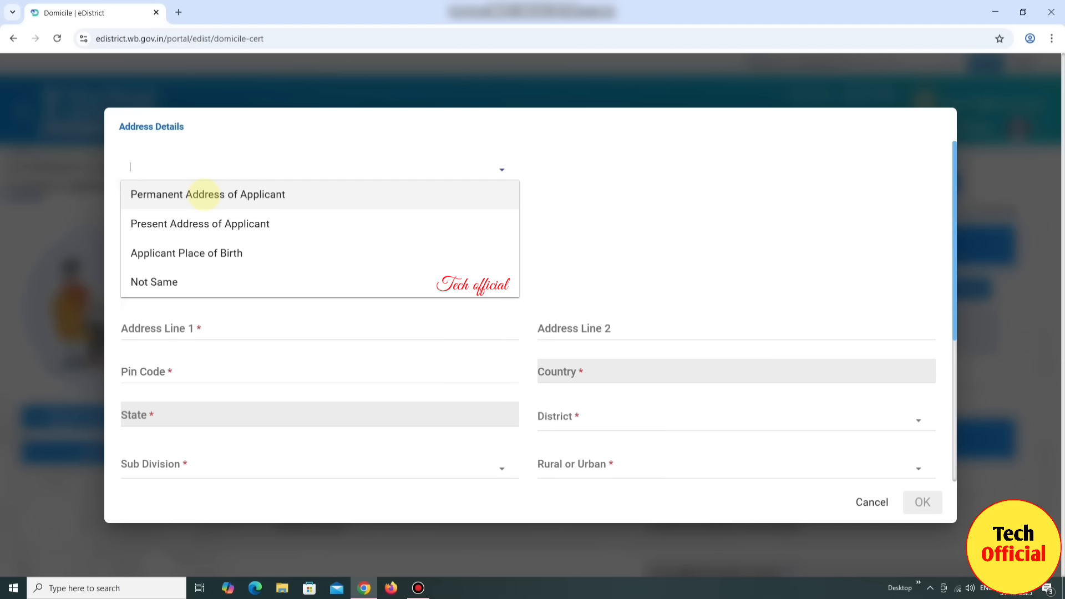
left_click(205, 195)
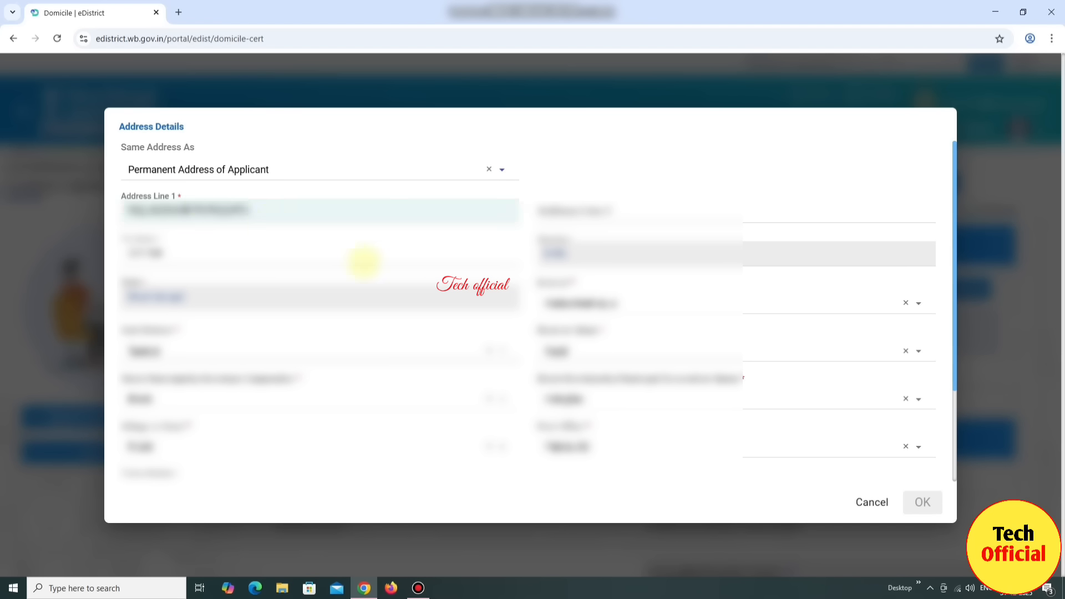
scroll(547, 450, "down", 2)
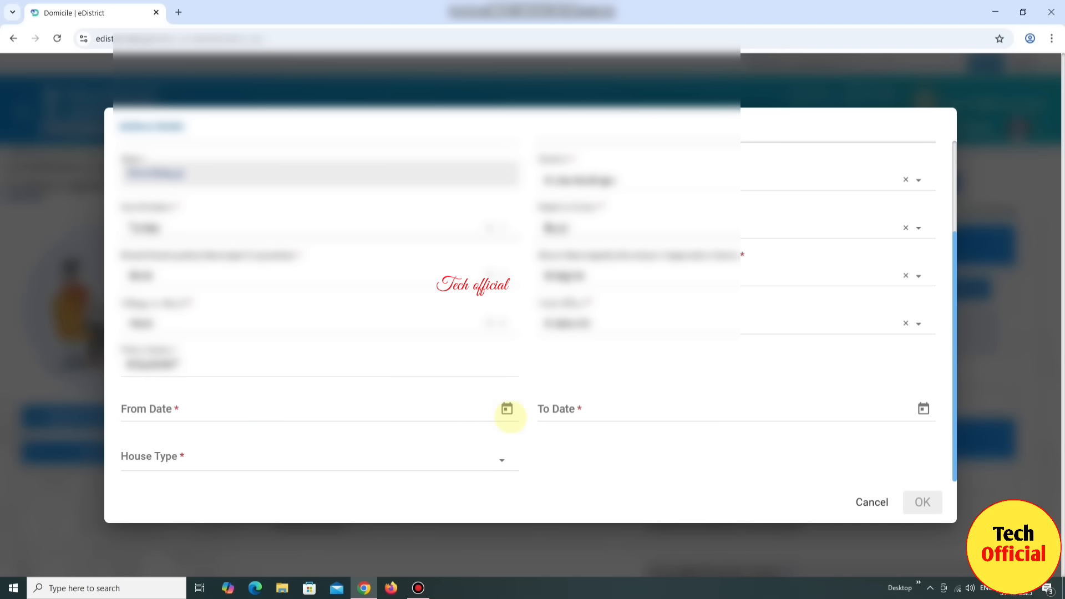
Pick the stay's From Date from the calendar and set the To Date to day 30
left_click(507, 409)
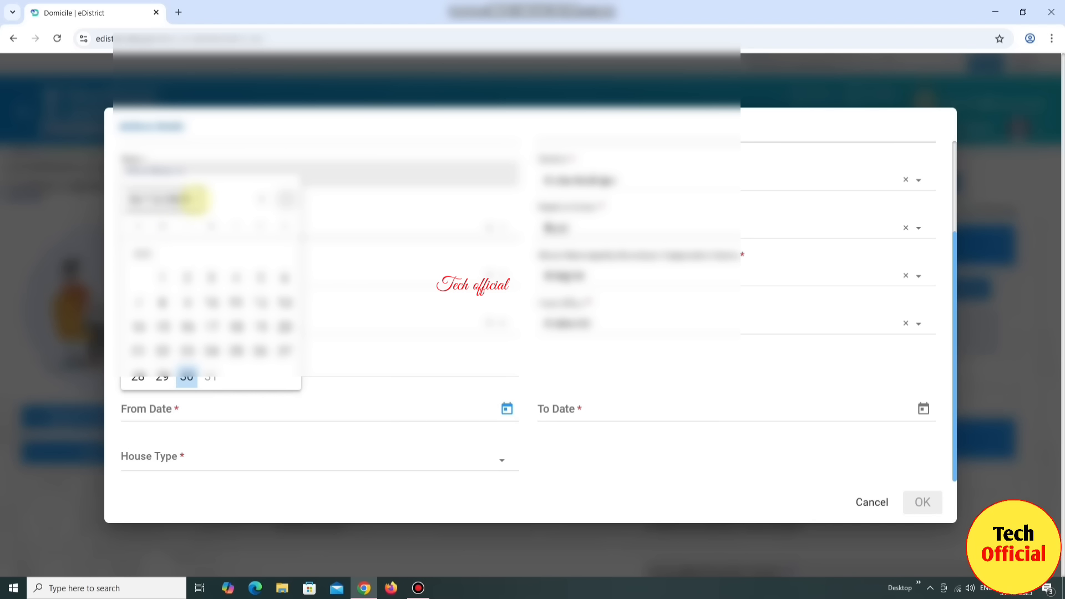
left_click(192, 200)
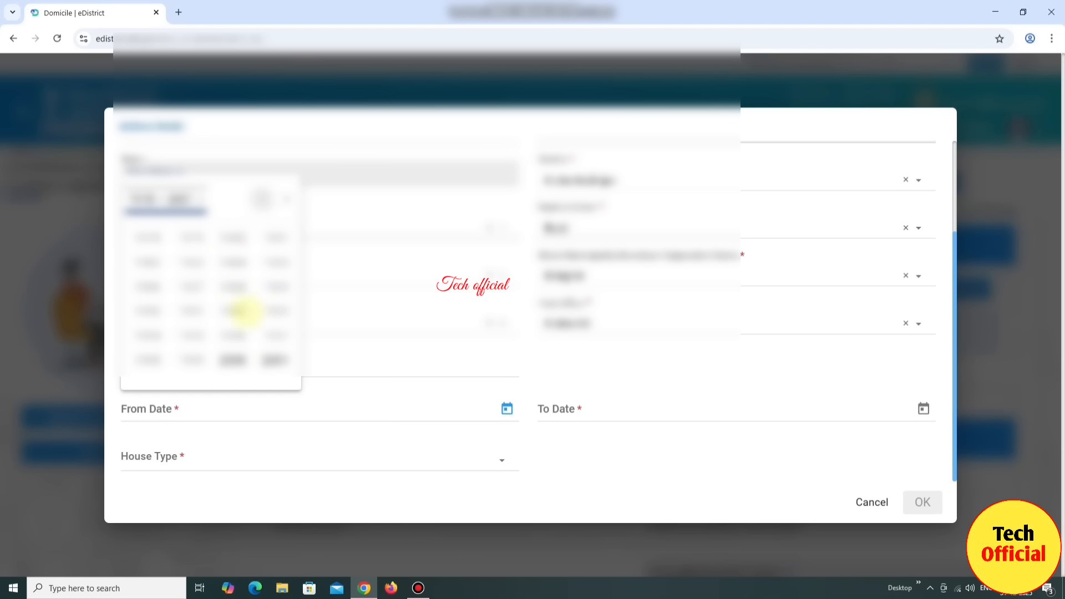
left_click(237, 361)
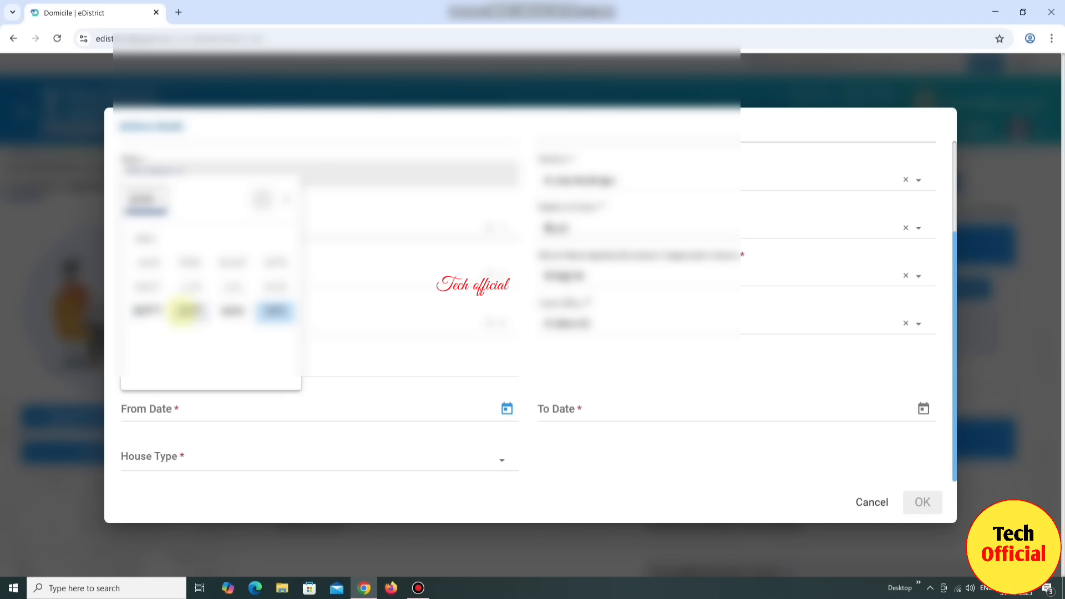
left_click(148, 311)
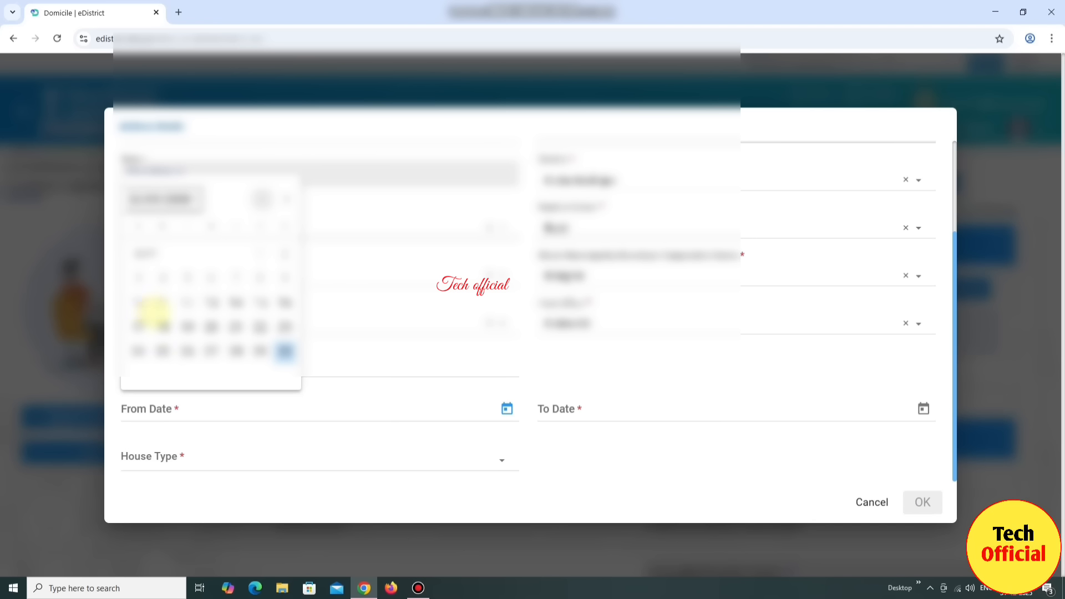
left_click(139, 349)
left_click(626, 409)
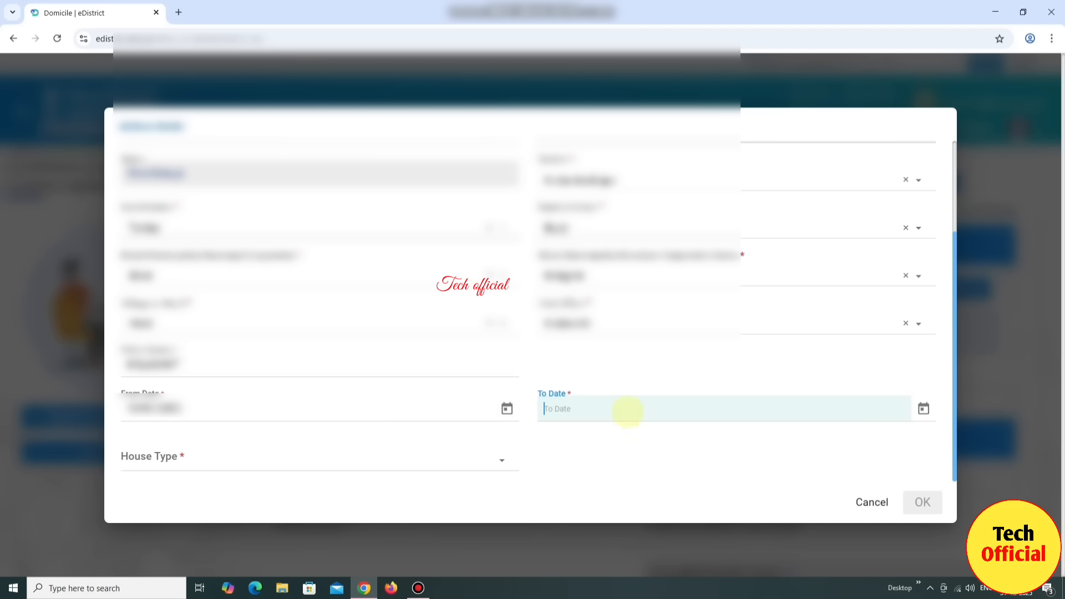
left_click(924, 409)
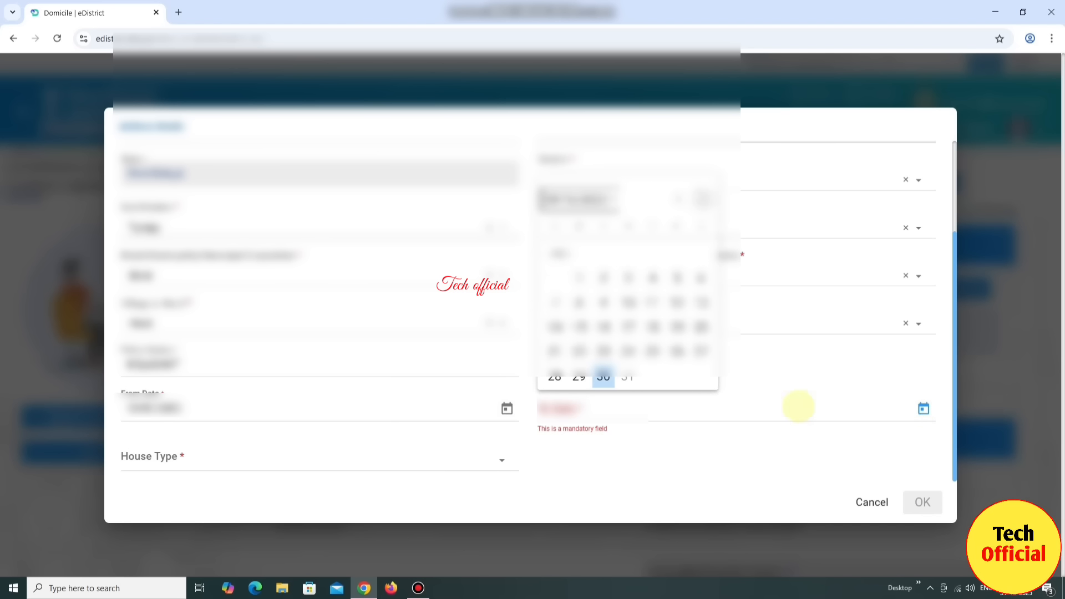
left_click(602, 376)
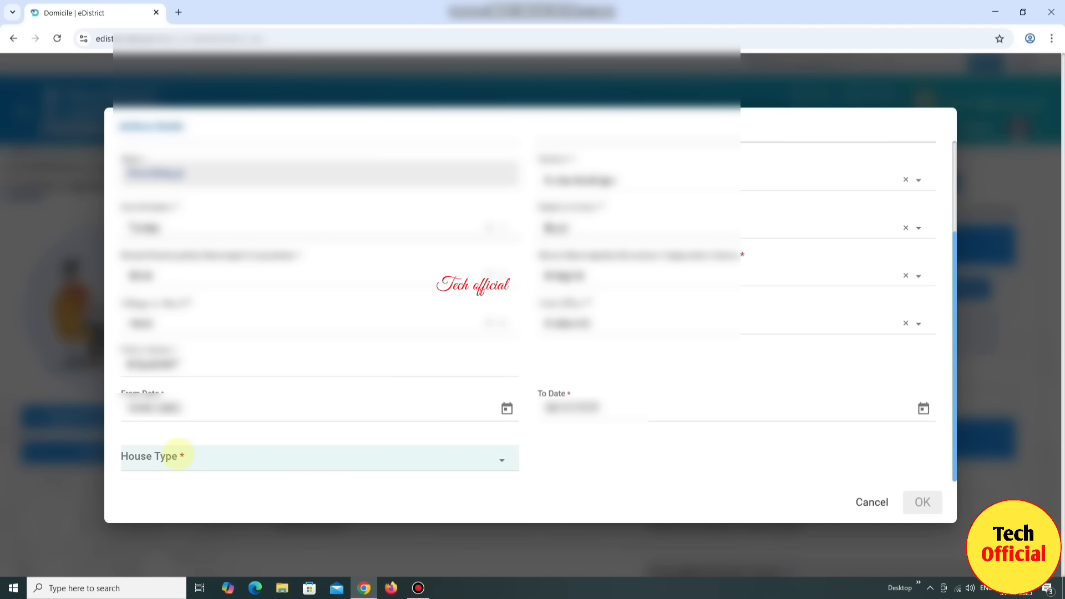
Set the House Type for this stay to Own
left_click(182, 456)
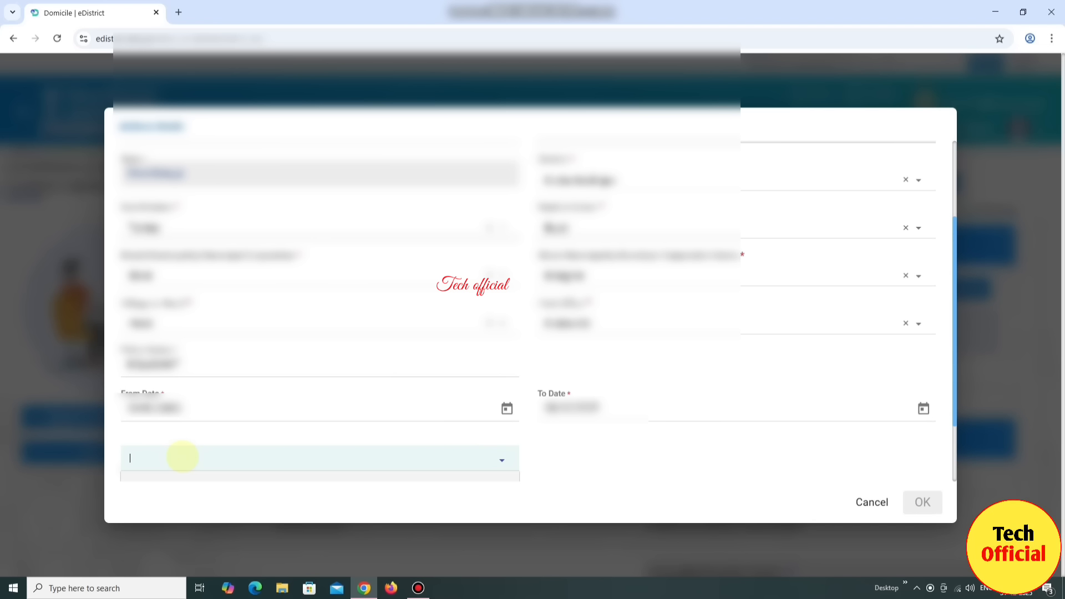
type("OWN")
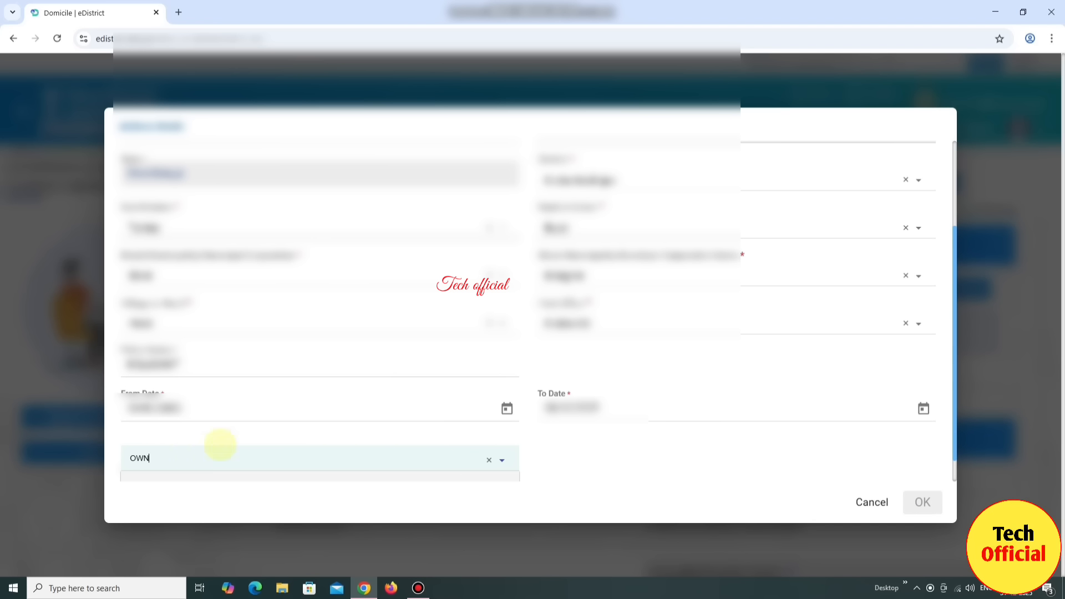
left_click(673, 480)
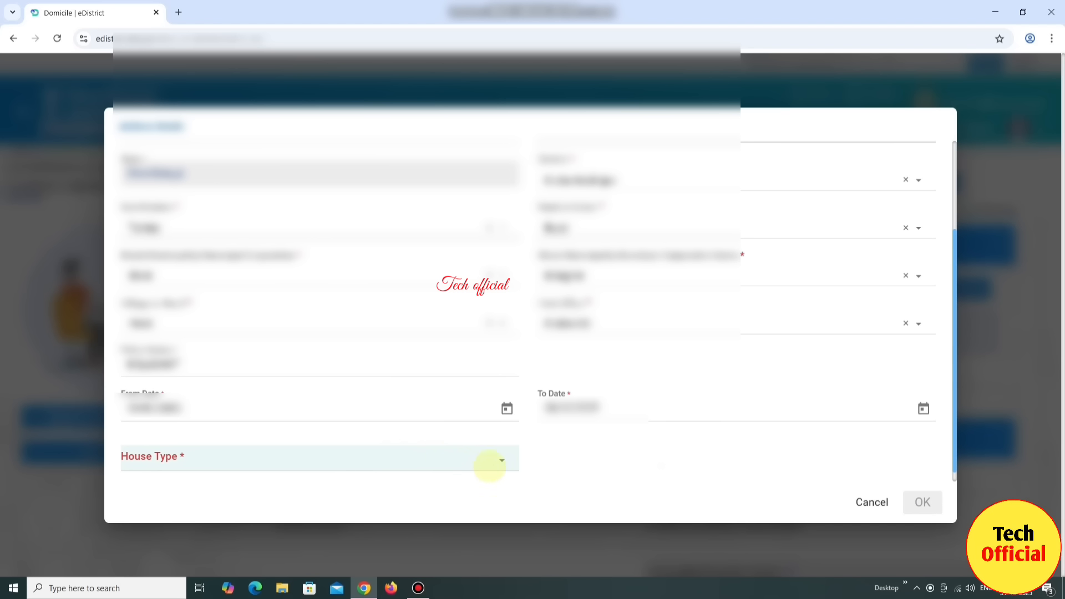
left_click(489, 466)
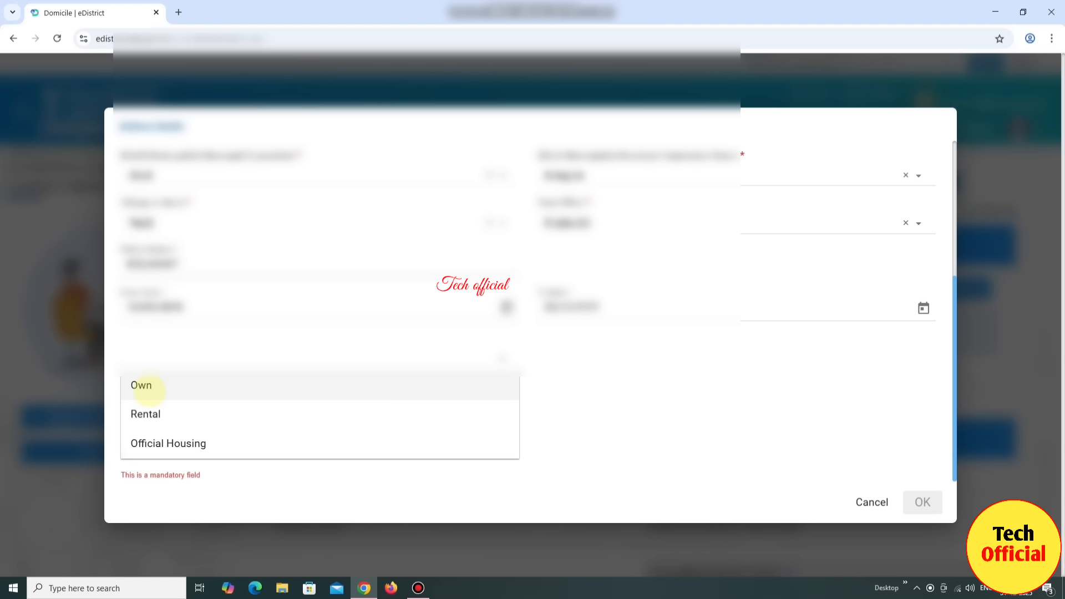
left_click(143, 386)
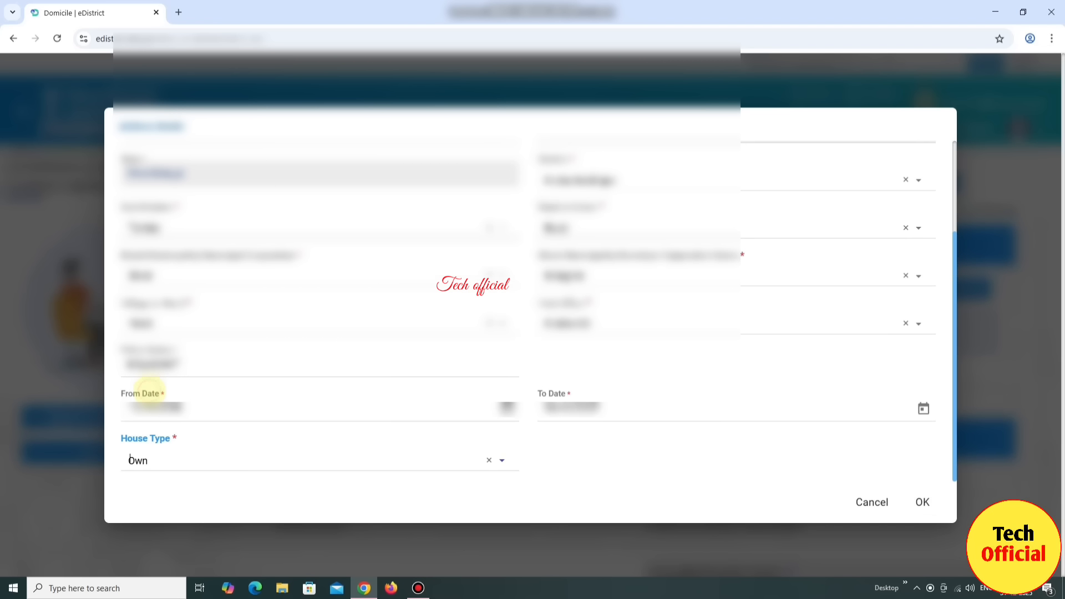
Save the stay entry, then enter business details 'Not App' and native state 'Bihardesh'
left_click(922, 502)
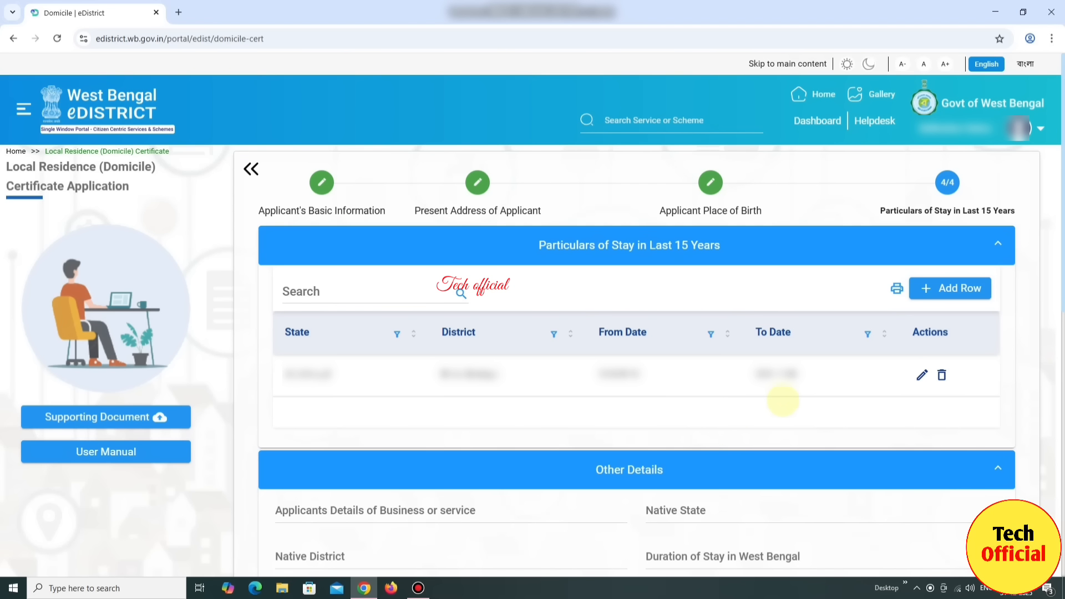
scroll(404, 392, "down", 5)
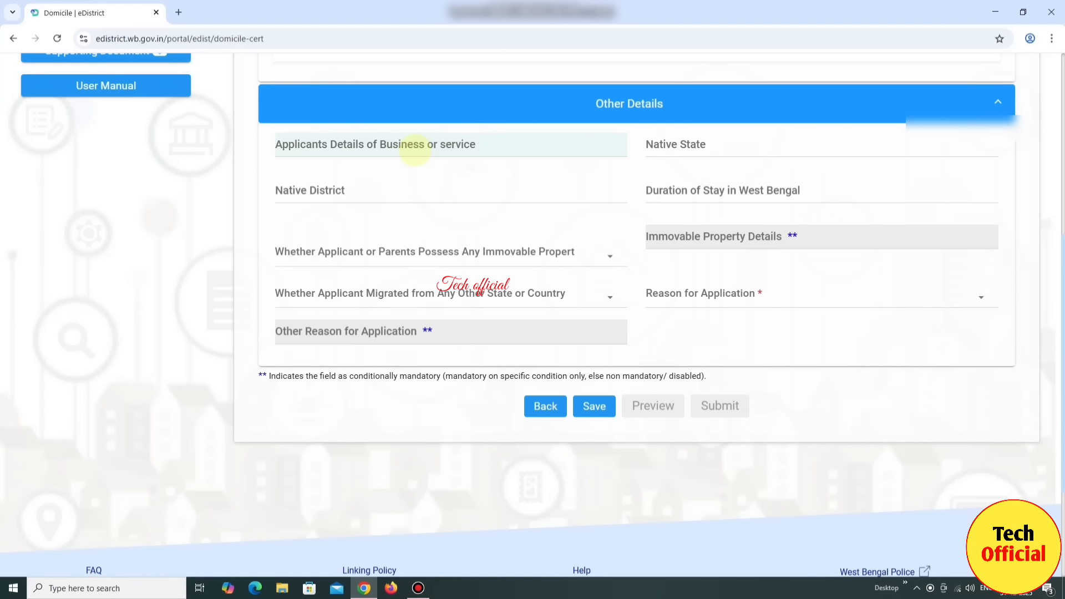
left_click(419, 147)
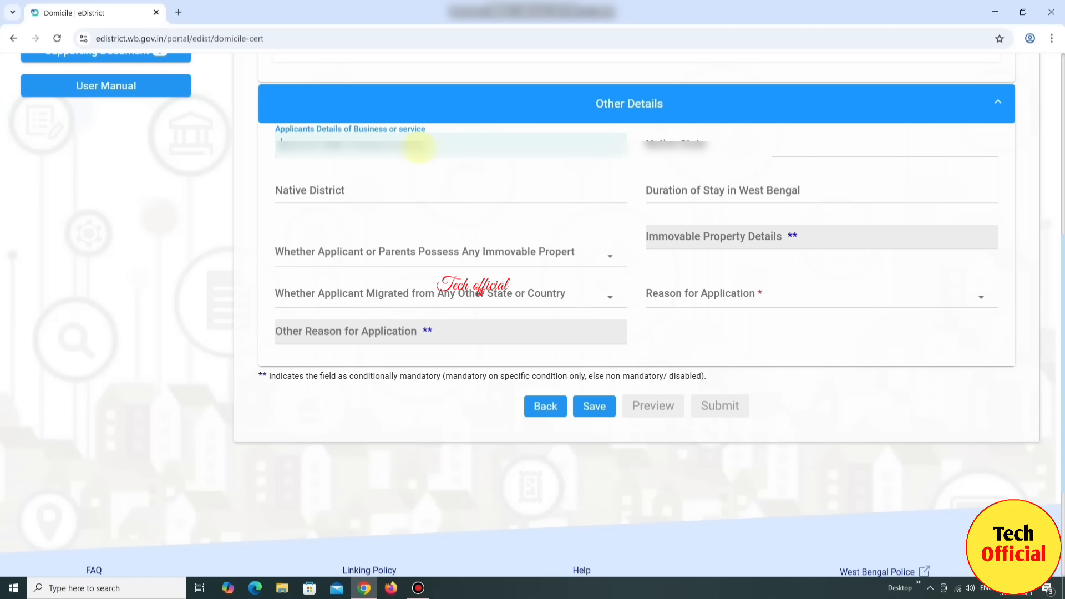
type("Not Ap")
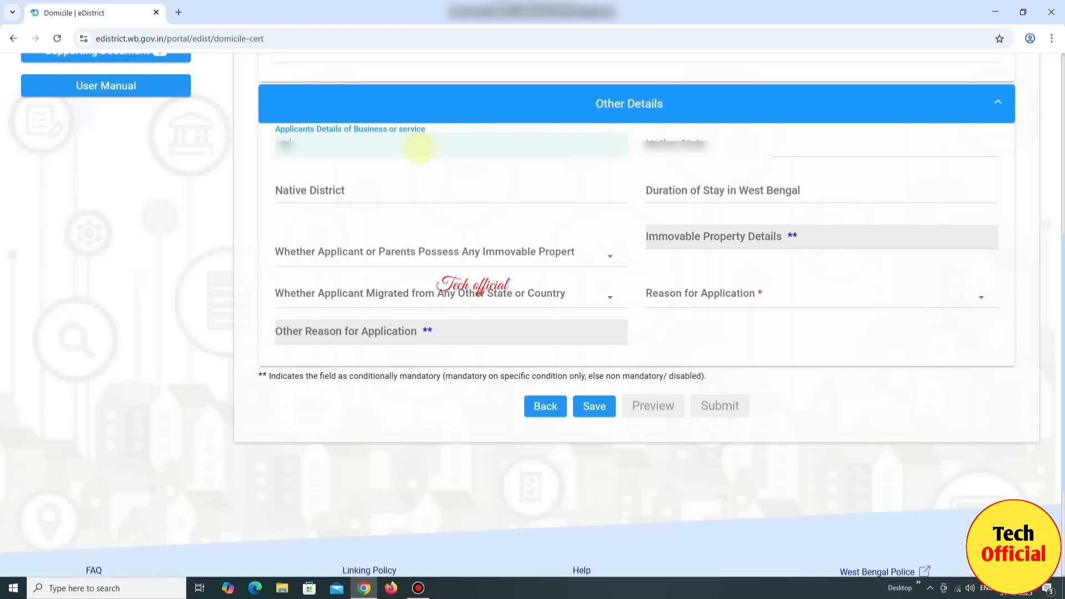
type("p")
left_click(710, 148)
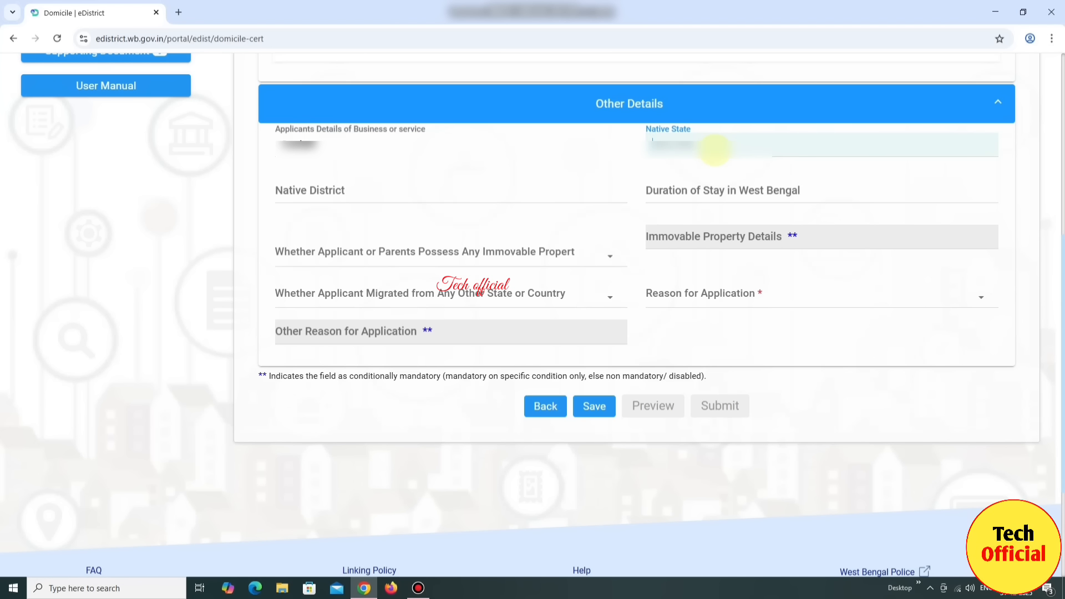
type("Bihardesh")
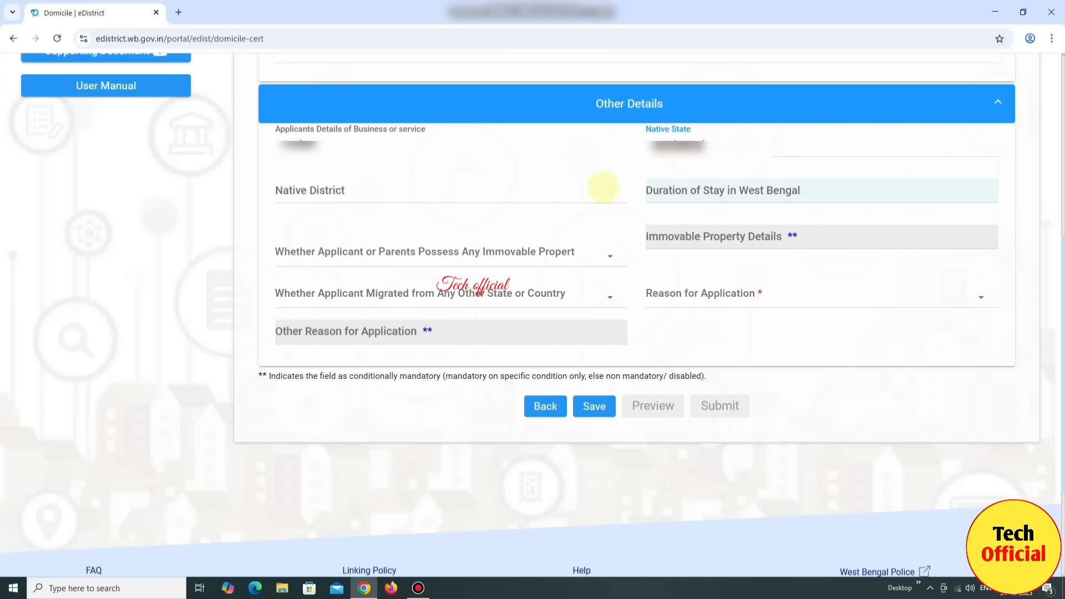
Enter native district 'Patapgarh City' and a duration of stay of 25
left_click(406, 199)
type("Pat")
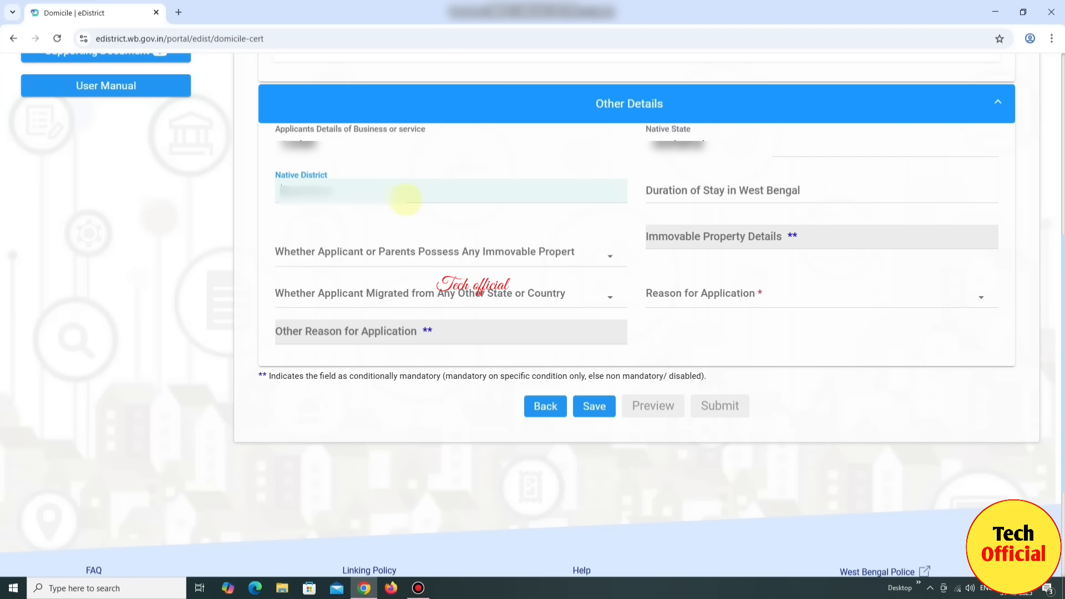
type("apgarh City")
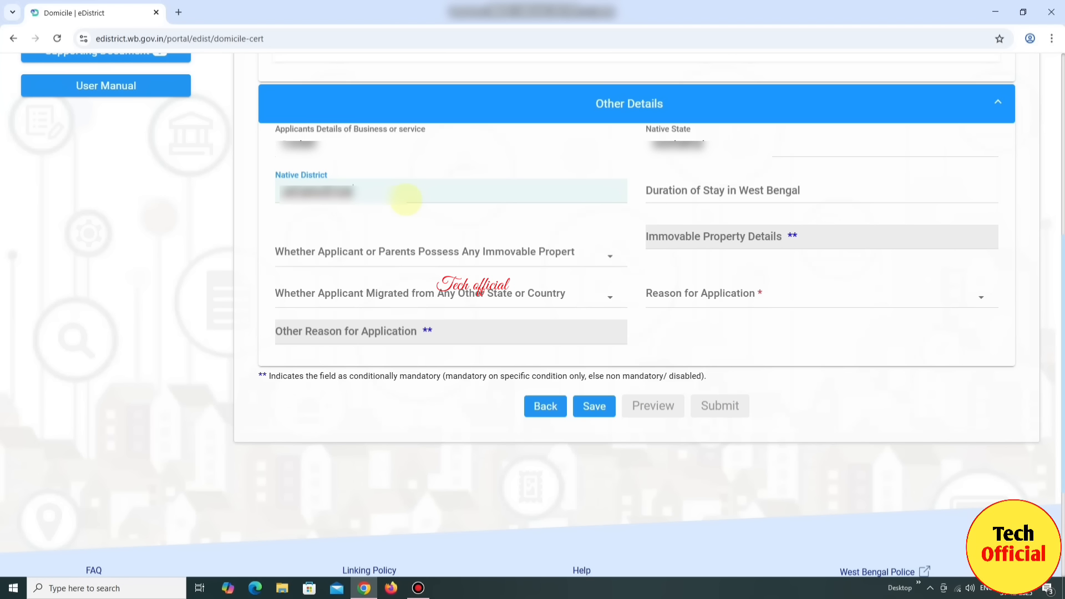
left_click(694, 192)
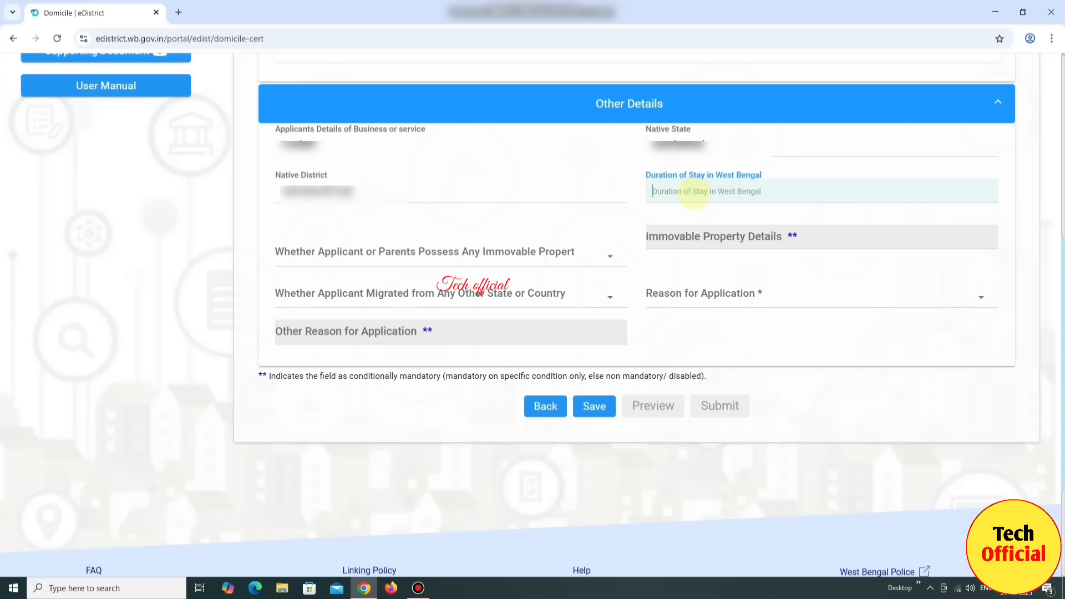
type("25")
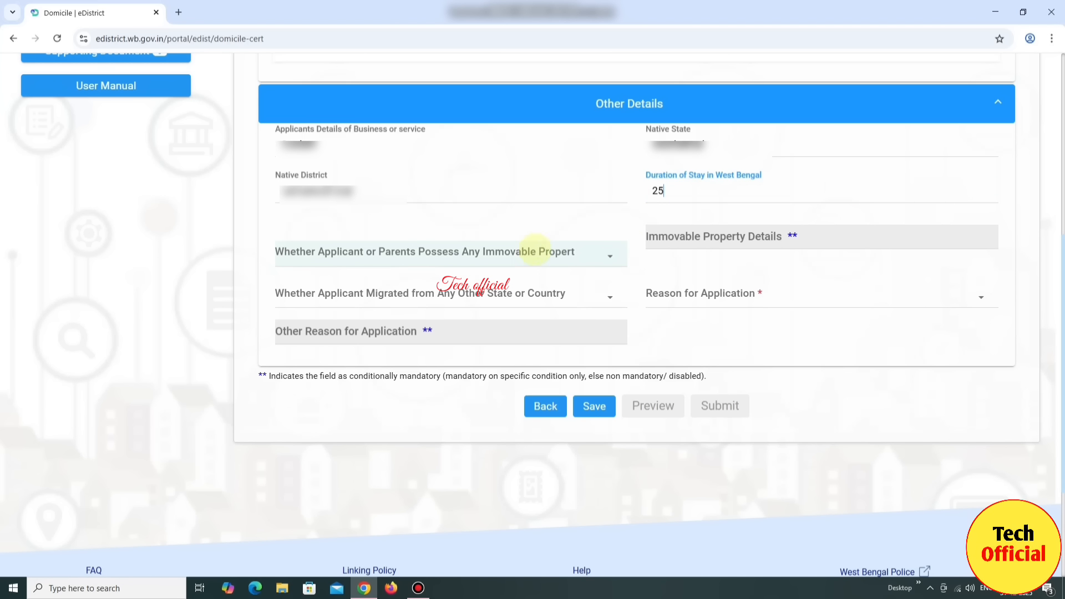
Answer NO to both the immovable property and migration questions
left_click(678, 247)
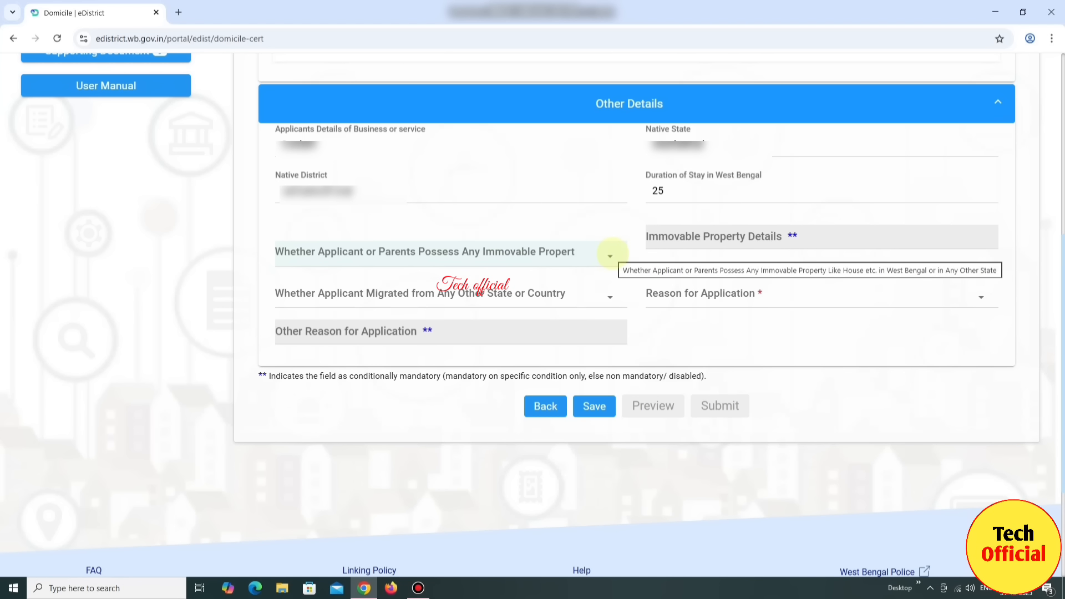
left_click(610, 254)
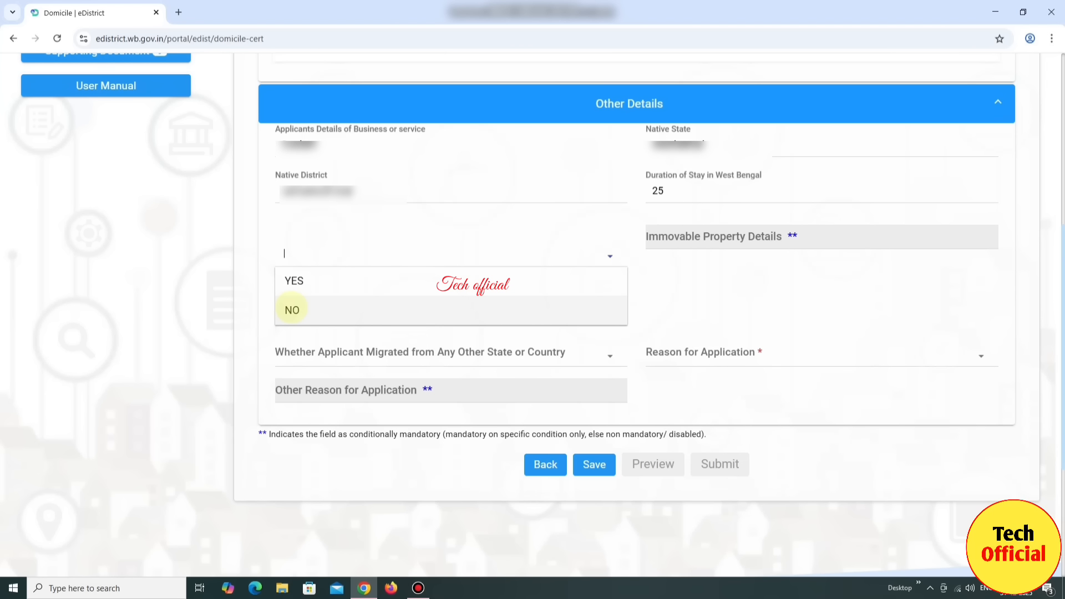
left_click(293, 309)
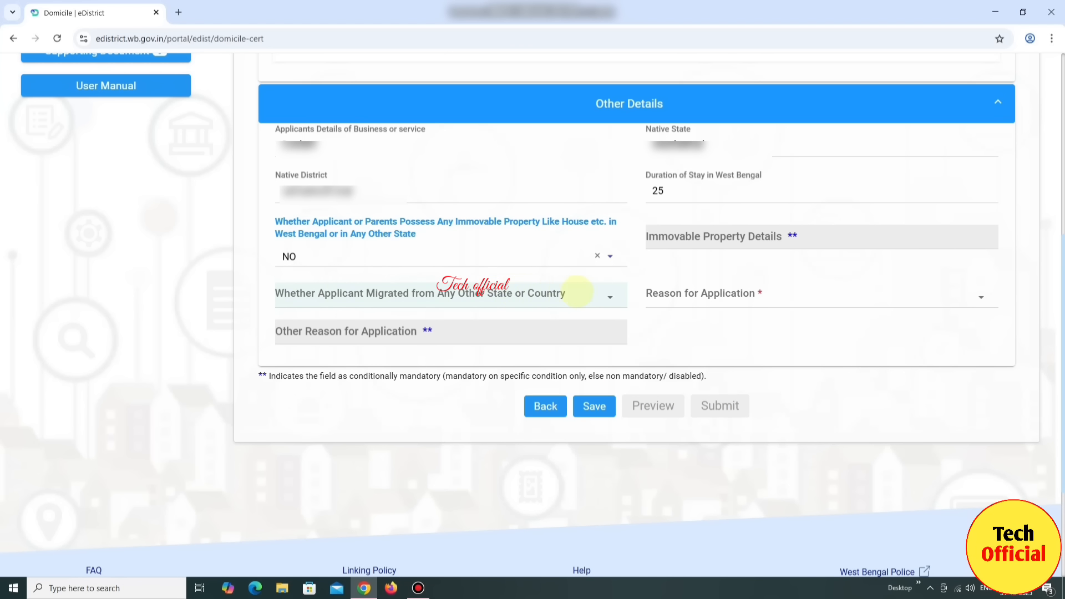
left_click(595, 293)
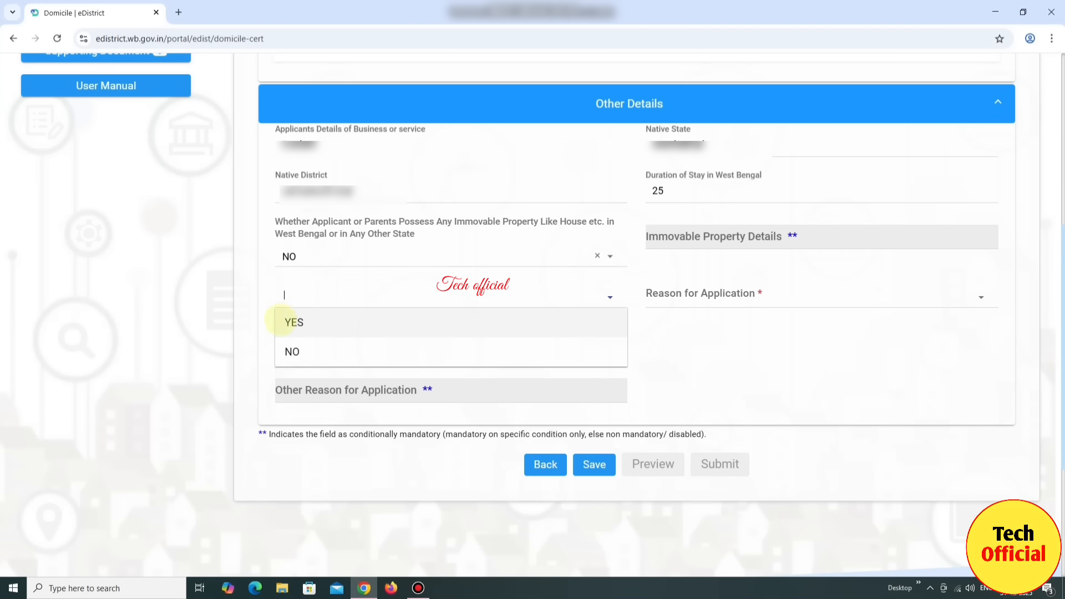
left_click(304, 350)
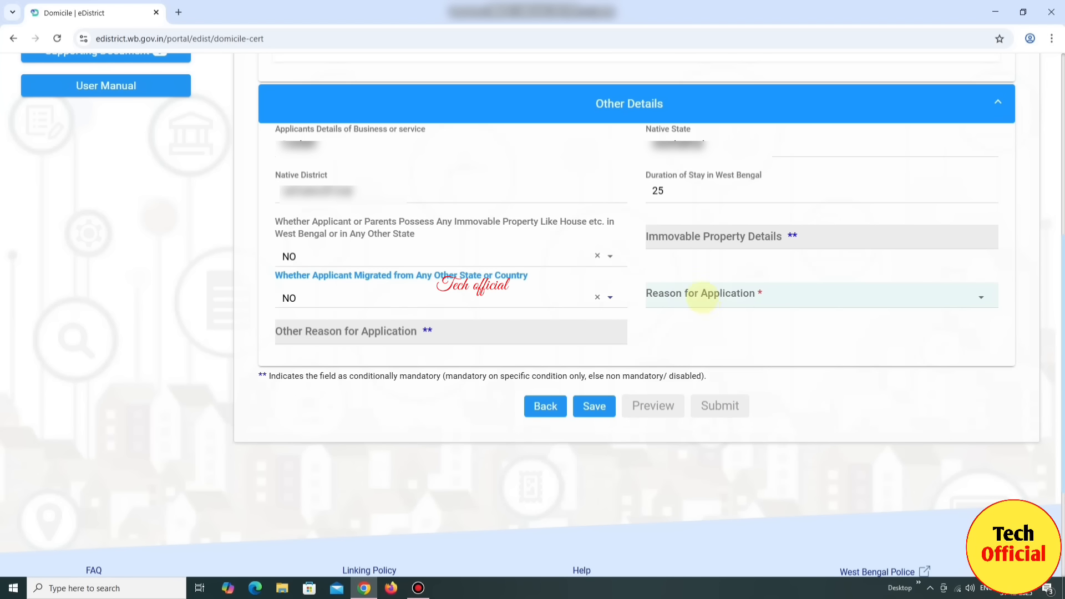
Set Reason for Application to Other with the reason 'Job purpose of domicile ce'
left_click(699, 296)
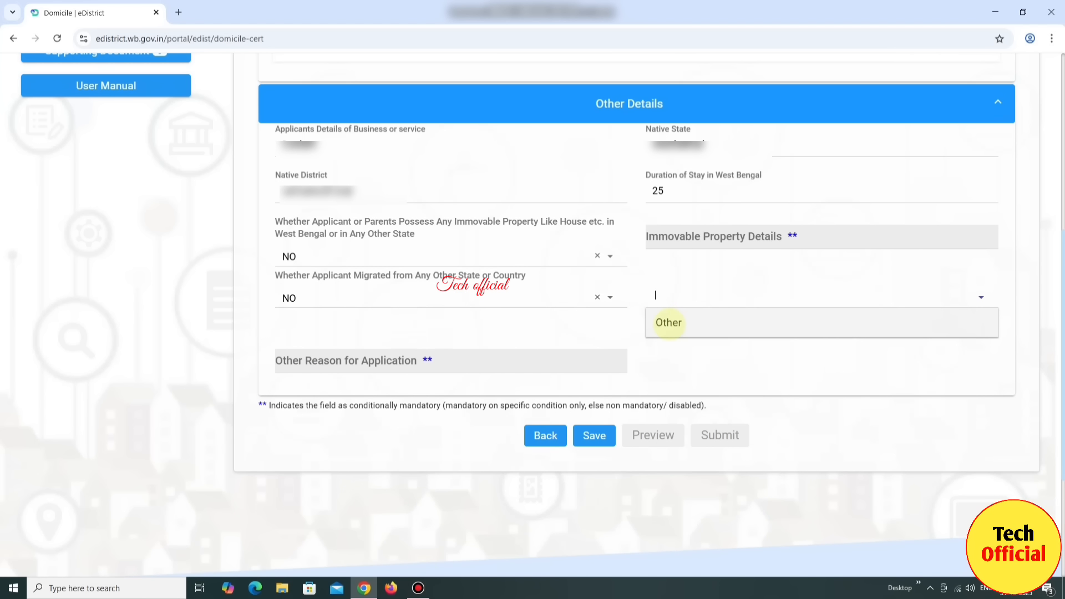
left_click(668, 322)
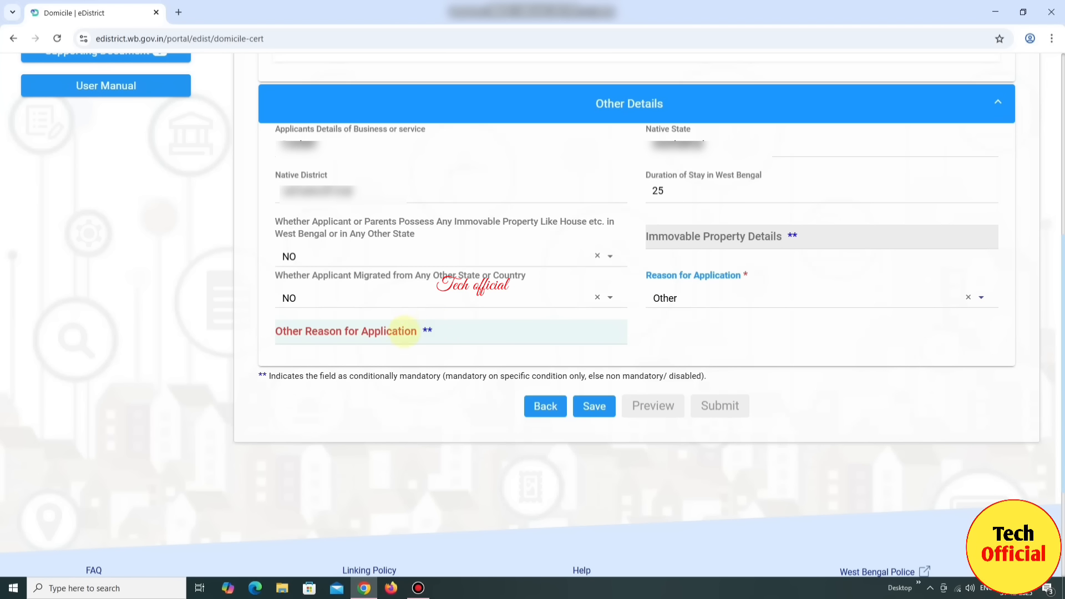
left_click(390, 333)
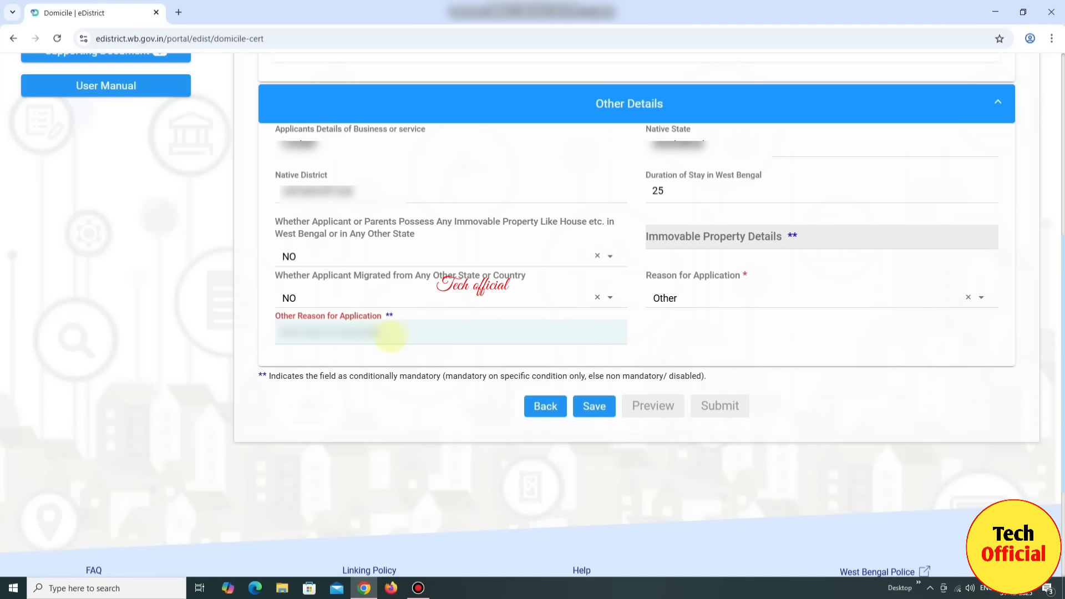
type("Job")
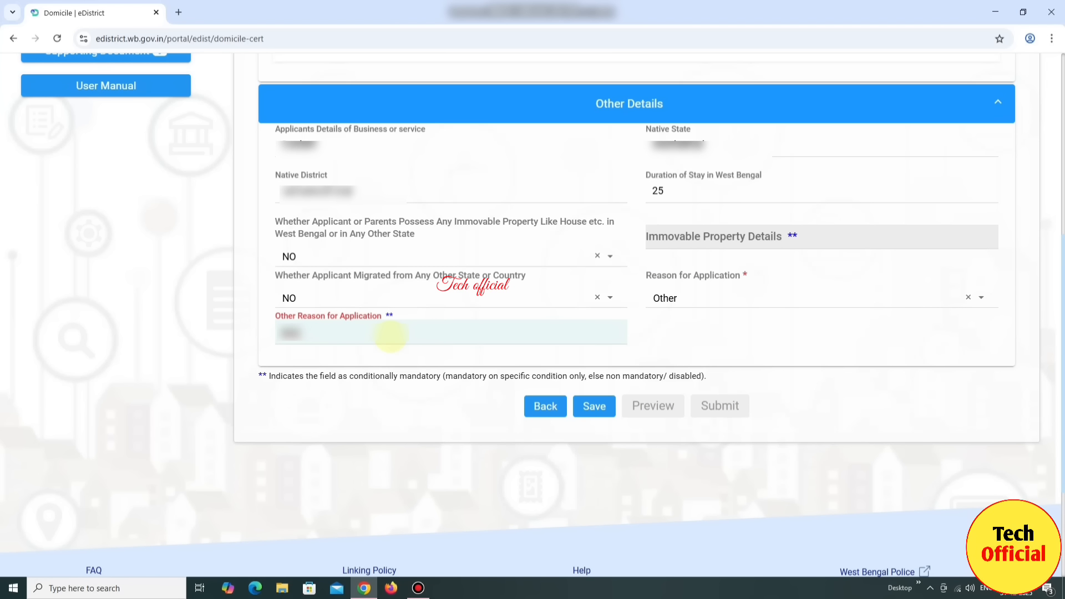
type(" purpose of")
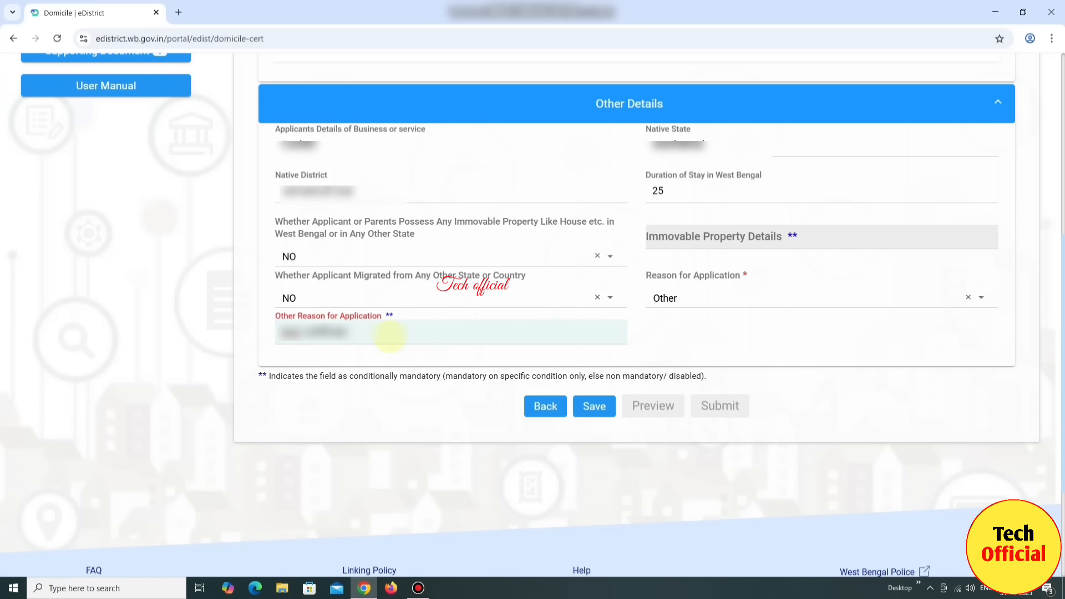
type(" domicile")
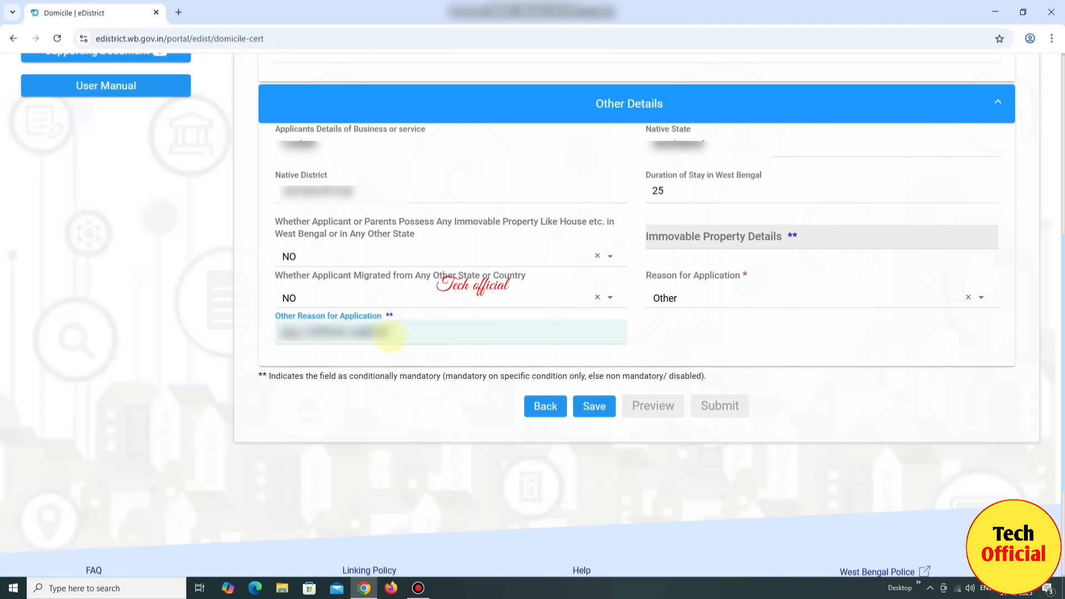
type(" ce")
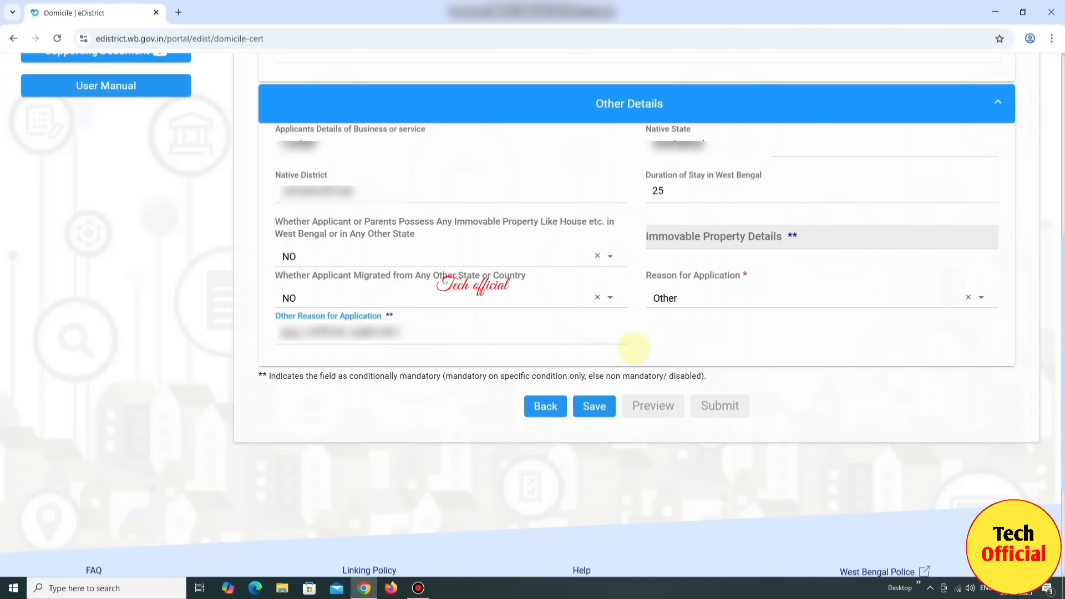
scroll(642, 342, "down", 1)
scroll(638, 348, "up", 1)
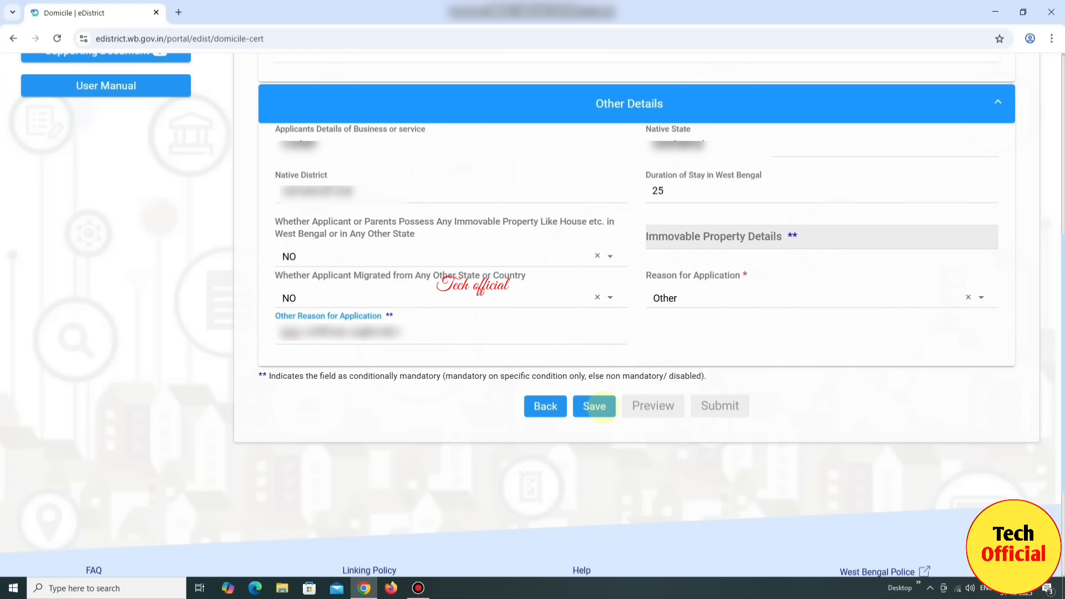
Save Other Details and scroll through the two-page PDF preview of the application
left_click(598, 407)
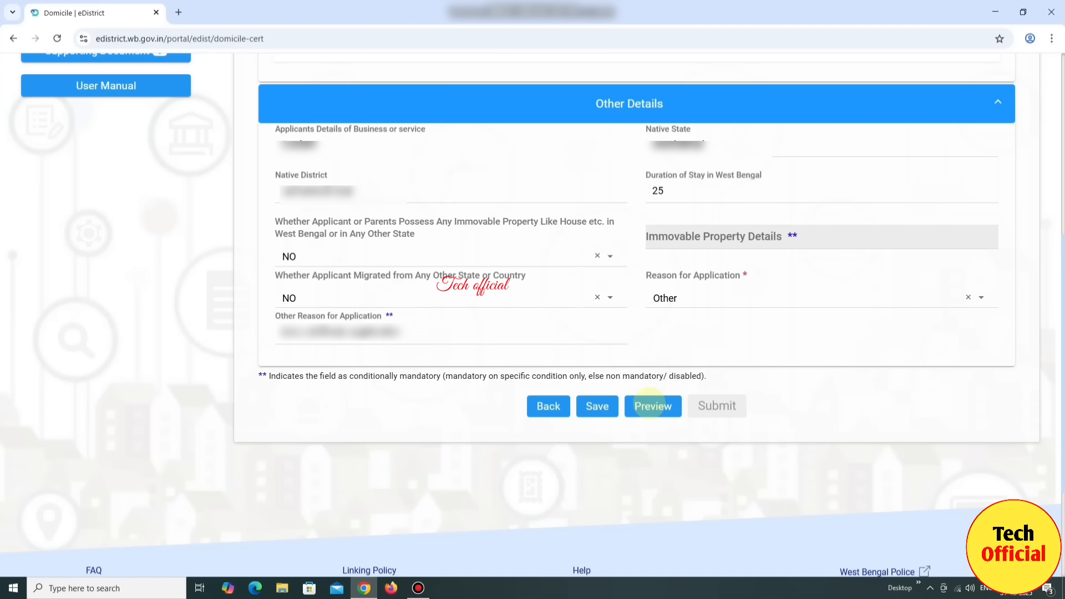
left_click(653, 406)
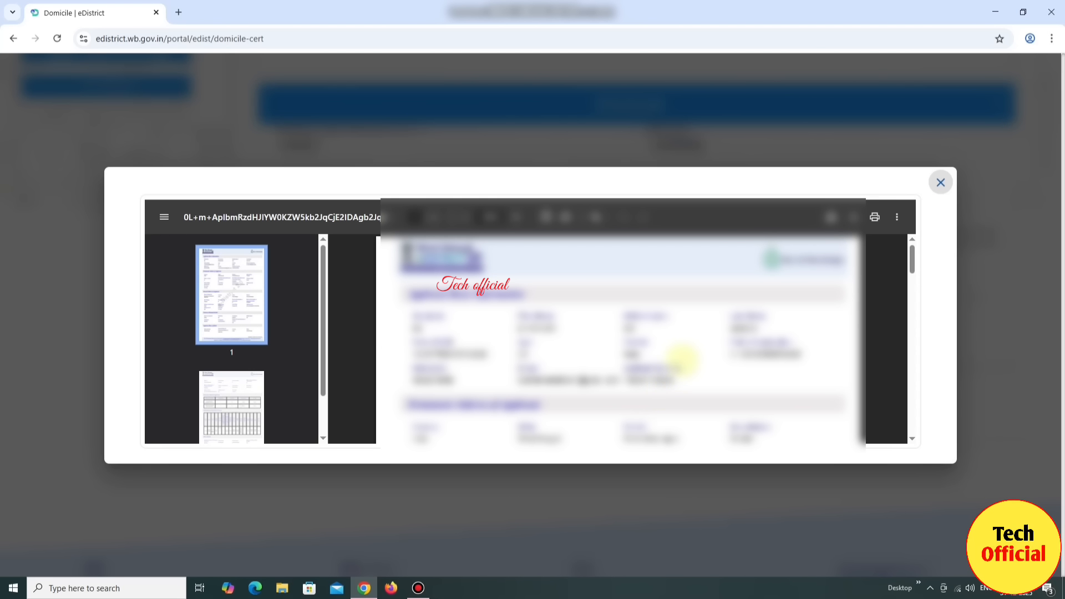
scroll(682, 362, "down", 8)
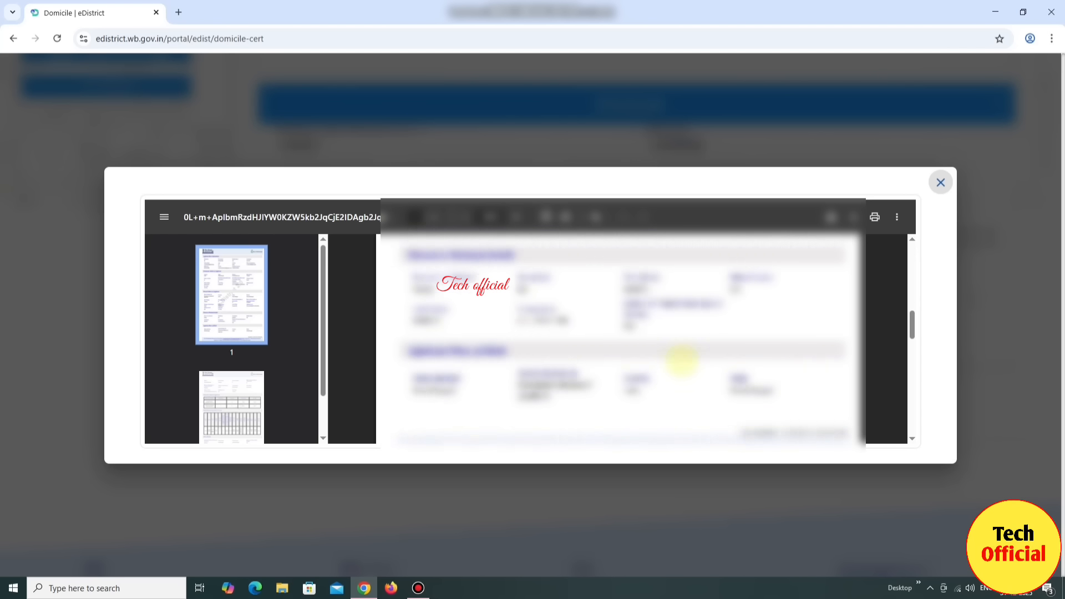
scroll(682, 362, "down", 5)
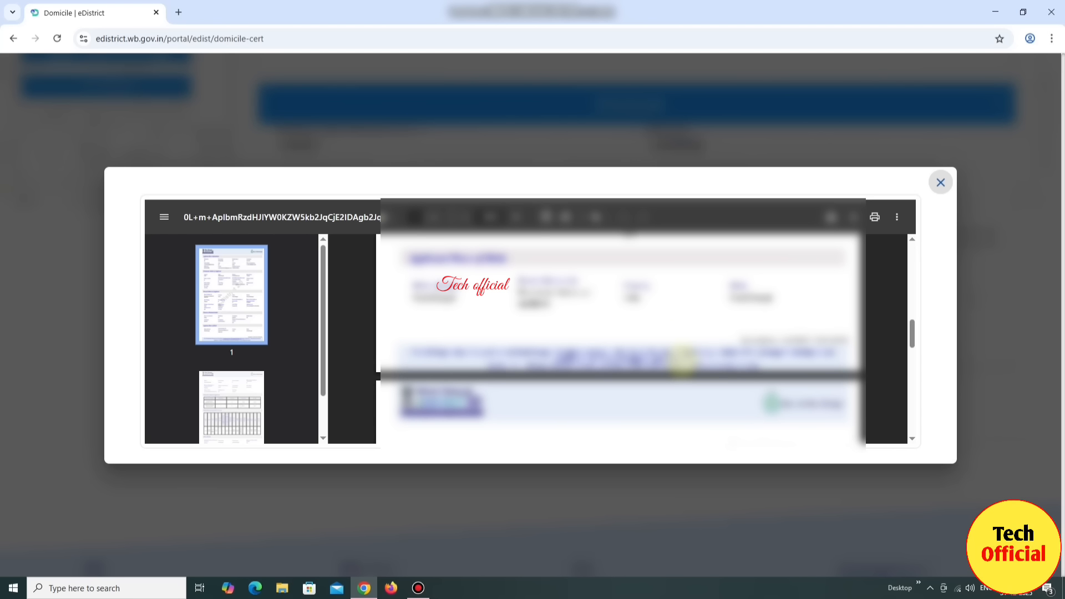
scroll(681, 362, "down", 5)
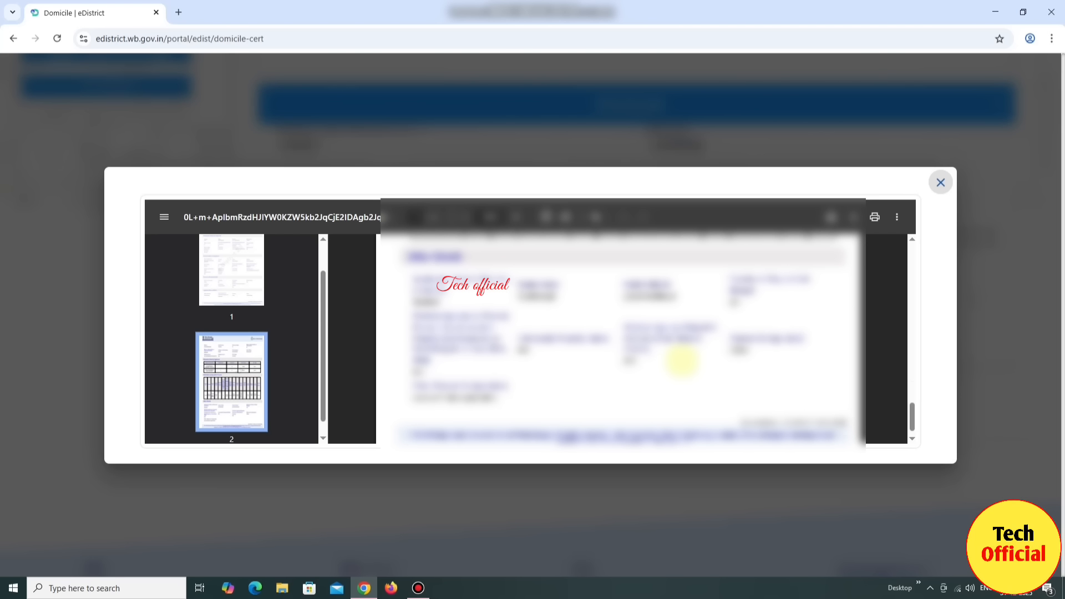
scroll(681, 362, "down", 2)
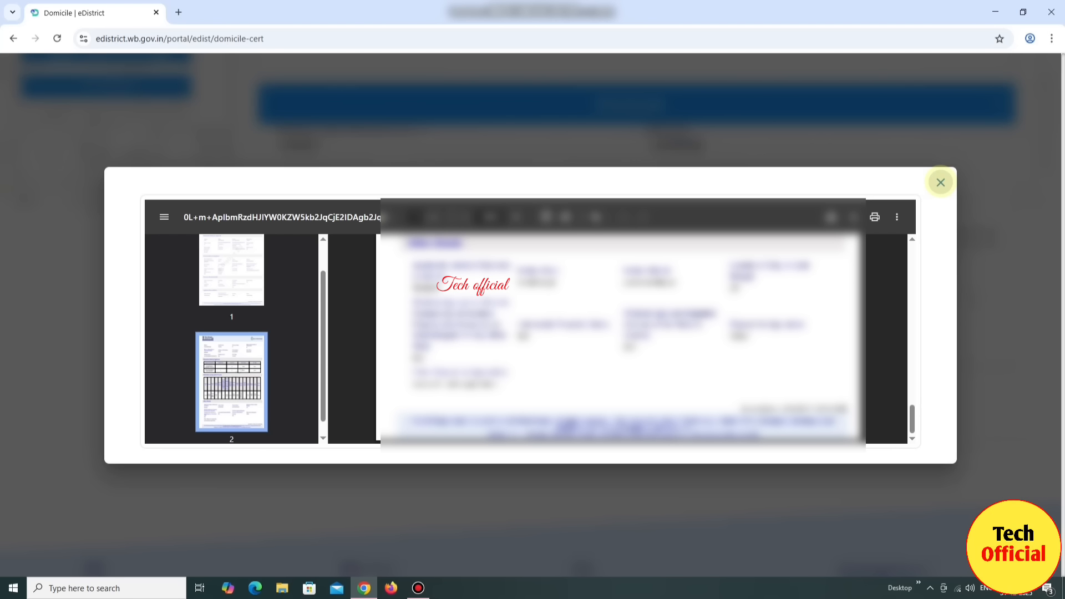
Close the preview, open Supporting Documents, and choose Rent Aggreement as Residential Proof
left_click(941, 182)
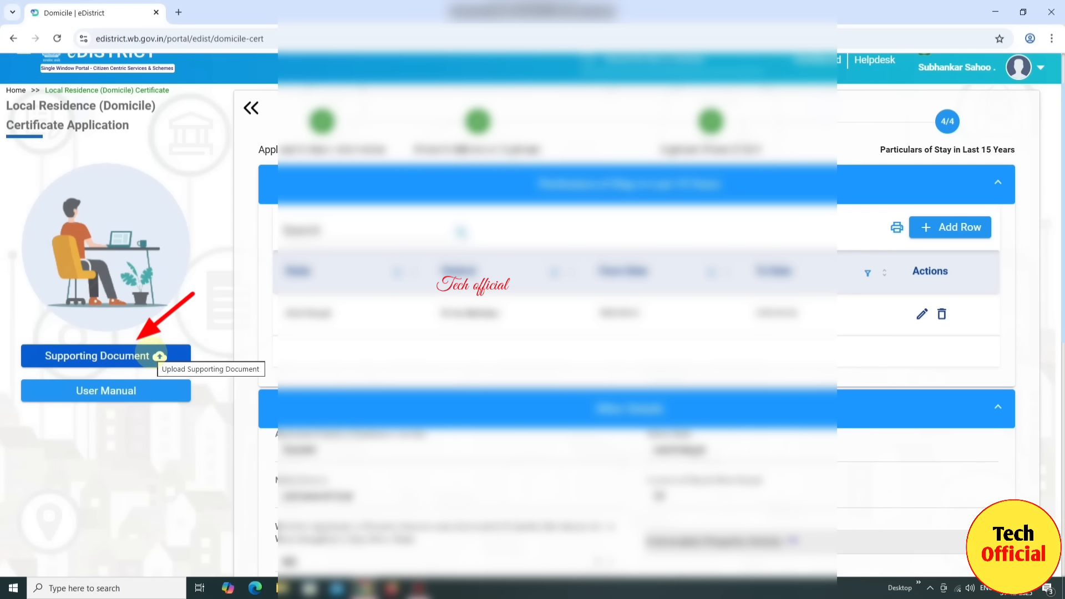
left_click(150, 352)
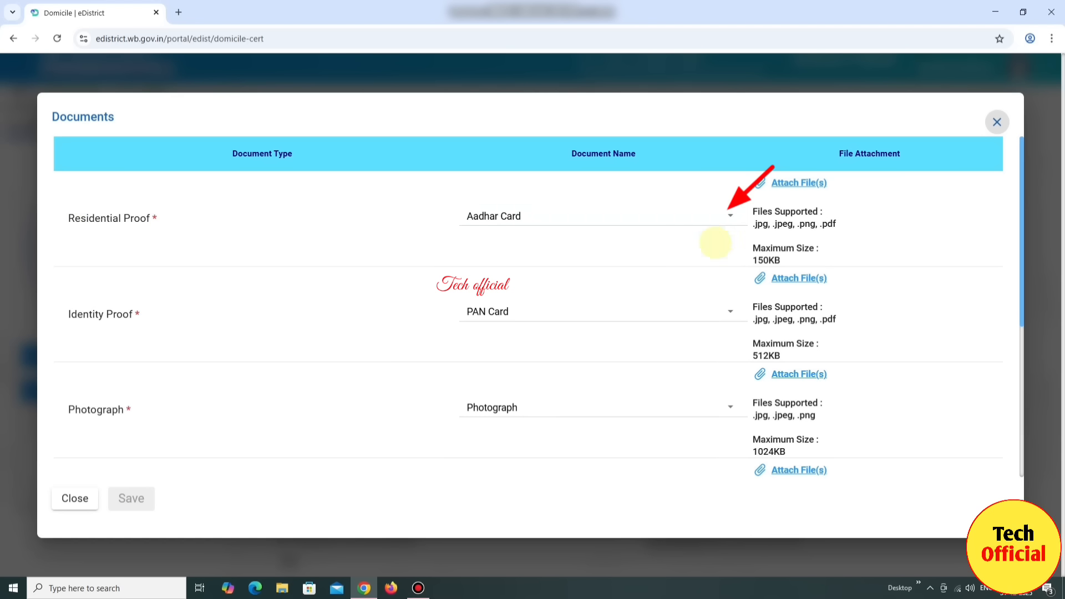
left_click(728, 216)
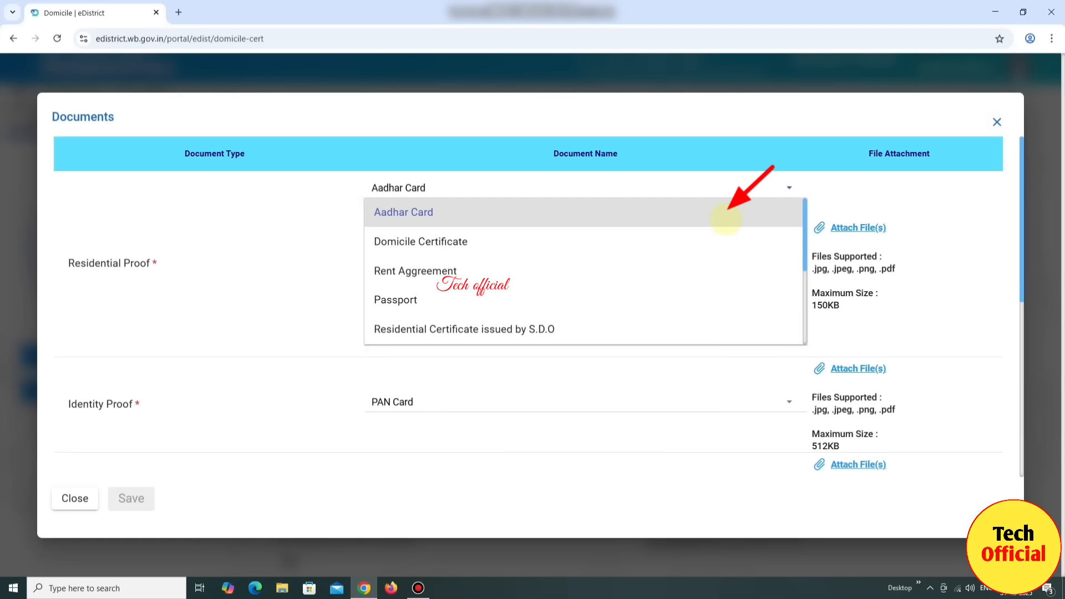
scroll(413, 269, "down", 3)
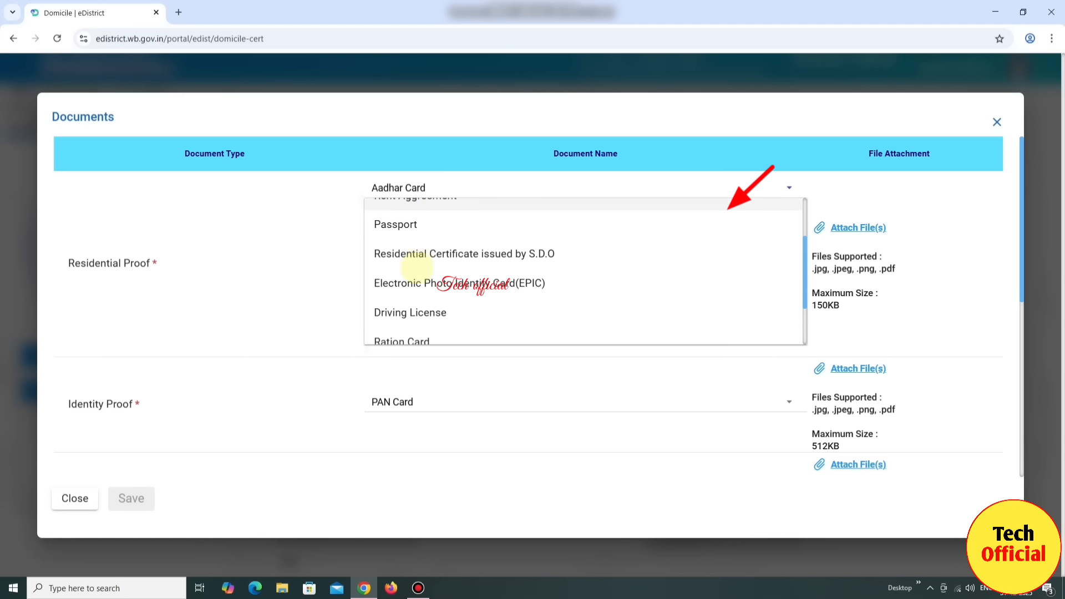
scroll(417, 269, "down", 1)
scroll(416, 268, "up", 3)
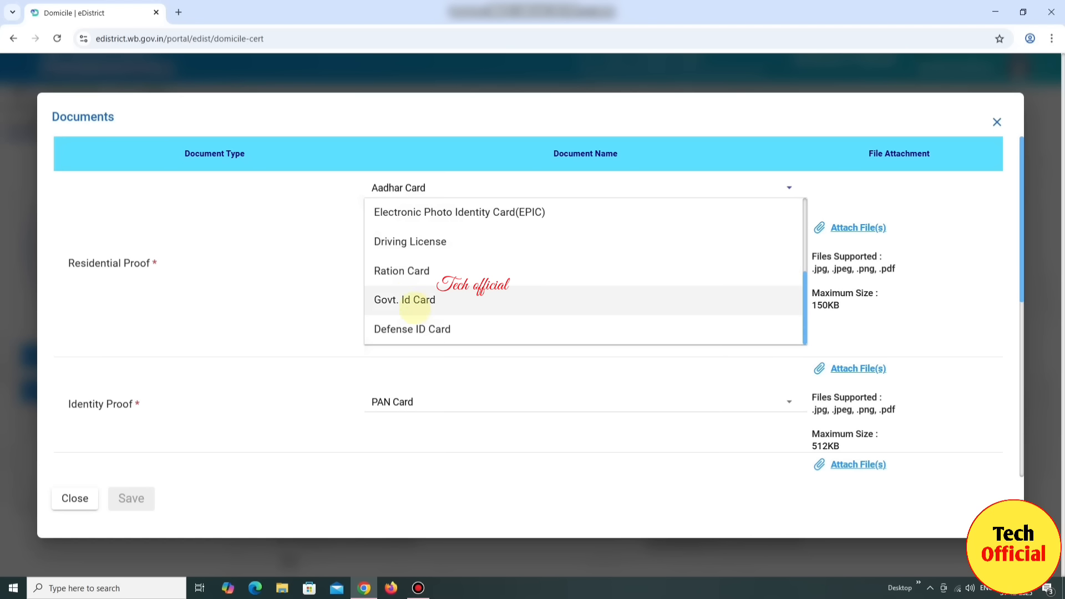
left_click_drag(803, 269, 804, 200)
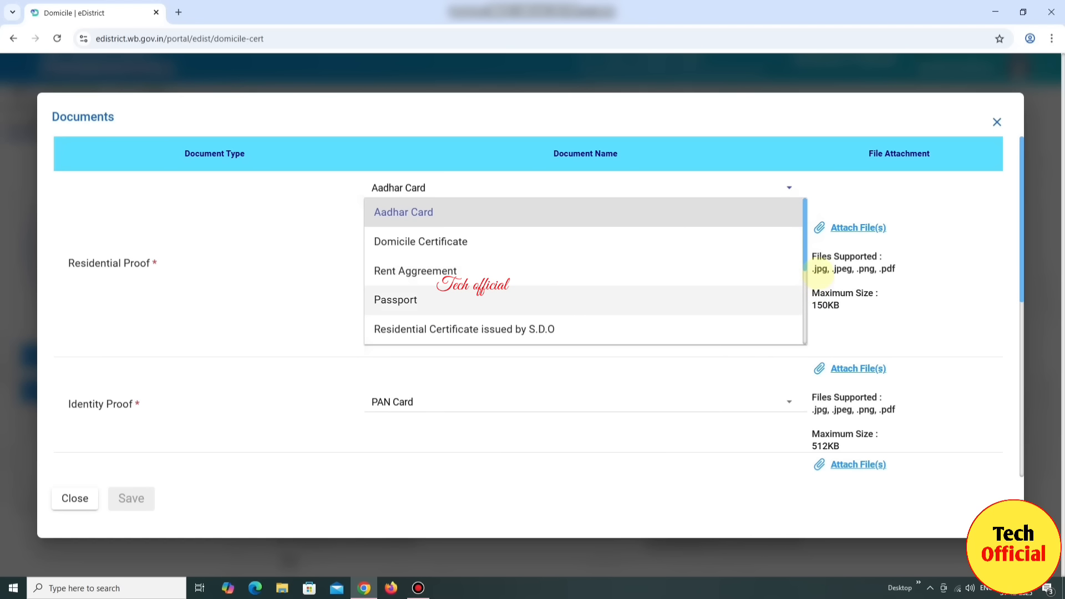
left_click_drag(804, 267, 785, 292)
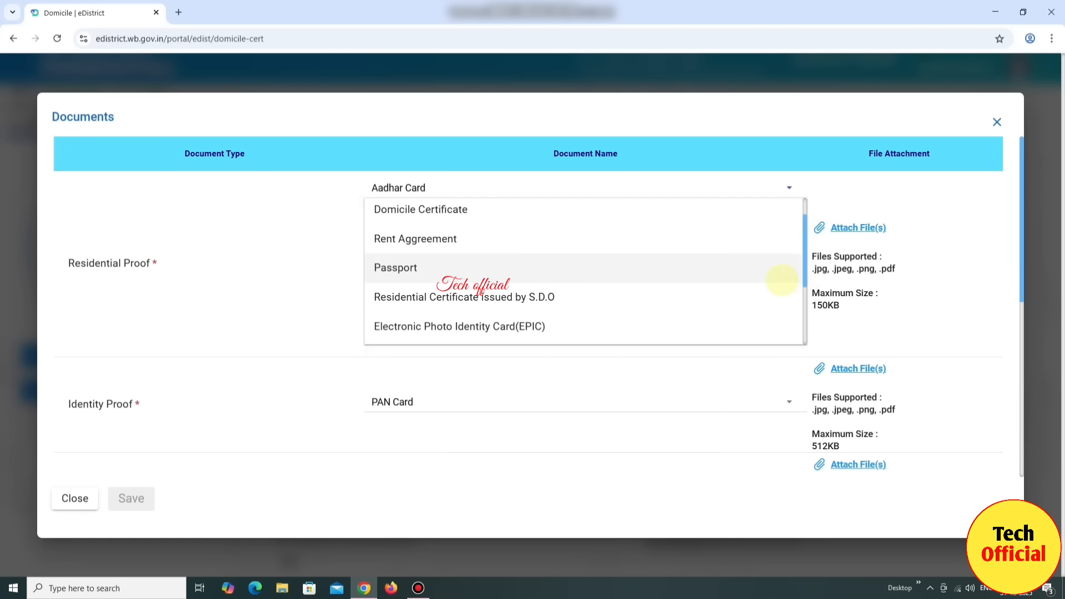
left_click(419, 239)
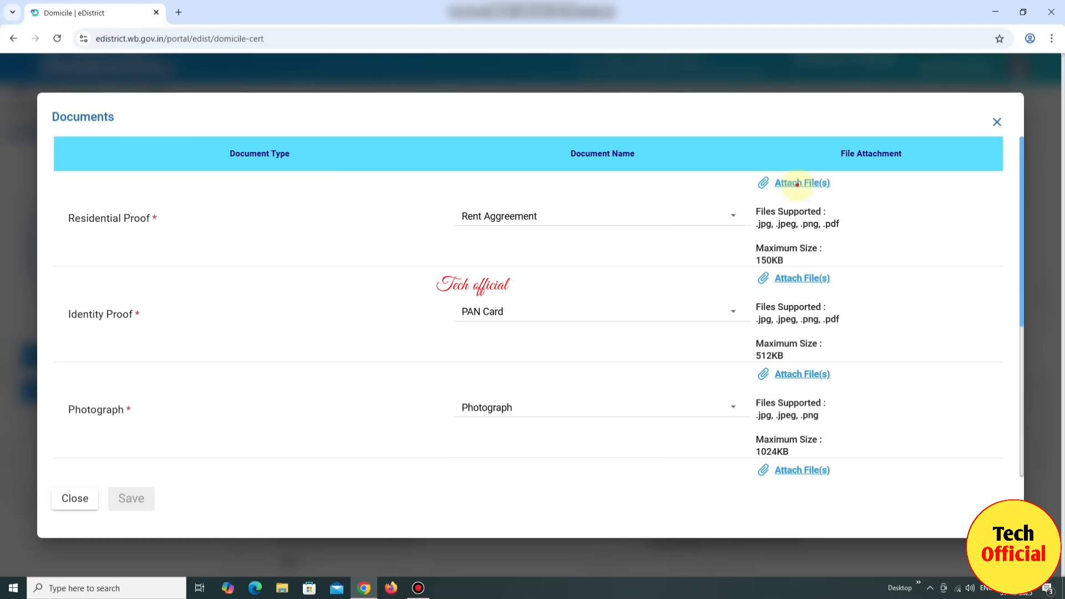
Attach the residential proof record PDF from its folder to the Residential Proof row
left_click(797, 184)
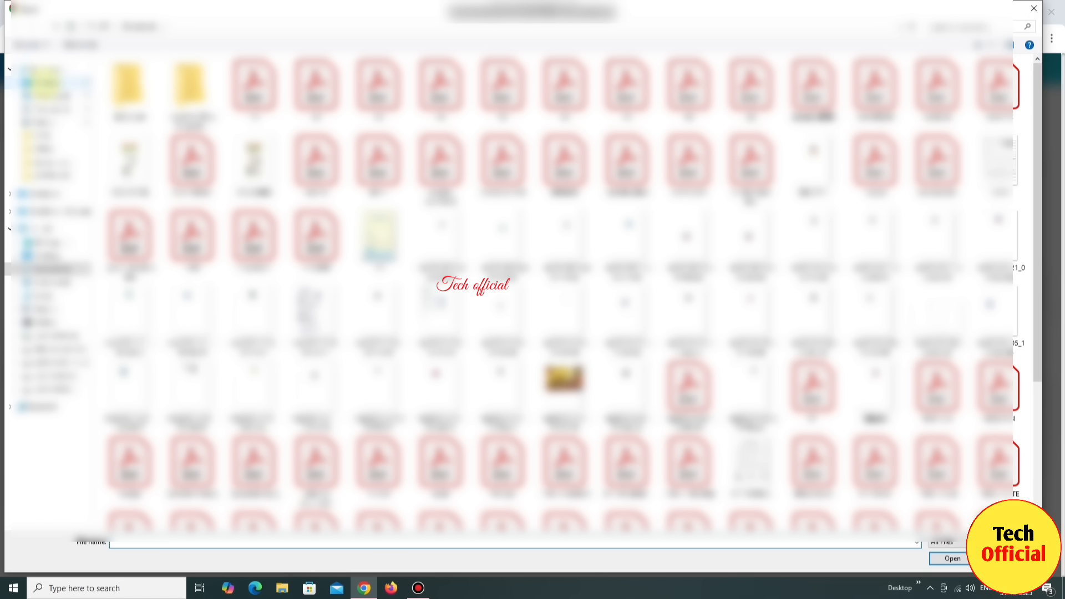
left_click(45, 82)
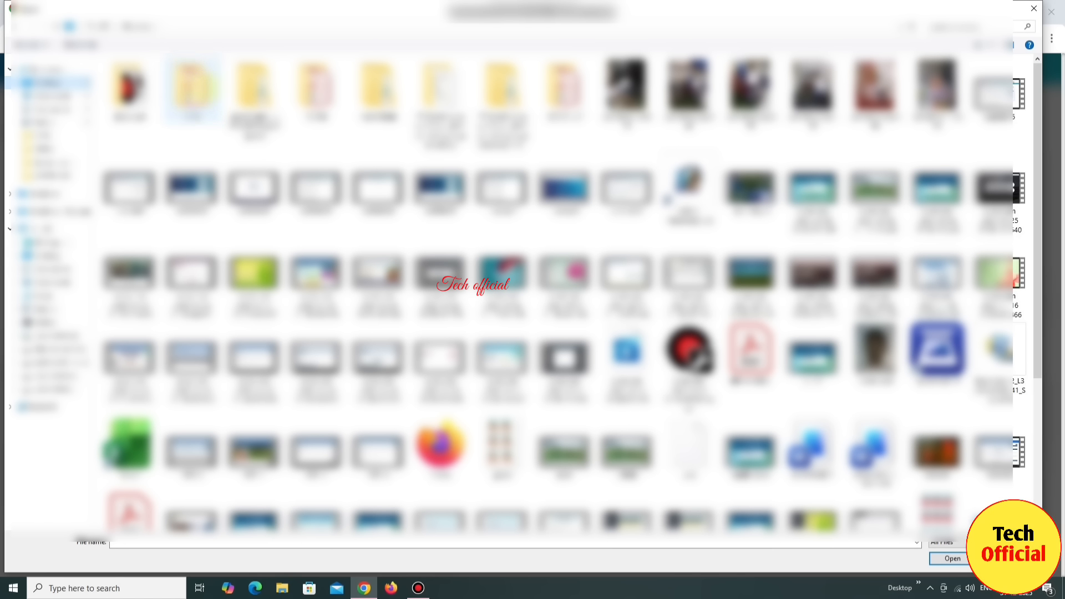
double_click(193, 88)
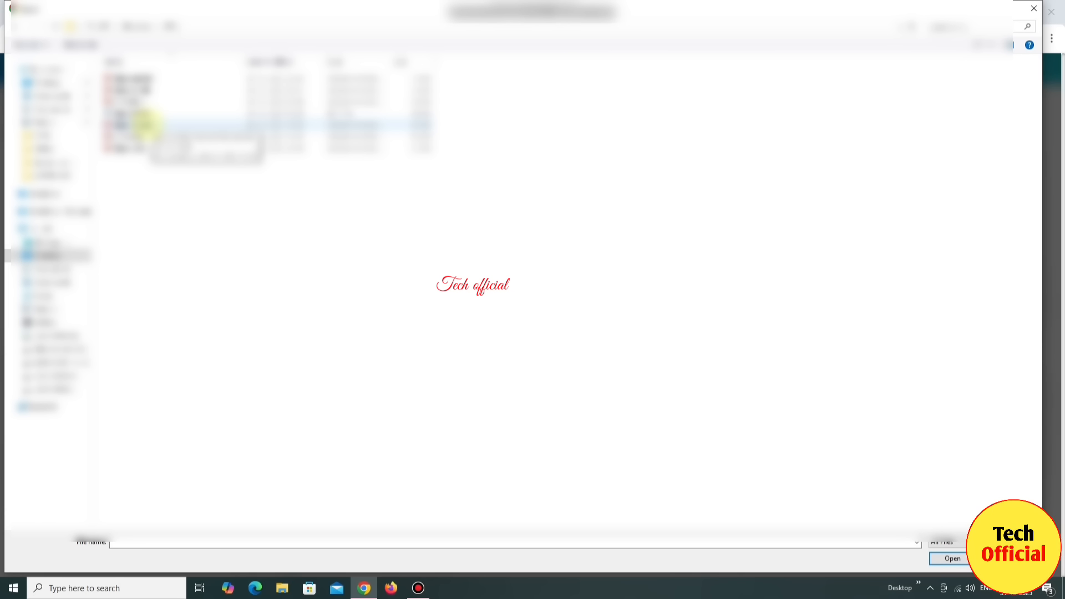
left_click(146, 123)
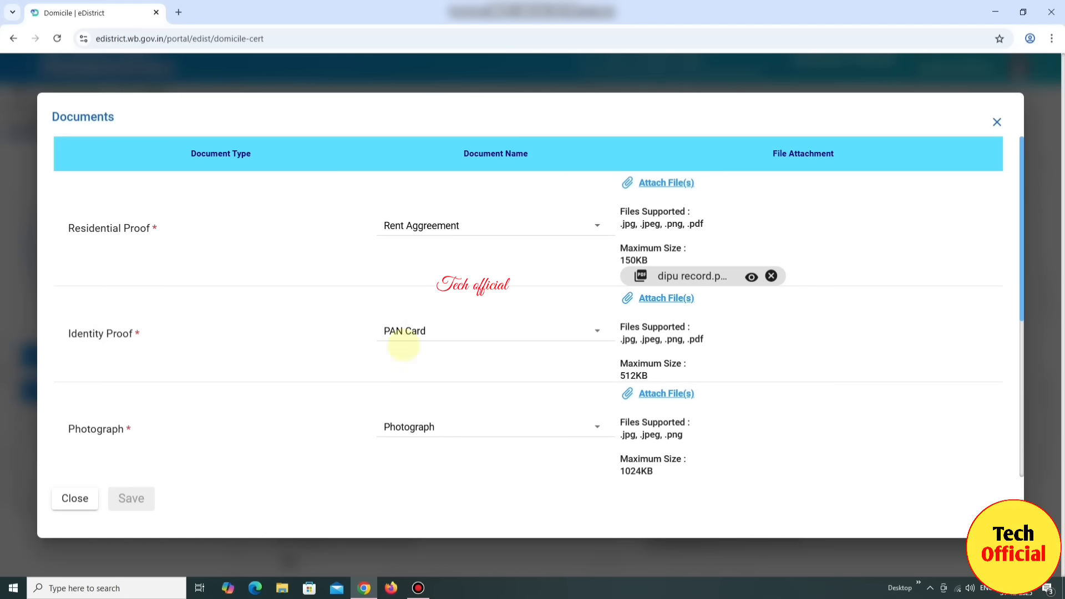
Choose Aadhar Card as the Identity Proof and upload the Aadhaar PDF to that row
left_click(598, 329)
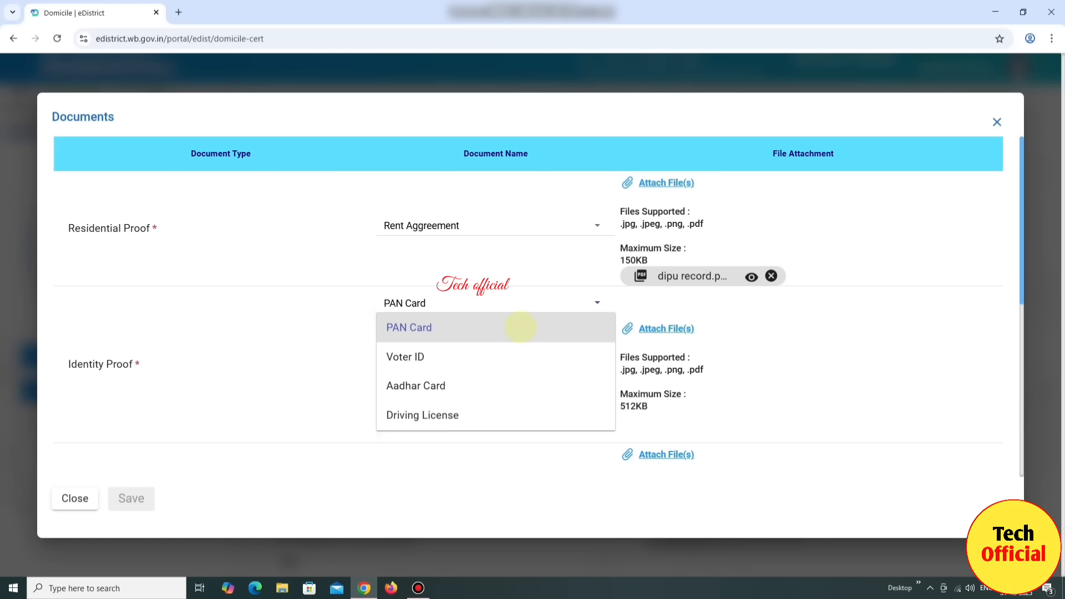
scroll(424, 381, "down", 1)
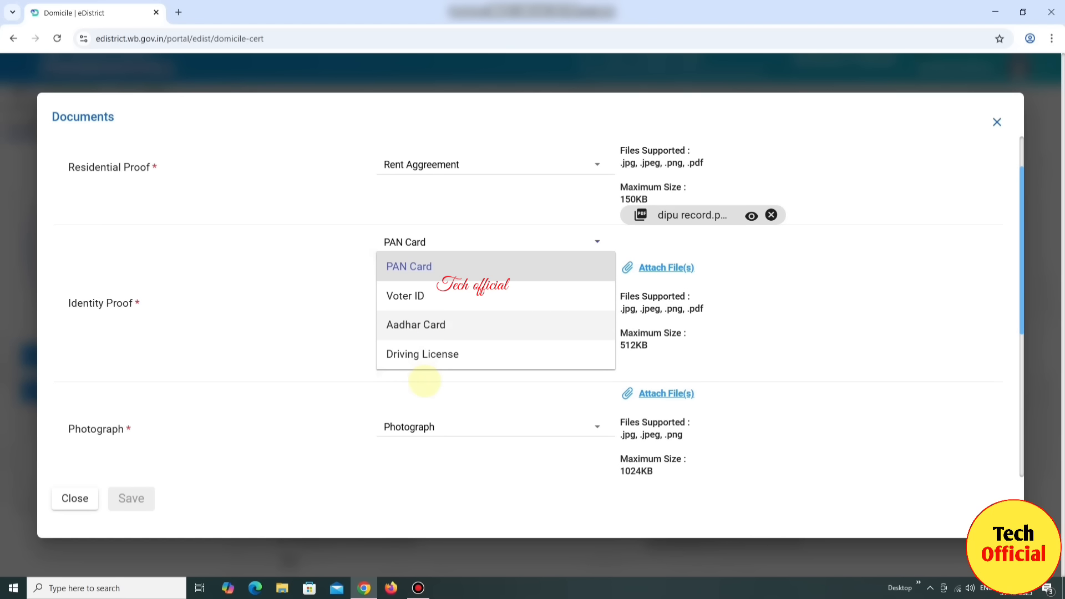
scroll(424, 382, "up", 1)
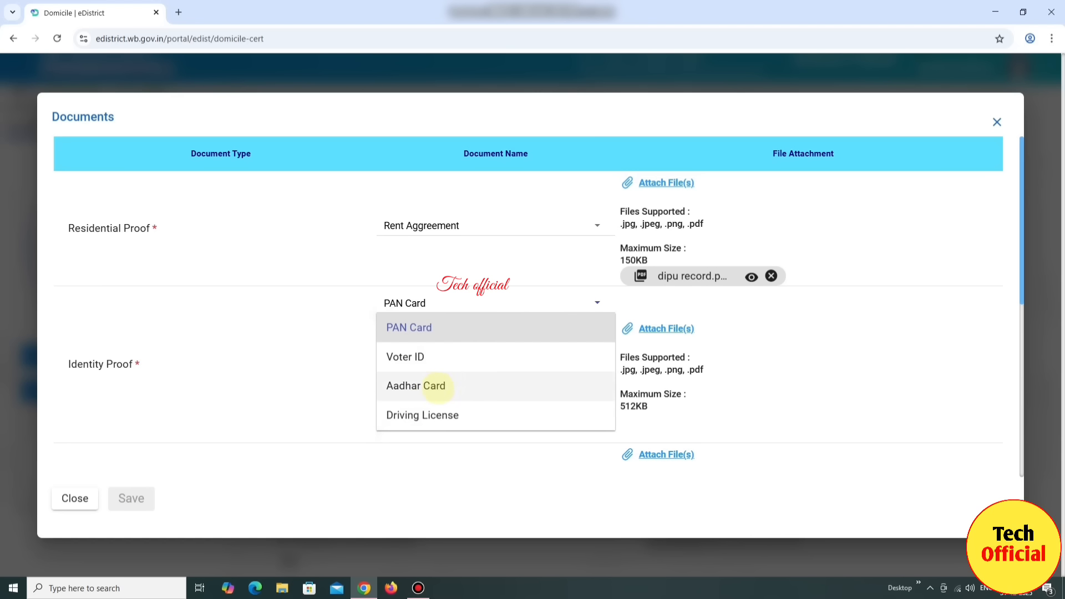
left_click(436, 386)
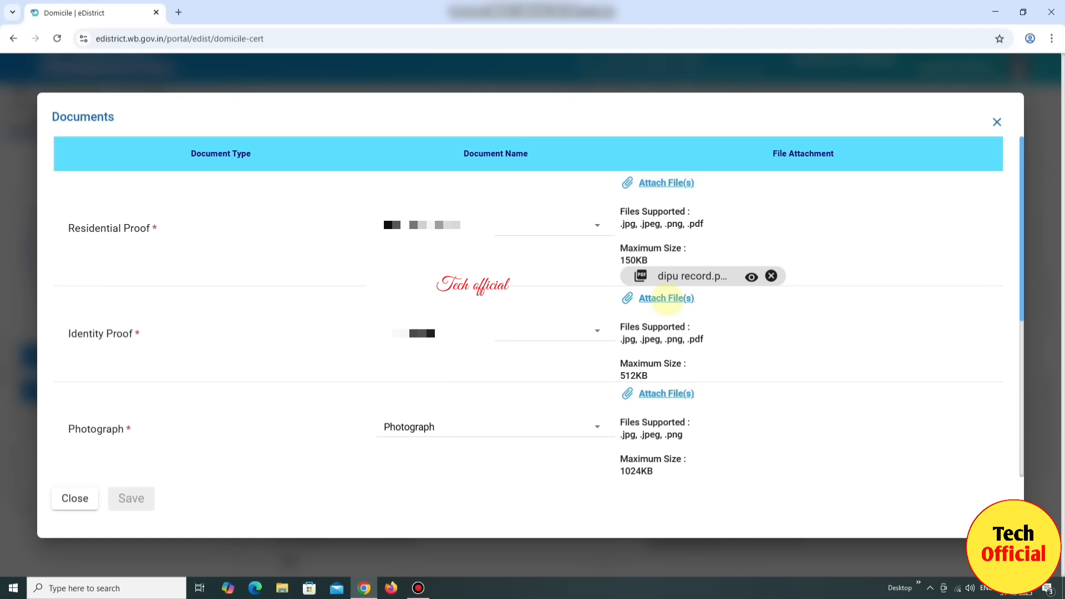
left_click(666, 298)
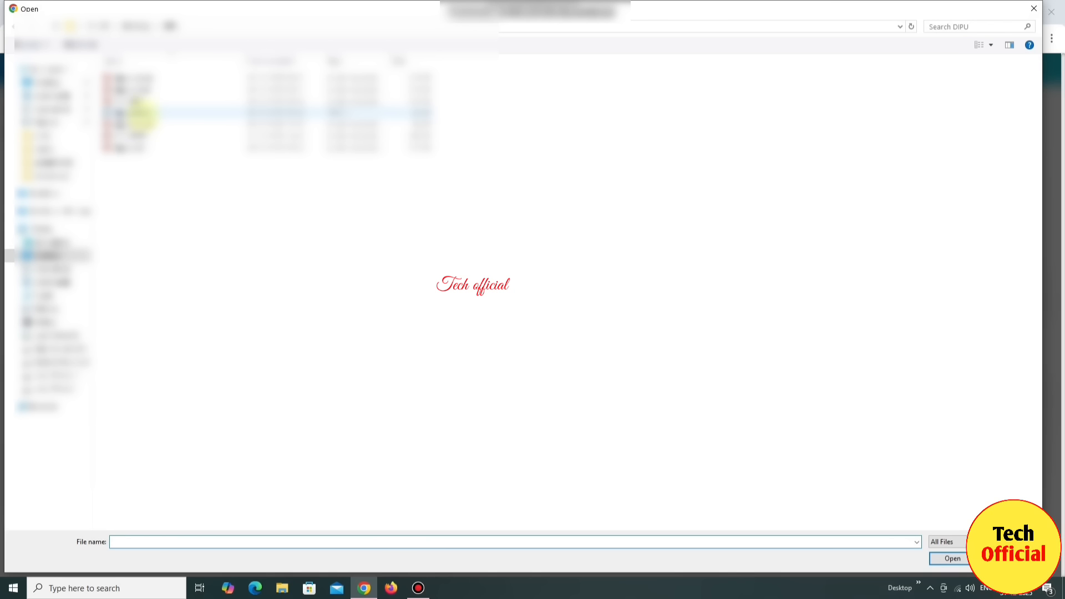
left_click(143, 76)
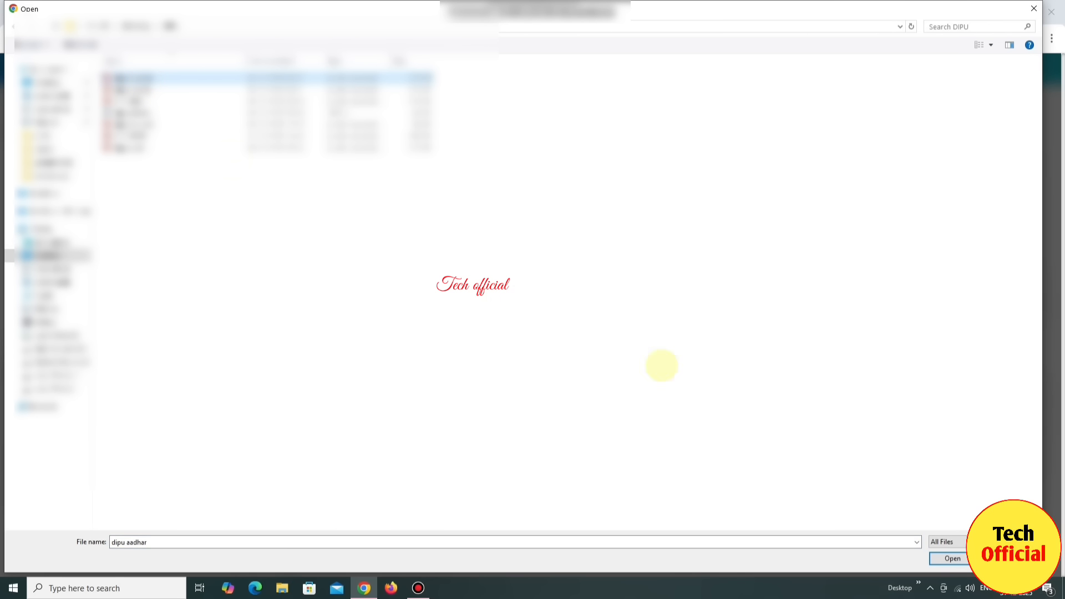
left_click(951, 558)
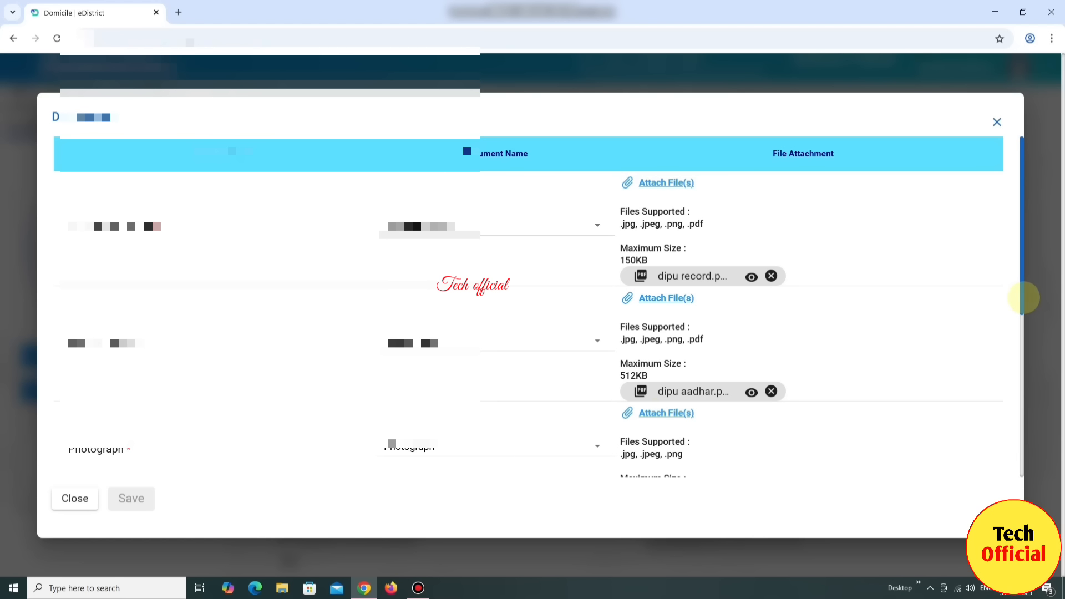
left_click_drag(1023, 296, 1027, 409)
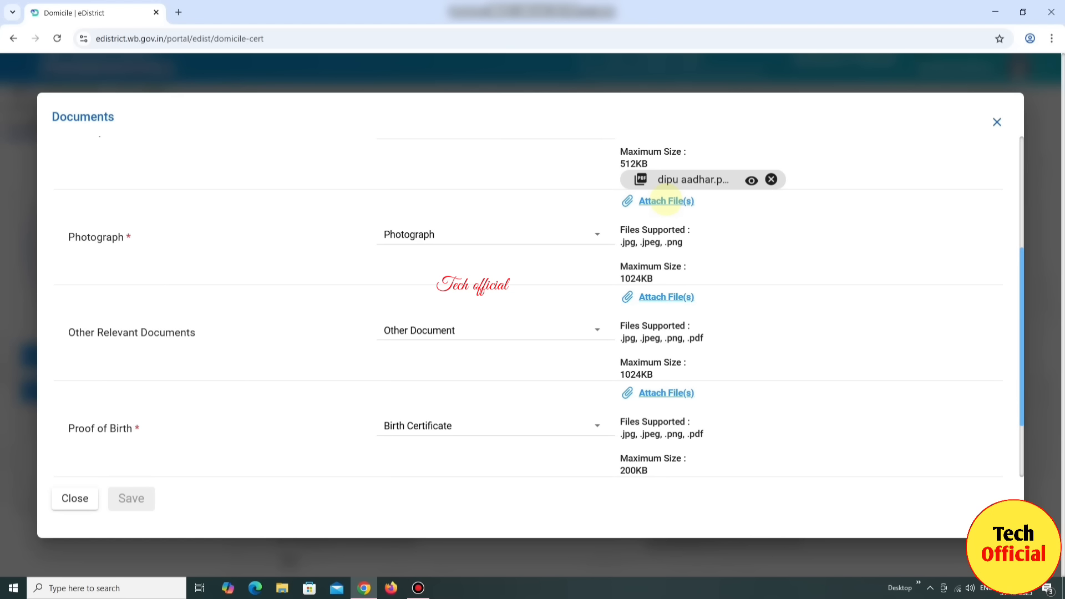
Upload the applicant's photo JPG to the Photograph row
left_click(666, 201)
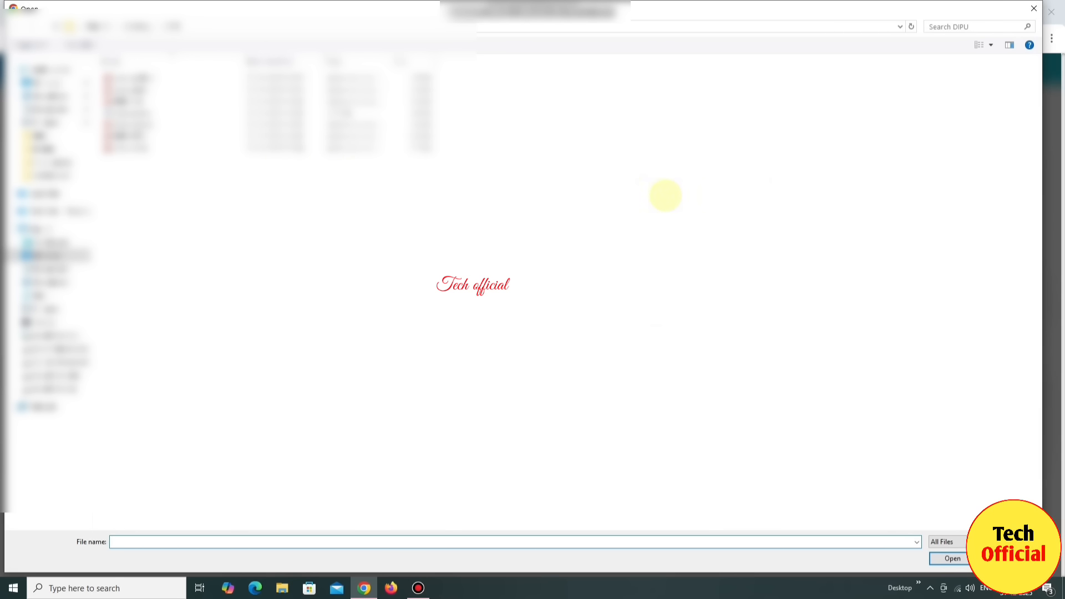
left_click(147, 114)
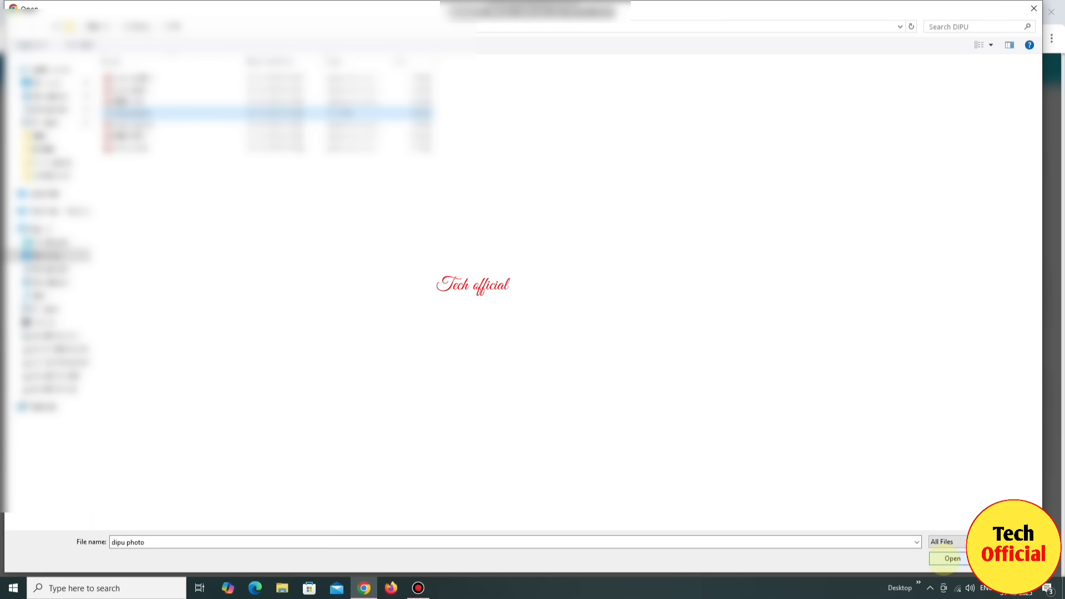
left_click(945, 560)
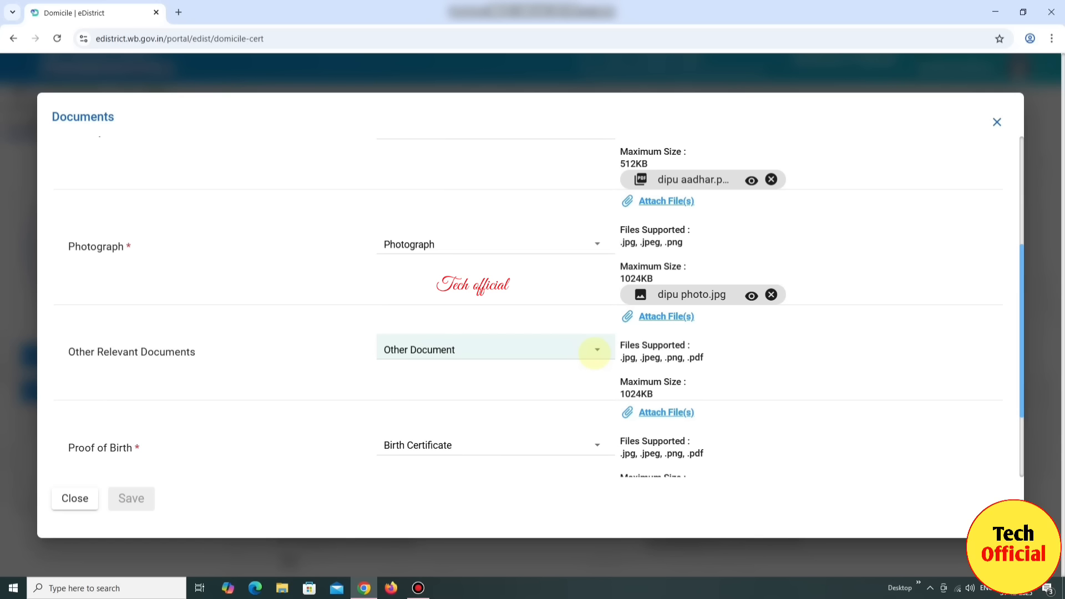
Keep Other Document selected as the Other Relevant Documents type
left_click(594, 350)
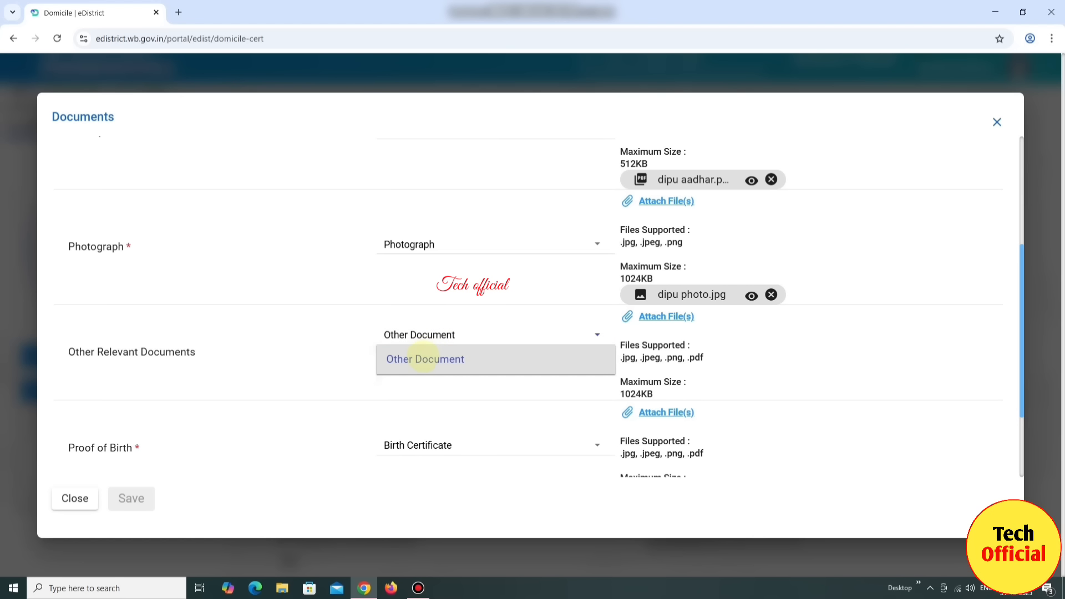
left_click(428, 359)
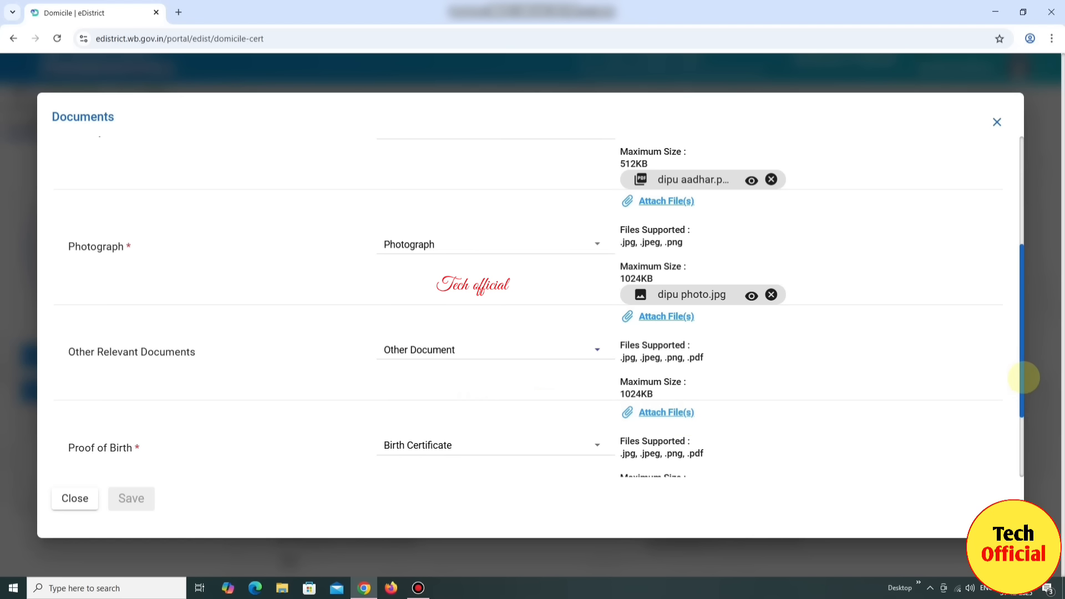
left_click_drag(1023, 376, 1027, 405)
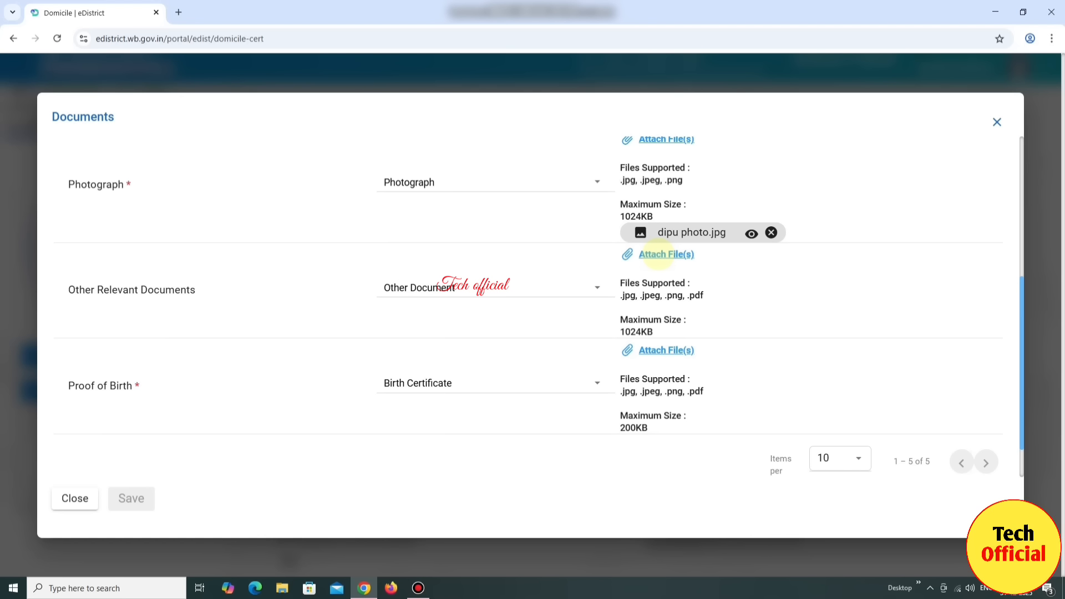
Upload the residence document PDF to the Other Relevant Documents row
left_click(657, 255)
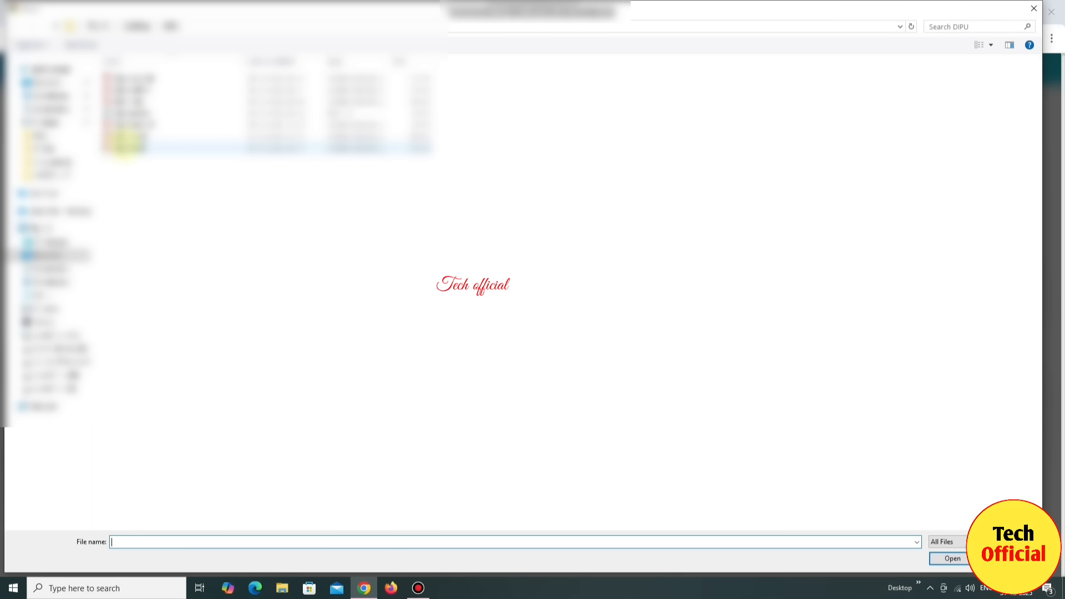
left_click(137, 136)
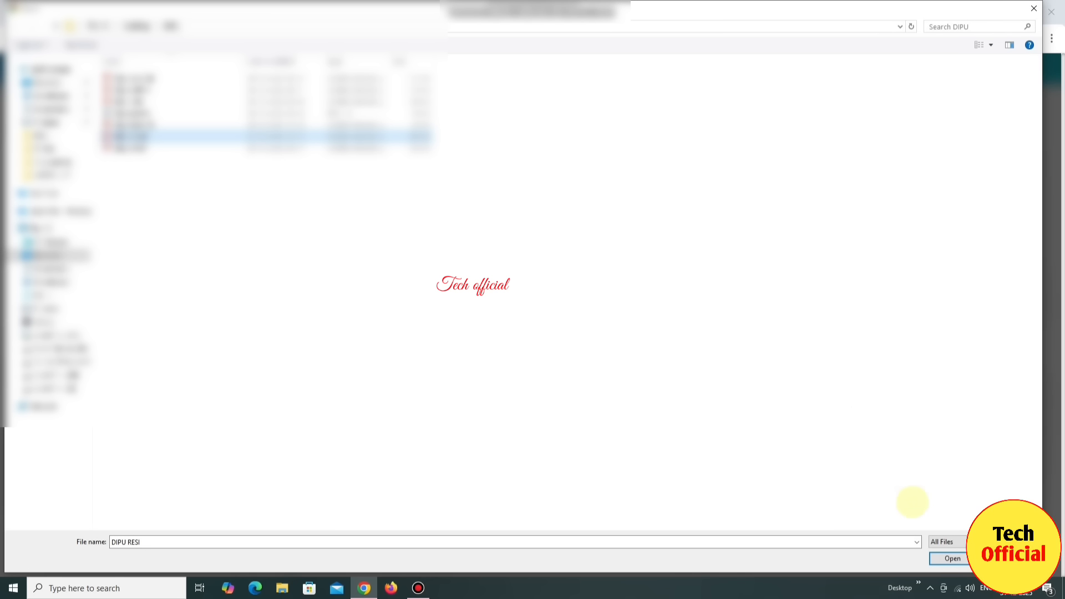
left_click(953, 559)
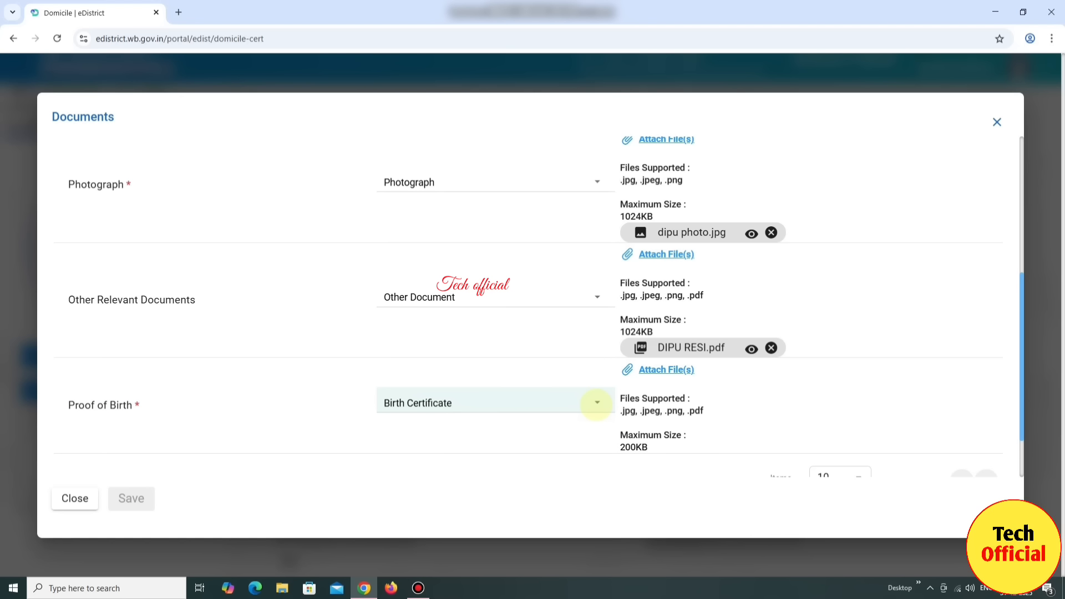
Select Birth Certificate as Proof of Birth and upload the admit PDF for it
left_click(596, 403)
scroll(450, 455, "down", 1)
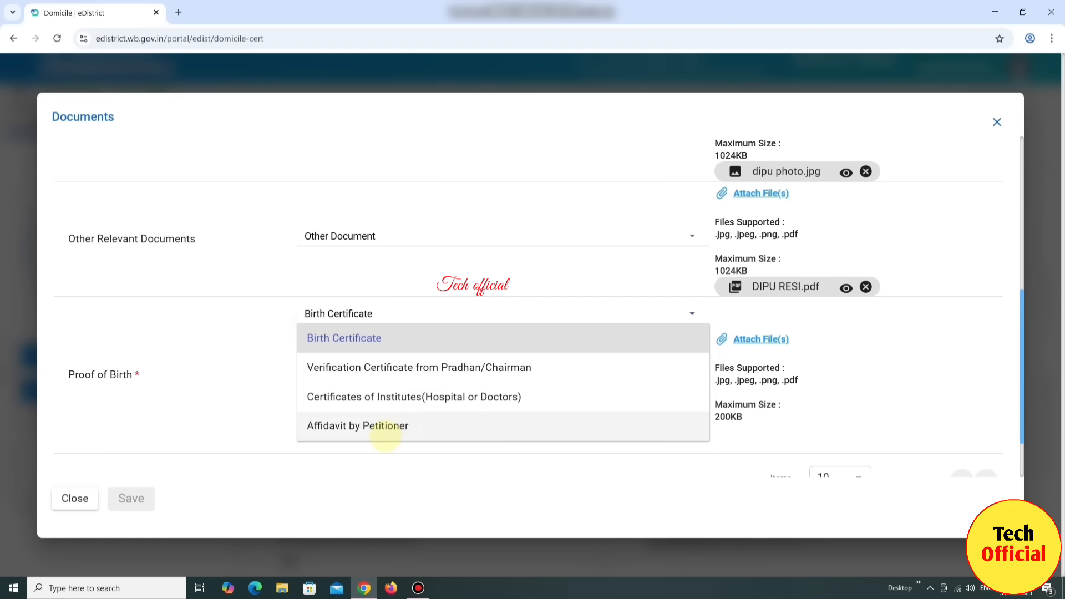
left_click(349, 338)
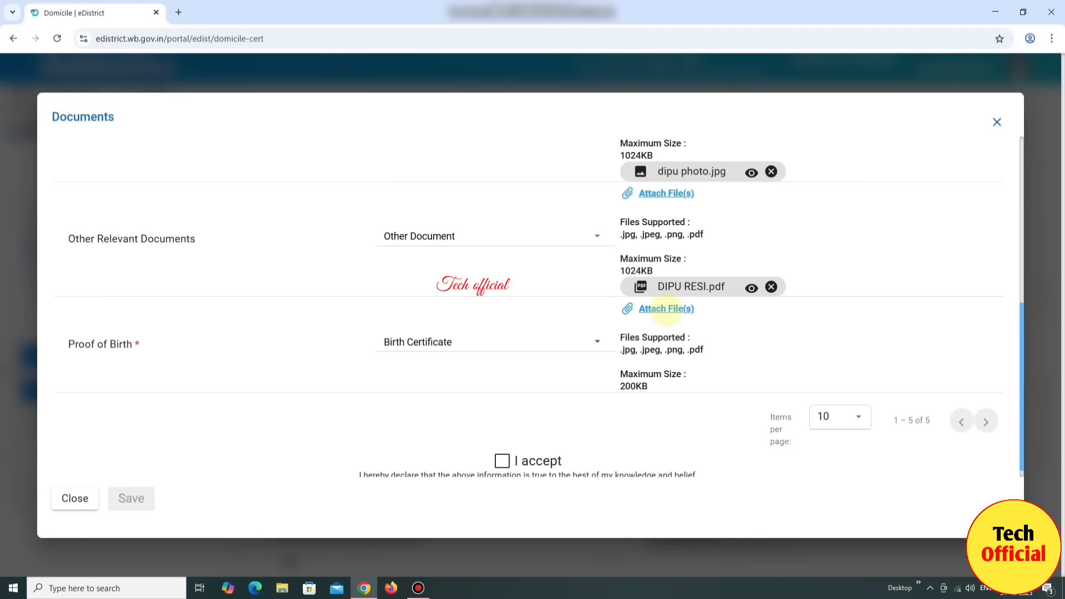
left_click(666, 308)
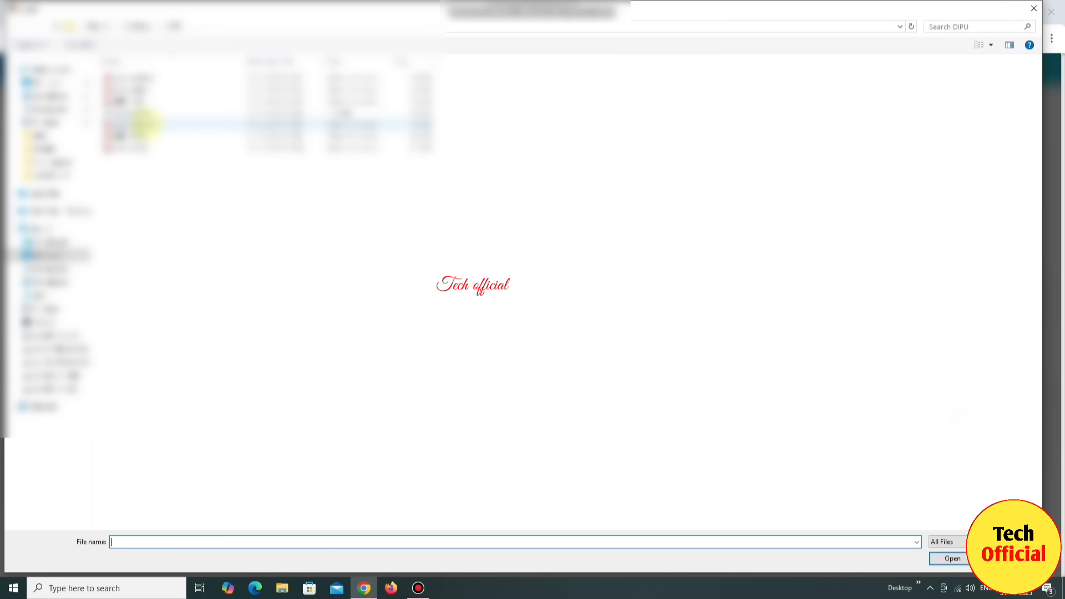
left_click(139, 89)
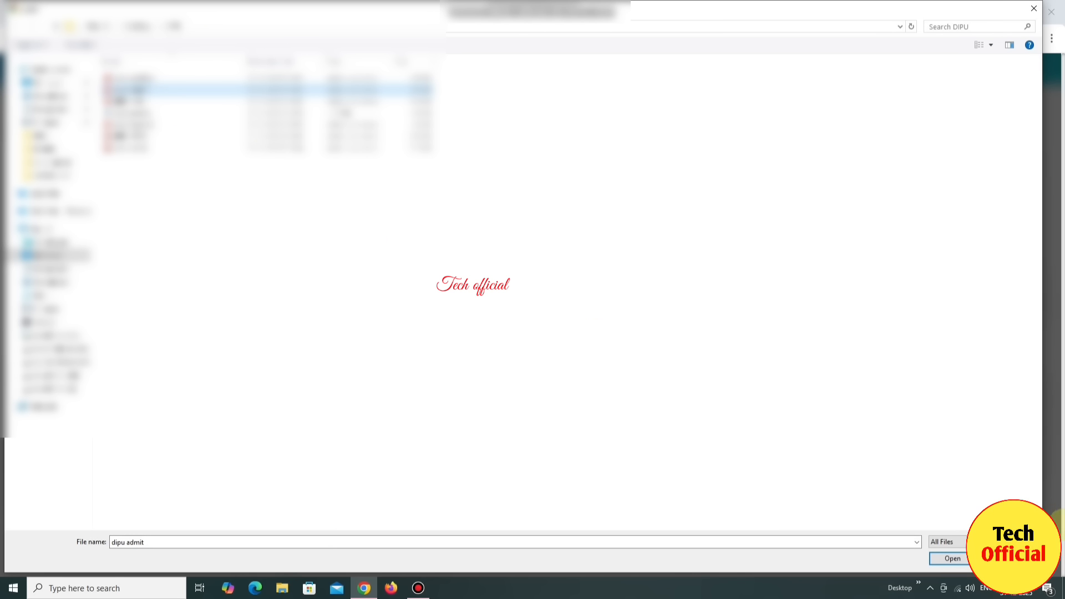
left_click(954, 559)
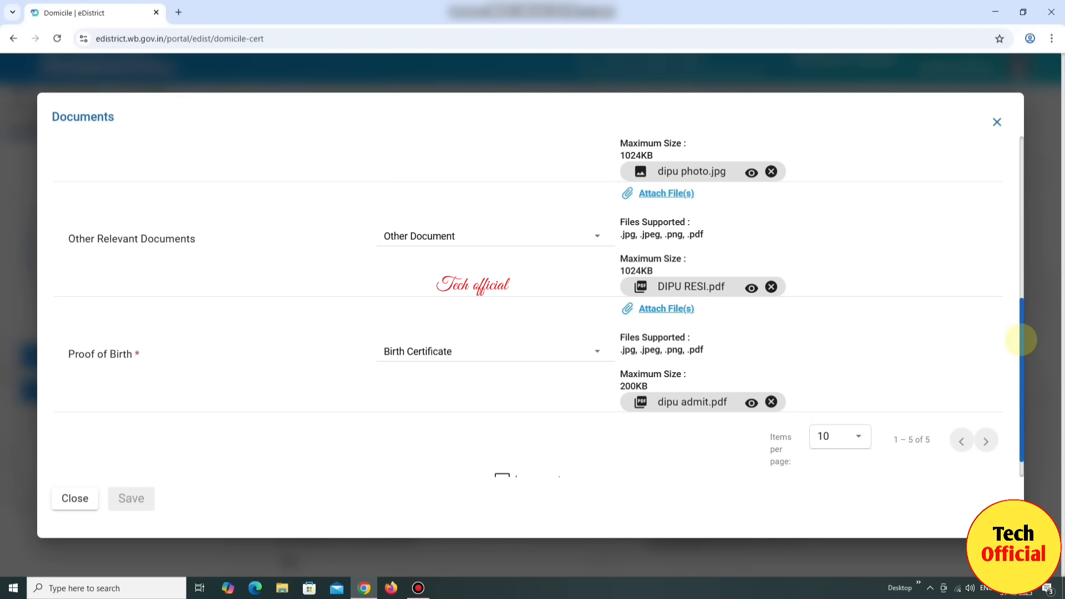
left_click_drag(1021, 339, 1022, 392)
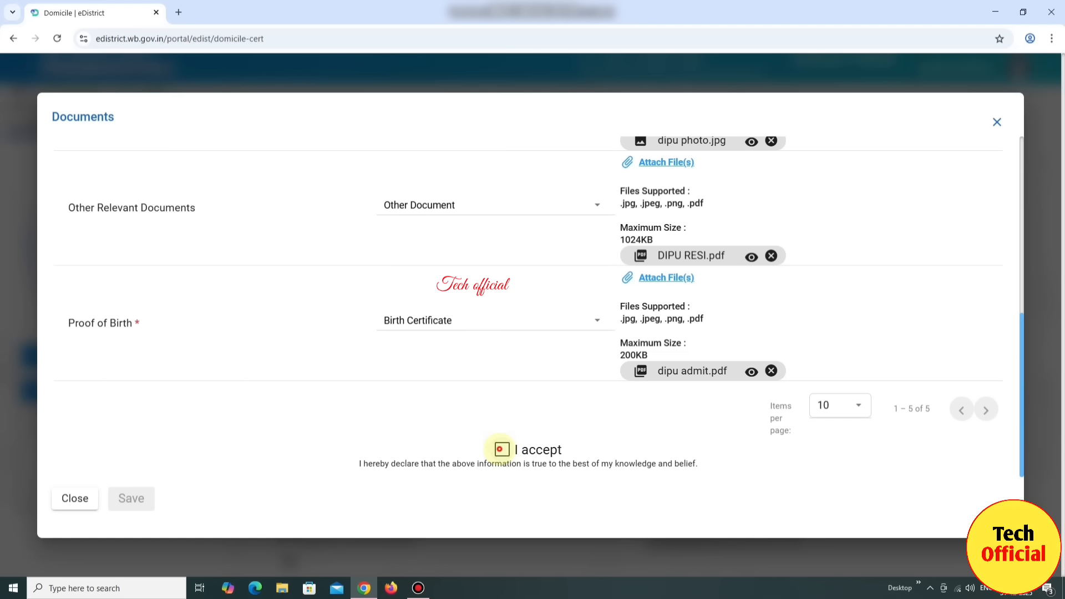
Accept the declaration and save the documents, getting the 'Document Upload Done!!' confirmation
left_click(502, 449)
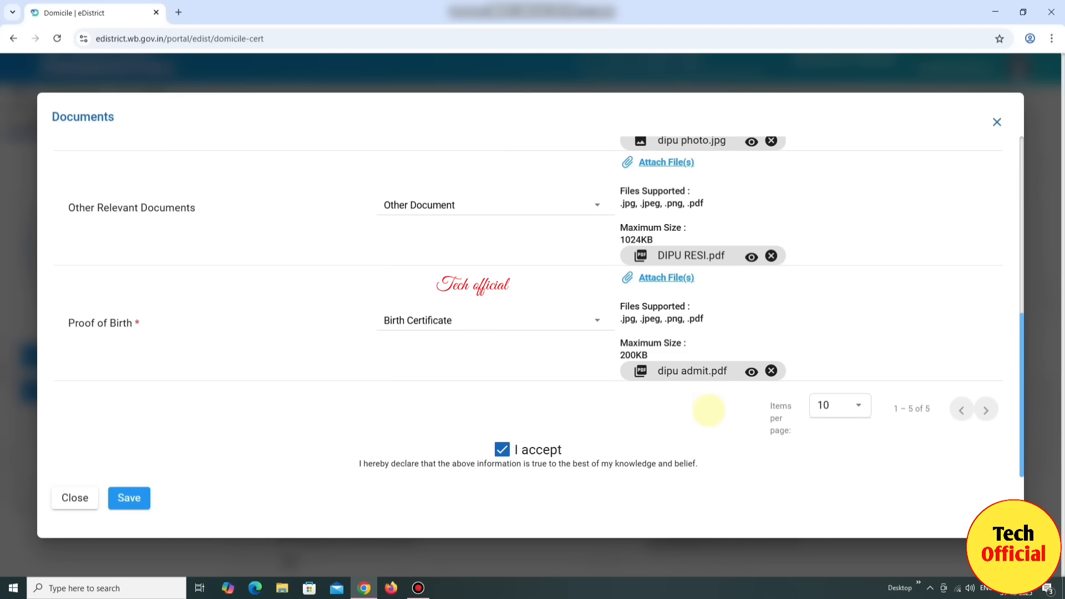
left_click(127, 499)
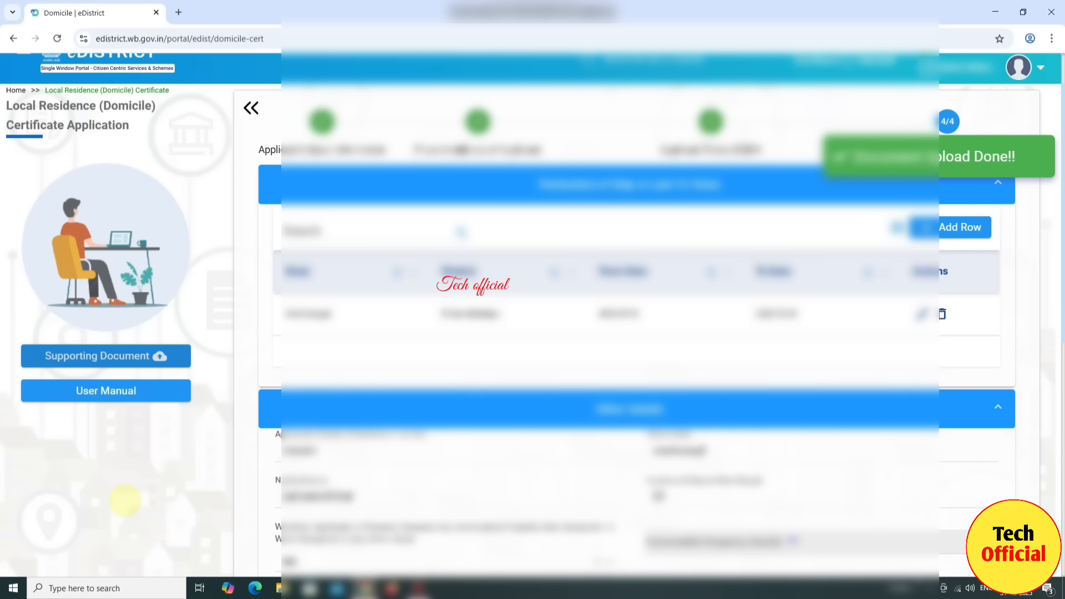
Submit the Local Residence (Domicile) Certificate application from the bottom of the form
scroll(1057, 380, "down", 7)
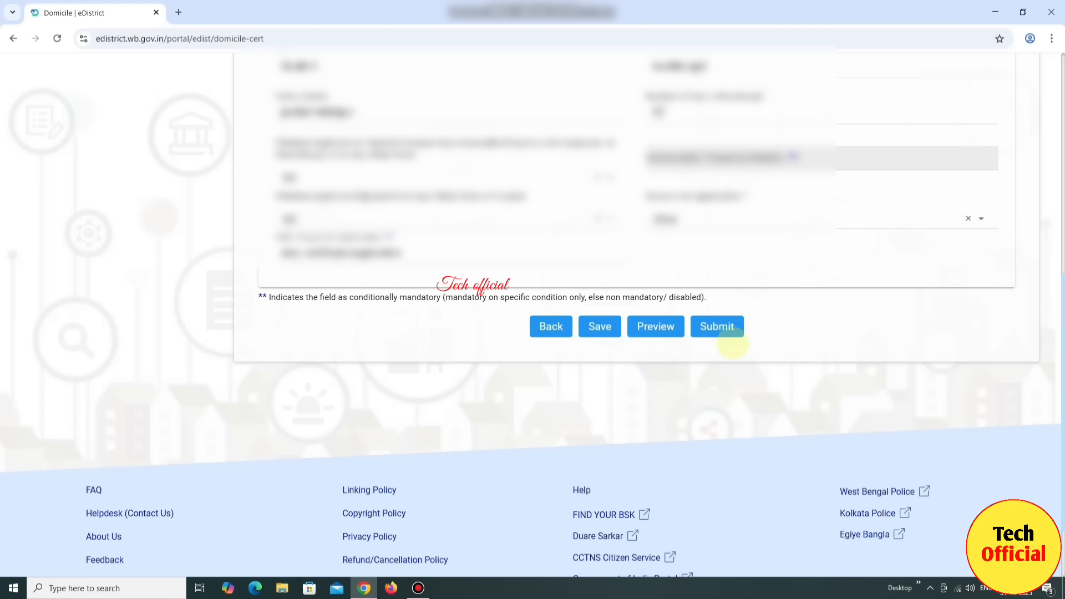
left_click(721, 329)
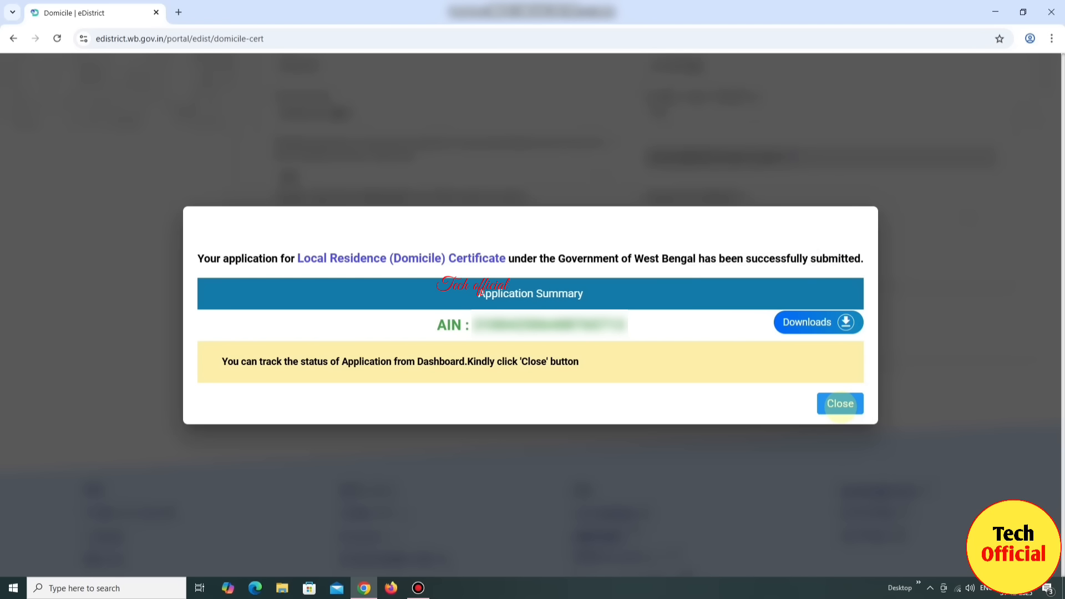
Close the success popup to return to the dashboard showing the application In Progress
left_click(840, 404)
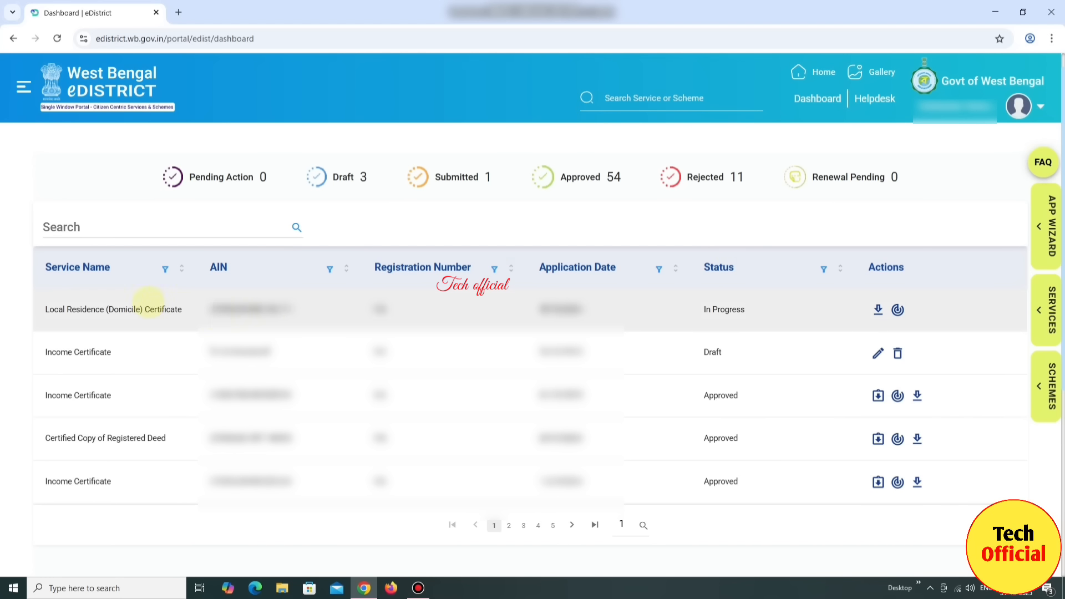